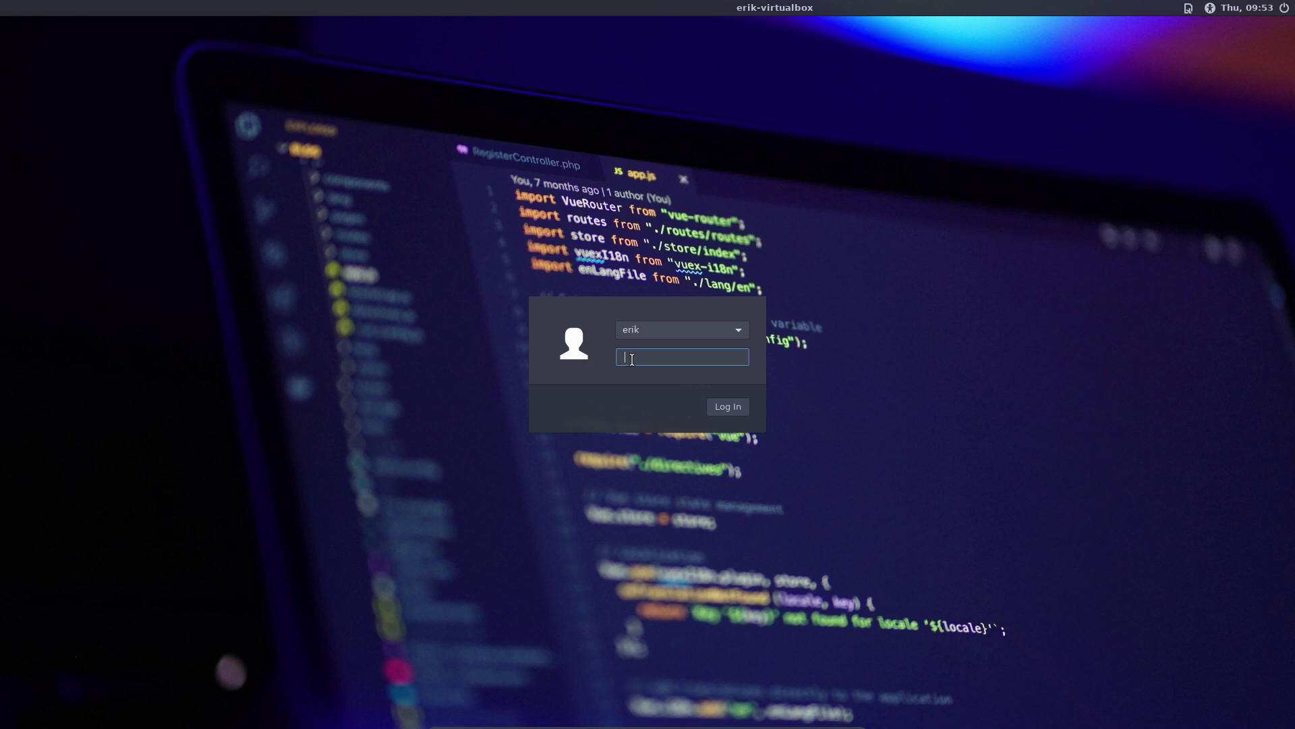
Step: Log in at the LightDM greeter by entering the account password
{"action": "key", "text": "Return"}
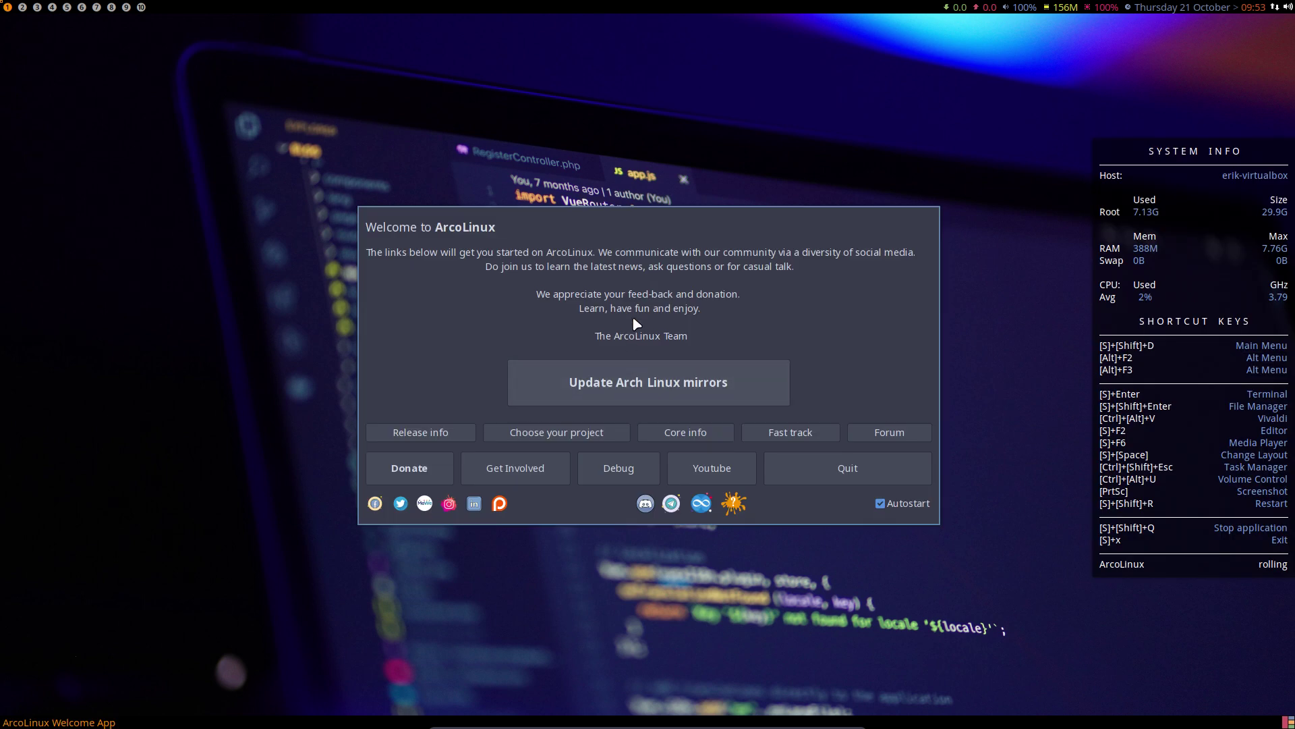
Step: Quit the ArcoLinux Welcome window to reveal the bare desktop
{"action": "left_click", "coordinate": [850, 469]}
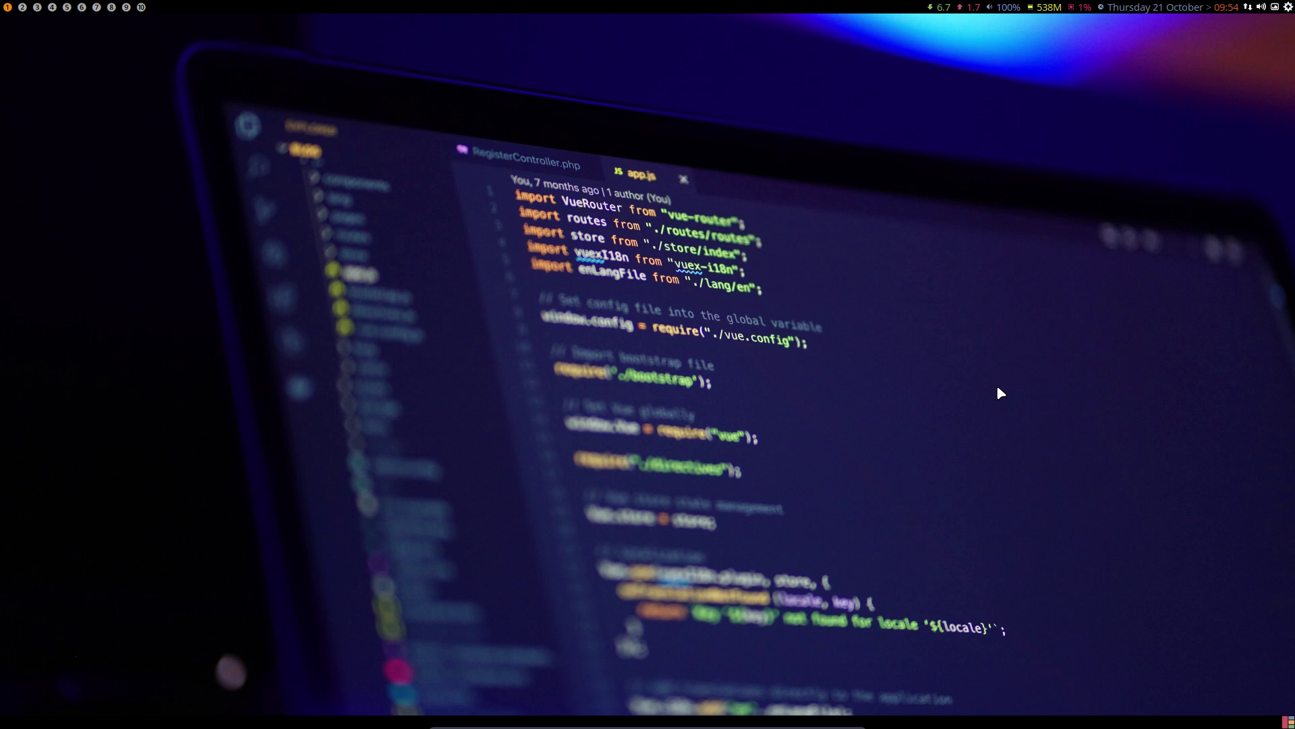
{"action": "key", "text": "super+Return"}
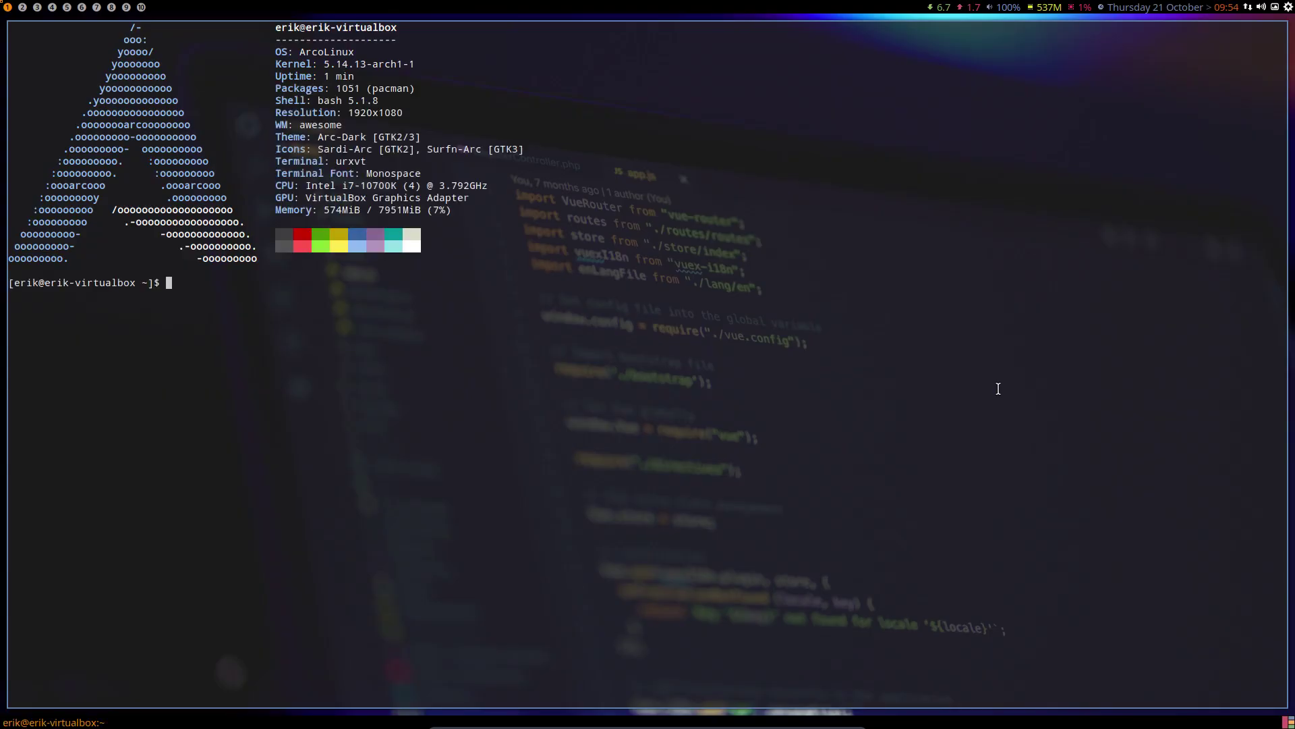
{"action": "type", "text": "tolightdm"}
{"action": "key", "text": "BackSpace"}
{"action": "key", "text": "BackSpace"}
{"action": "key", "text": "BackSpace"}
{"action": "key", "text": "BackSpace"}
{"action": "key", "text": "BackSpace"}
{"action": "key", "text": "BackSpace"}
{"action": "key", "text": "BackSpace"}
{"action": "key", "text": "BackSpace"}
{"action": "type", "text": "sddm"}
{"action": "key", "text": "ctrl+c"}
{"action": "type", "text": "a"}
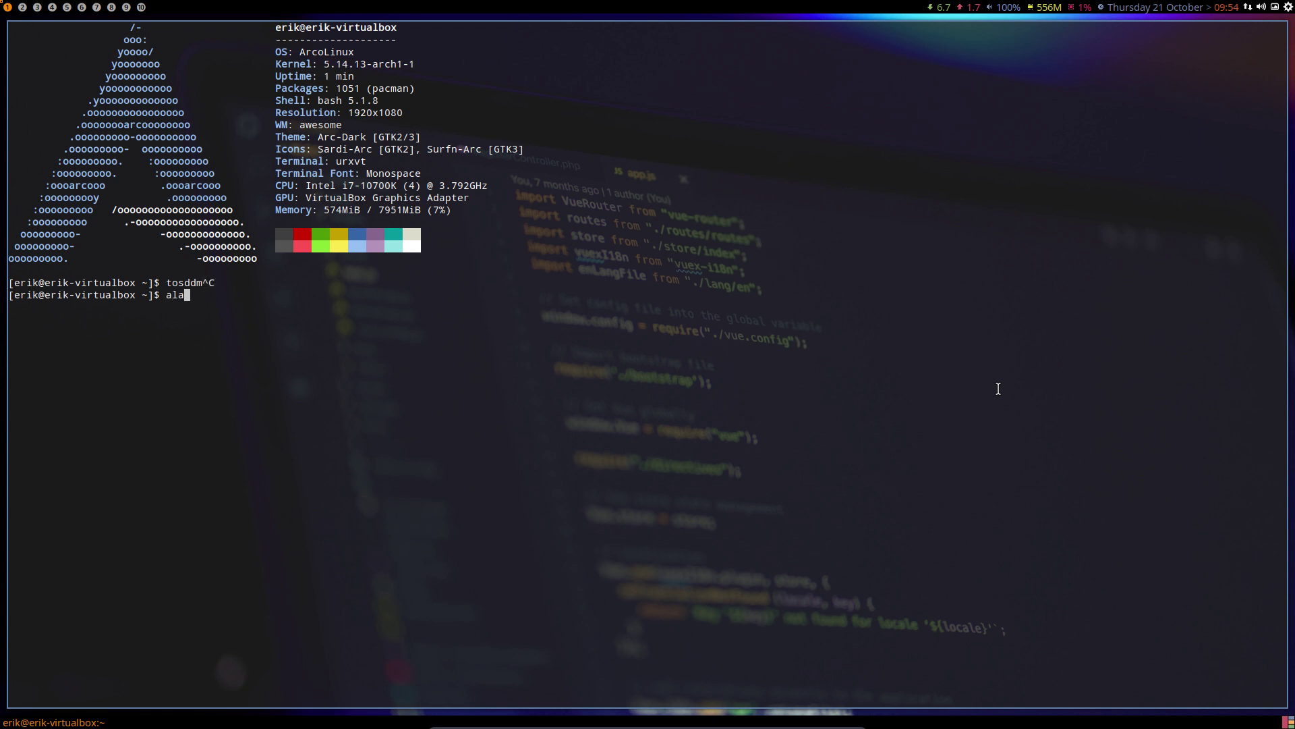
{"action": "type", "text": "lias tosddm"}
{"action": "key", "text": "Return"}
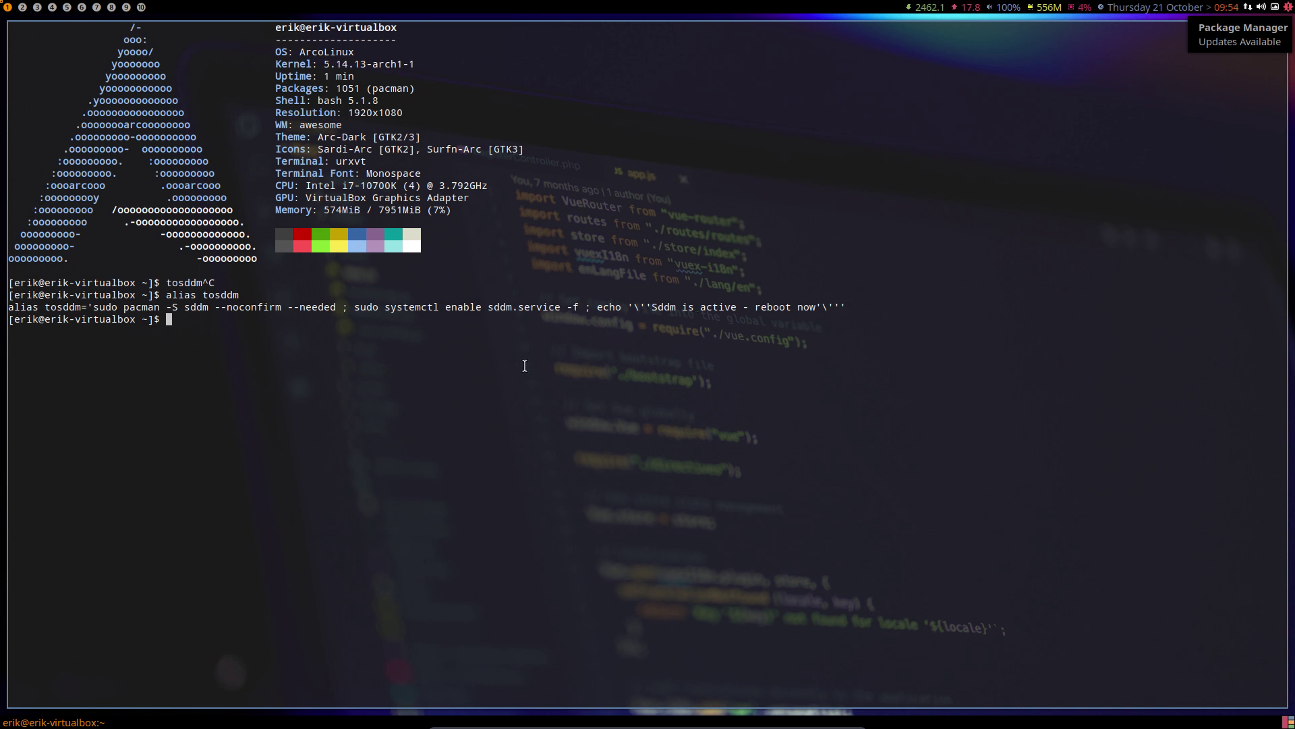
{"action": "key", "text": "Up"}
{"action": "key", "text": "BackSpace"}
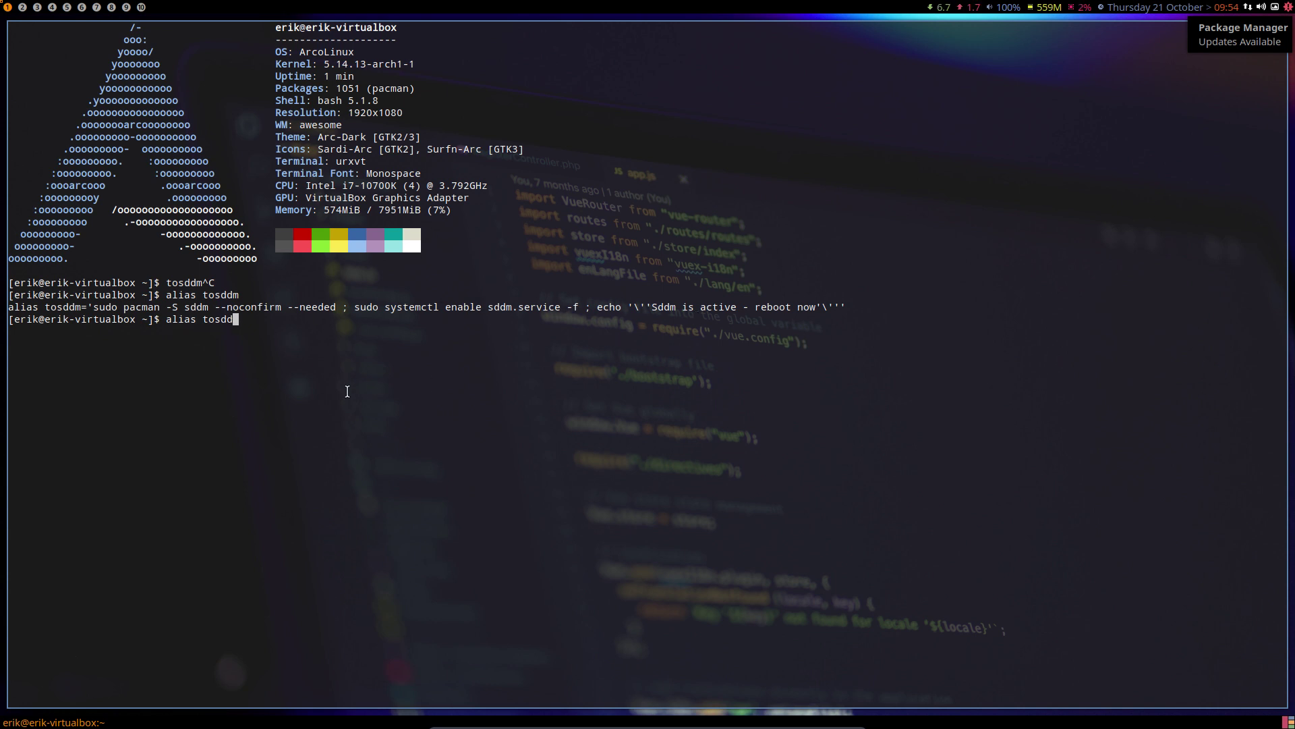
{"action": "key", "text": "BackSpace"}
{"action": "key", "text": "BackSpace"}
{"action": "key", "text": "BackSpace"}
{"action": "type", "text": "light"}
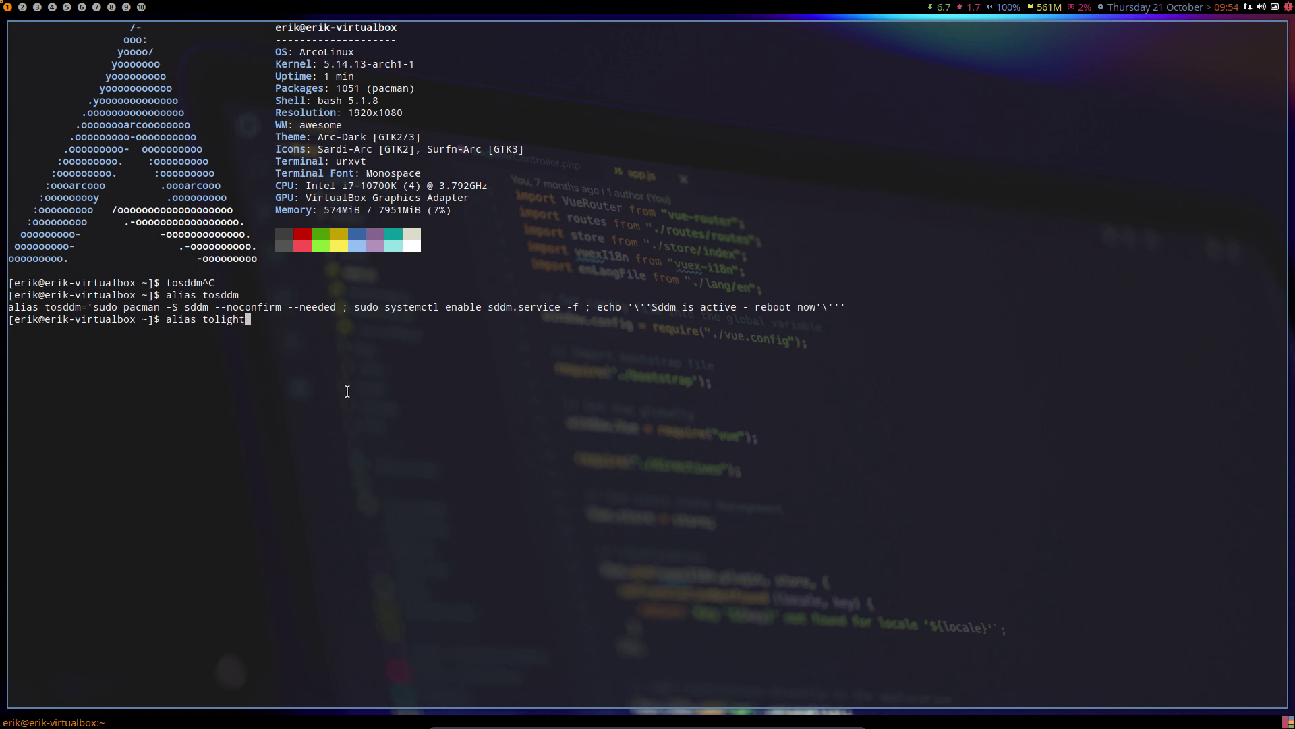
{"action": "type", "text": "dm"}
{"action": "key", "text": "Return"}
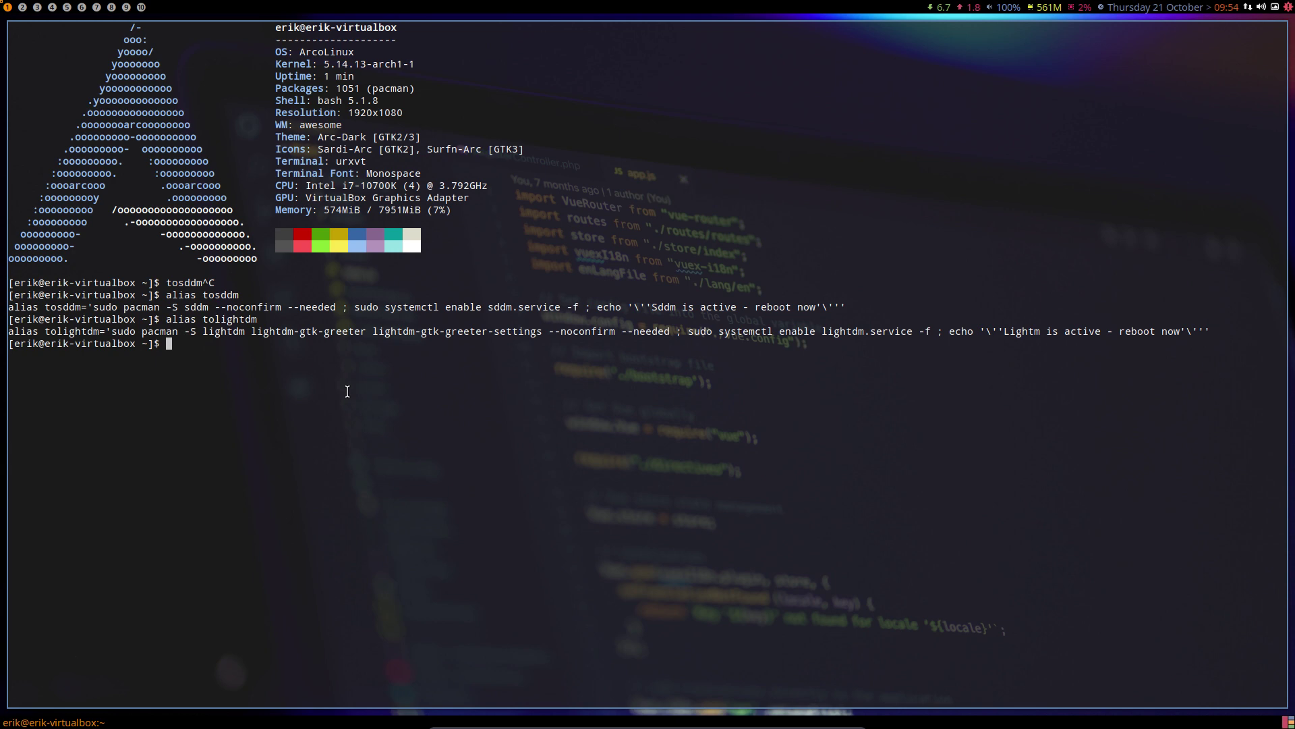
{"action": "key", "text": "super+q"}
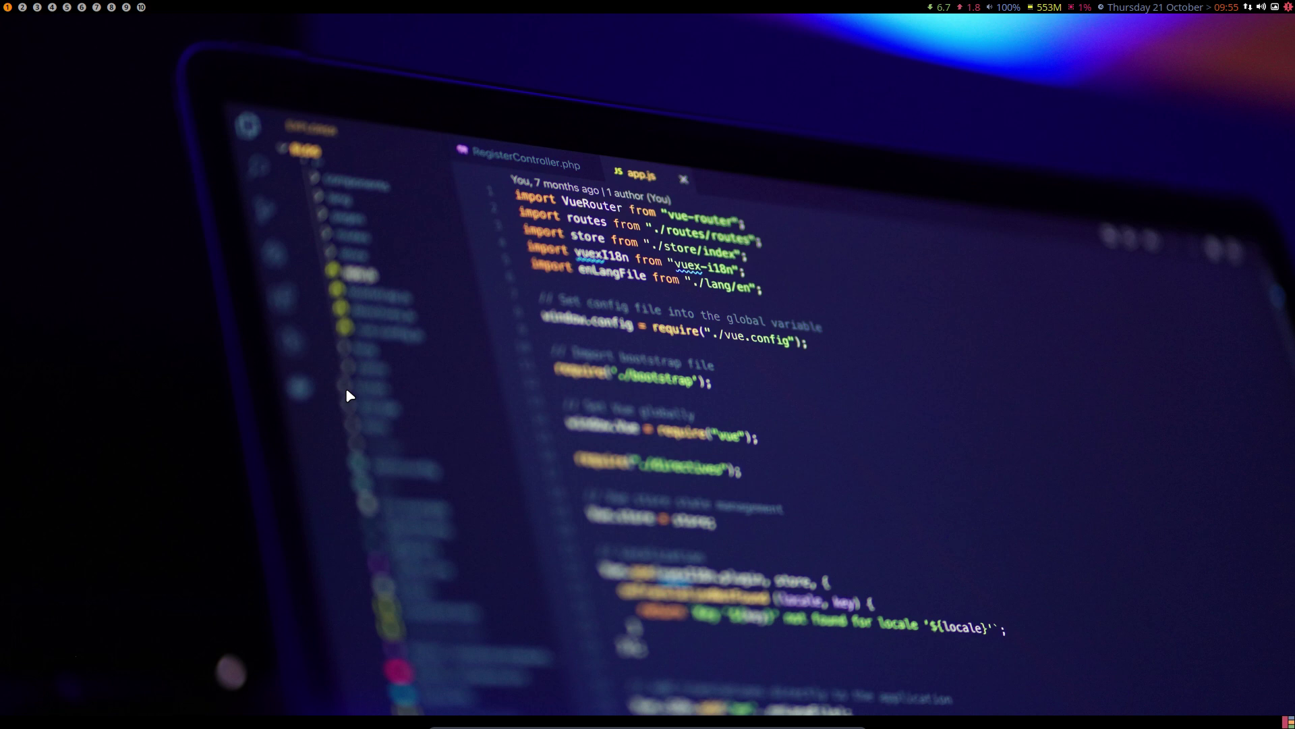
Step: Launch Firefox from dmenu with 'firef', close it, then bring up the Application Finder
{"action": "key", "text": "super+d"}
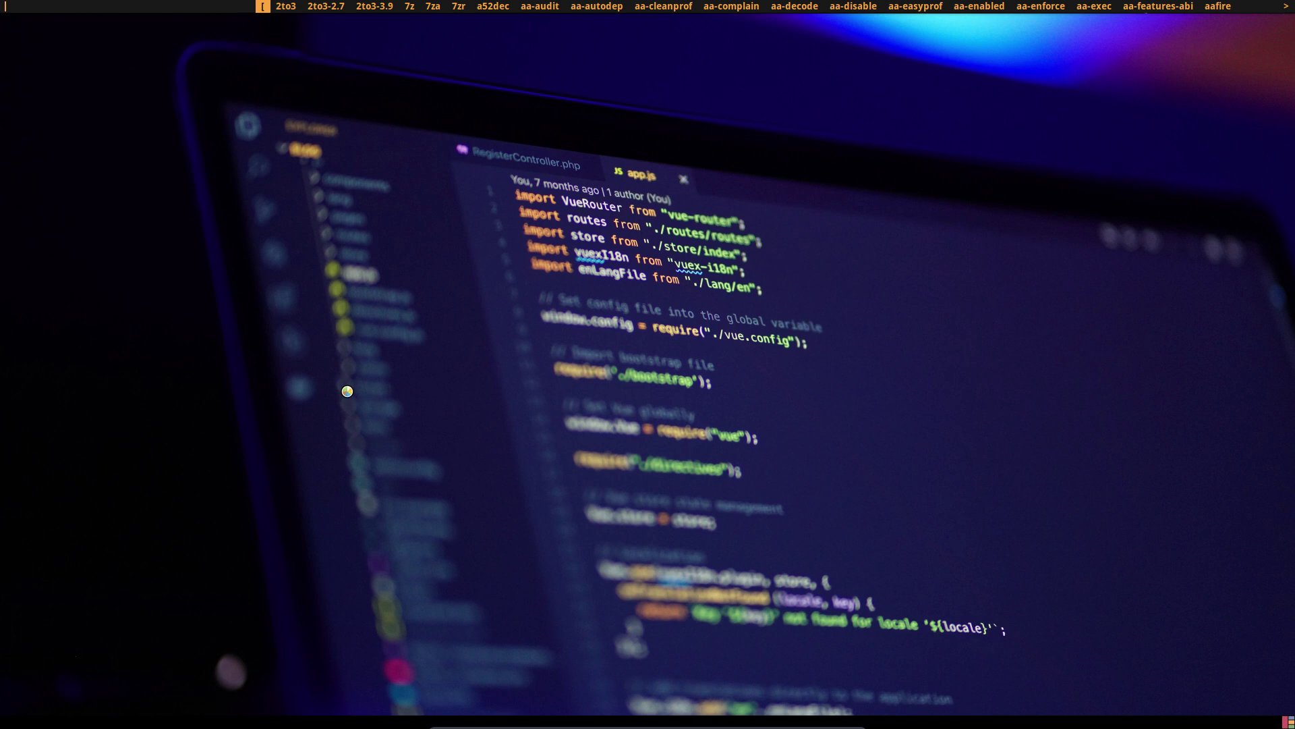
{"action": "key", "text": "Escape"}
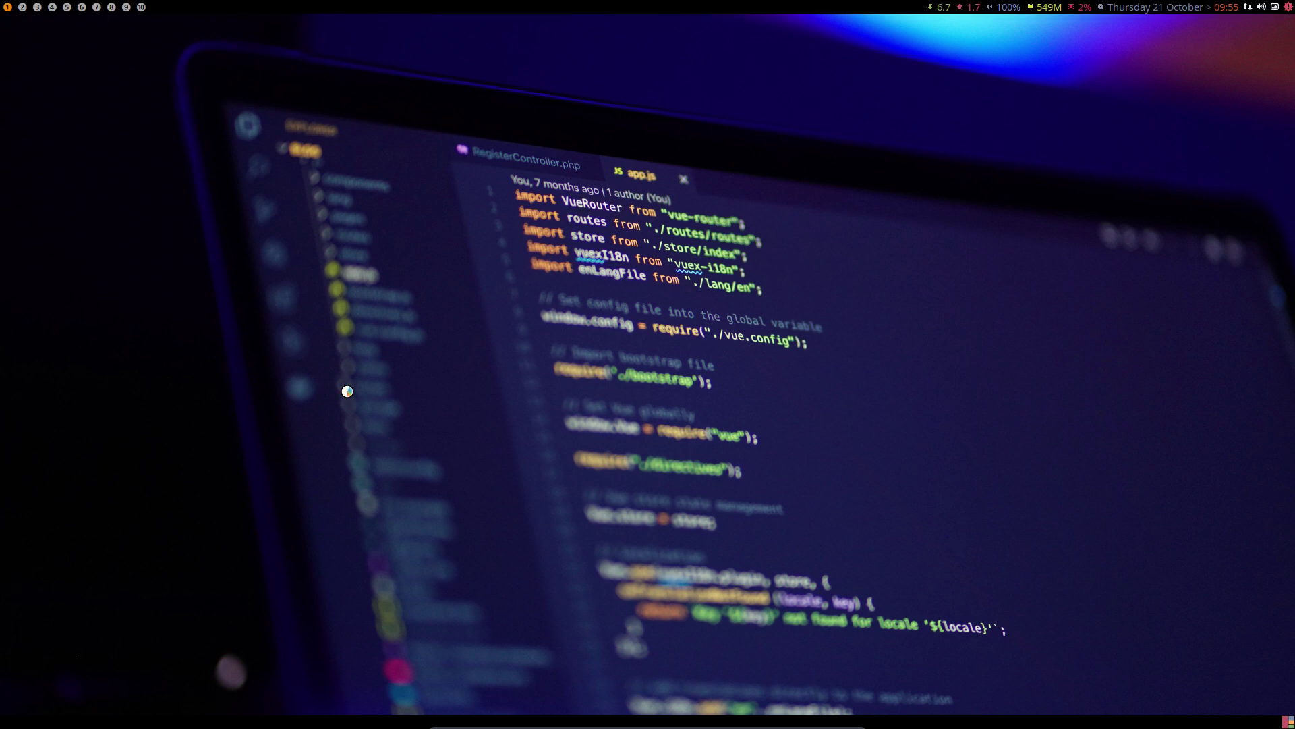
{"action": "key", "text": "super+d"}
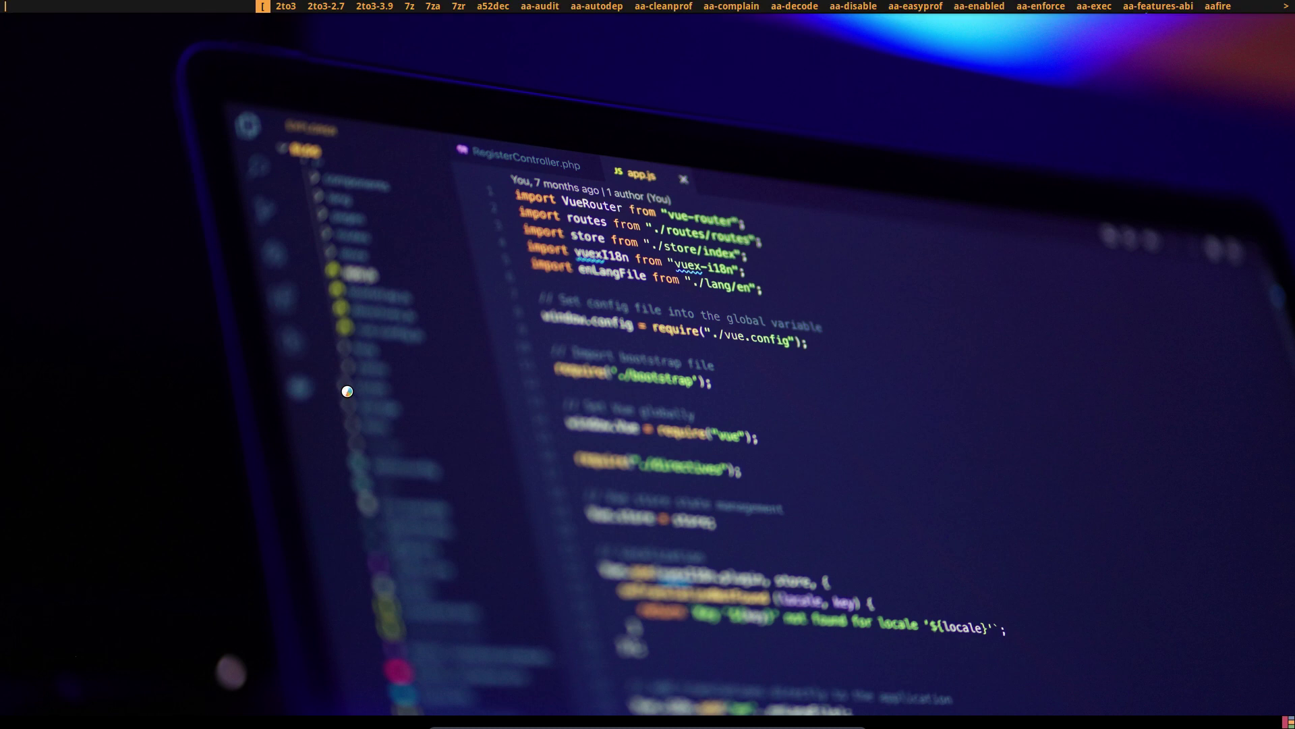
{"action": "type", "text": "firef"}
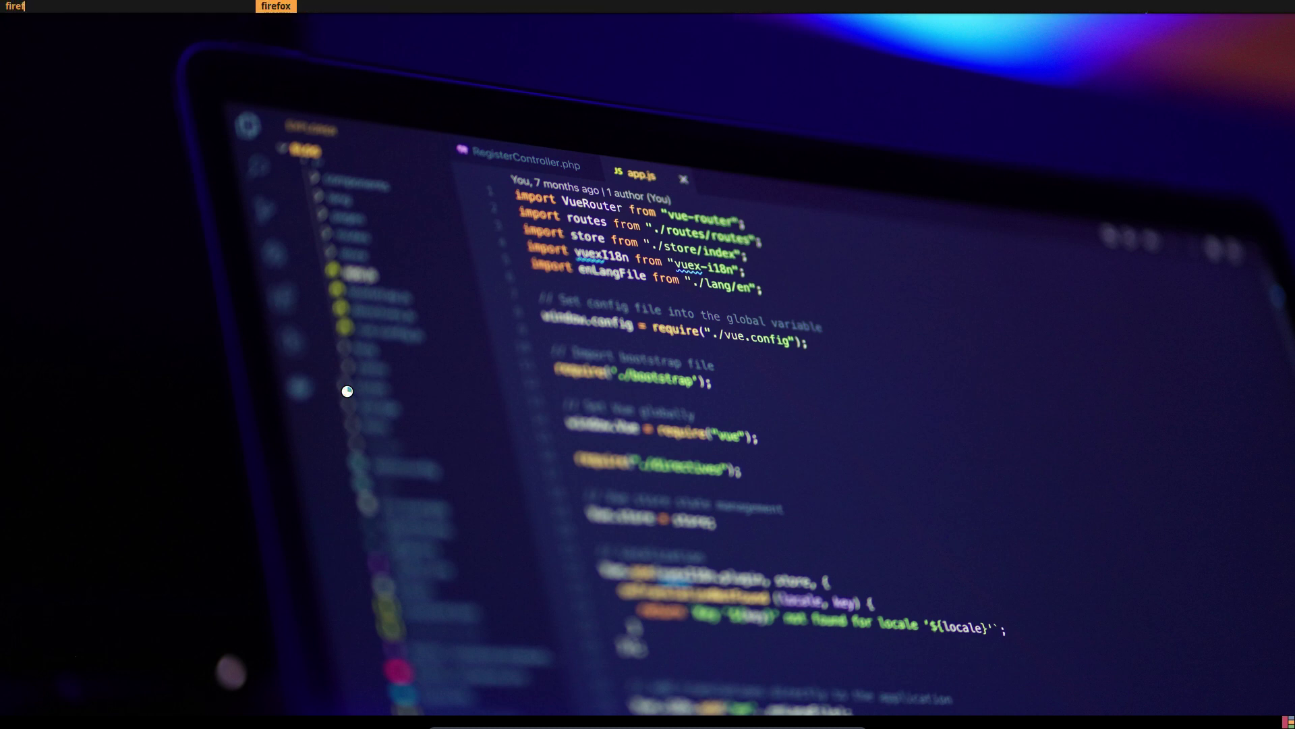
{"action": "key", "text": "Return"}
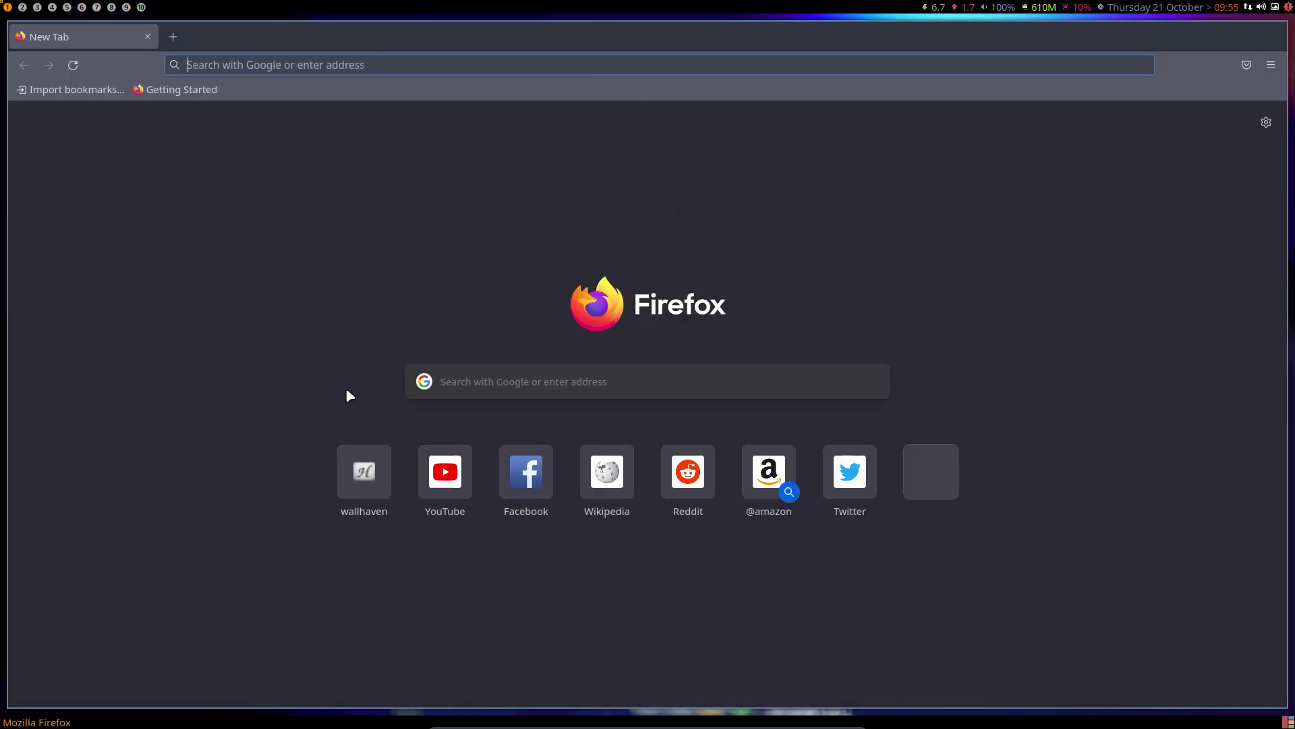
{"action": "key", "text": "super+shift+q"}
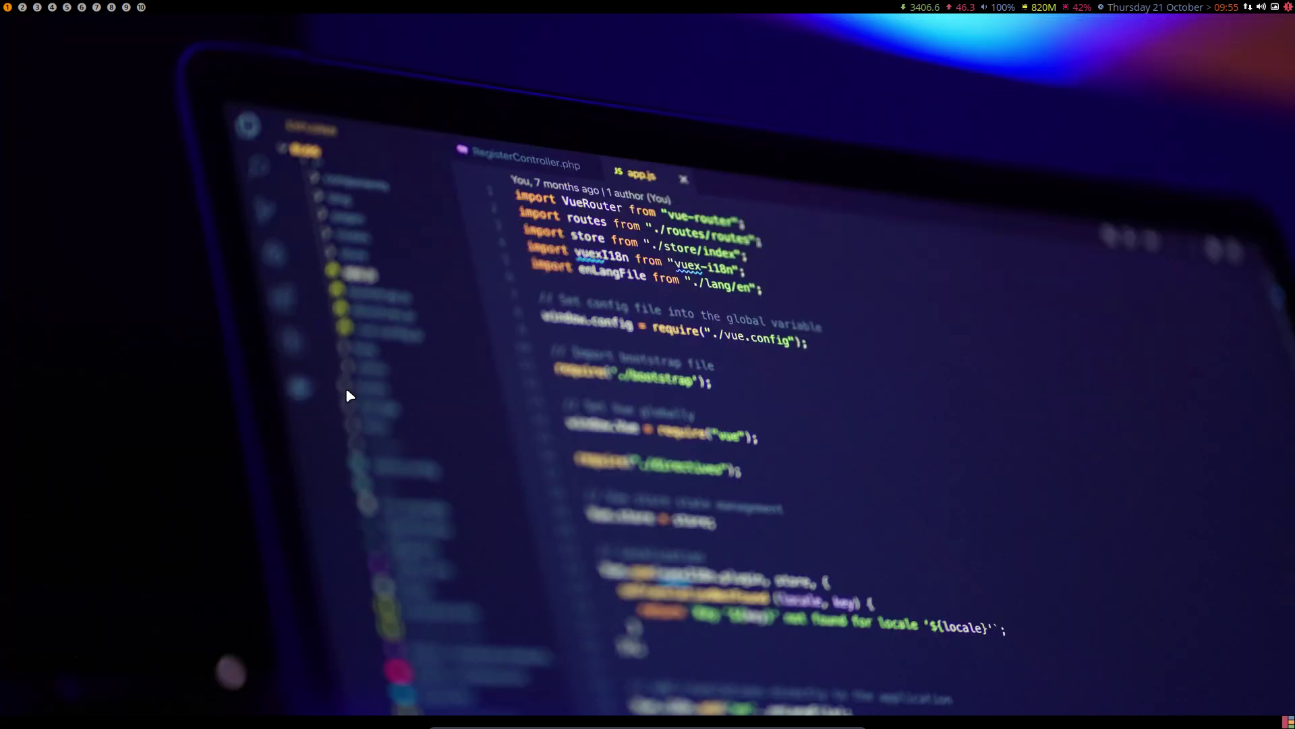
{"action": "key", "text": "alt+F3"}
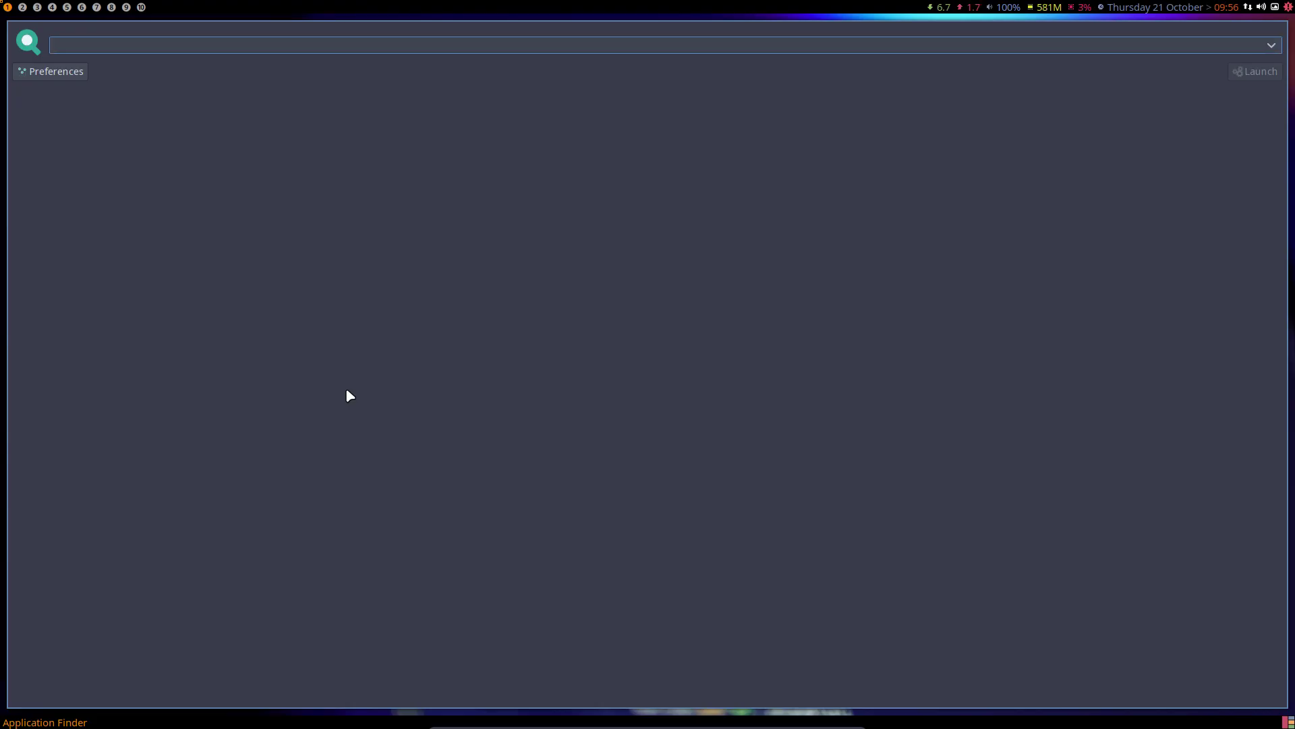
Step: Browse the Graphics, Internet, Multimedia, Accessories and Development categories in the expanded Application Finder
{"action": "key", "text": "super+shift+q"}
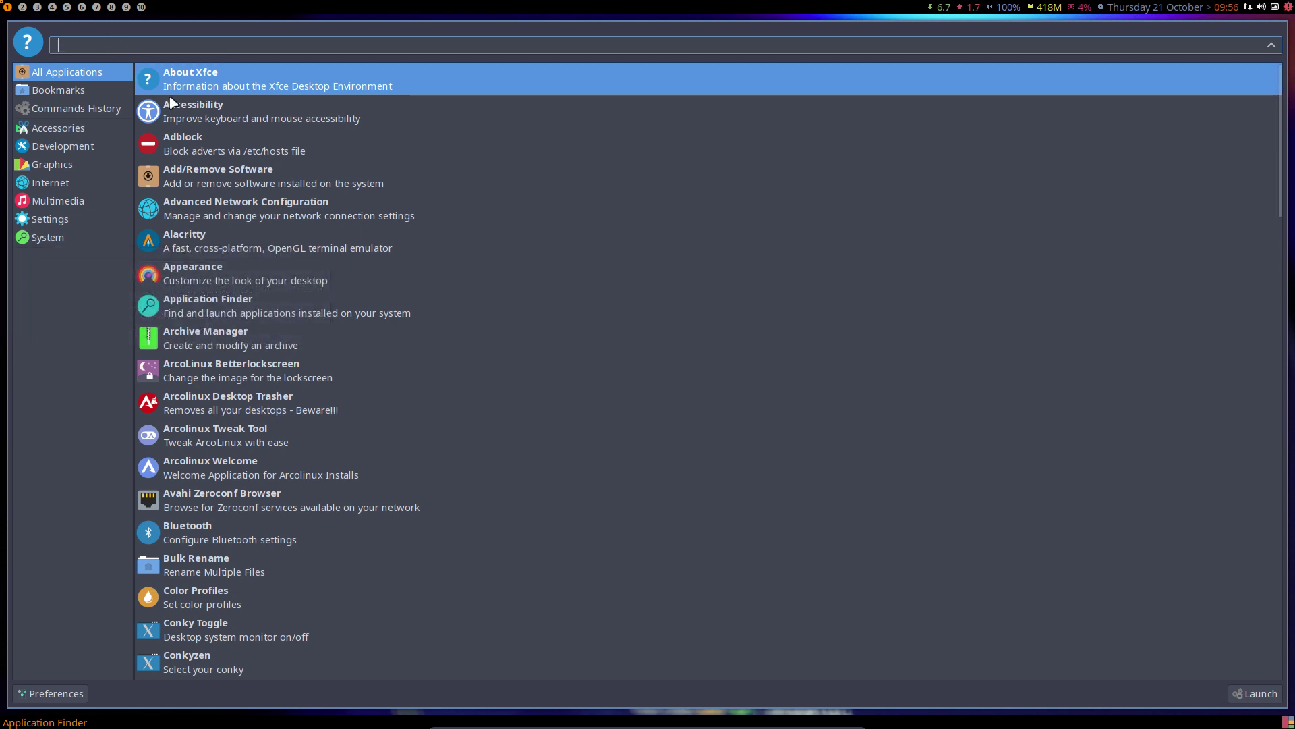
{"action": "scroll", "coordinate": [202, 367], "scroll_direction": "down", "scroll_amount": 5}
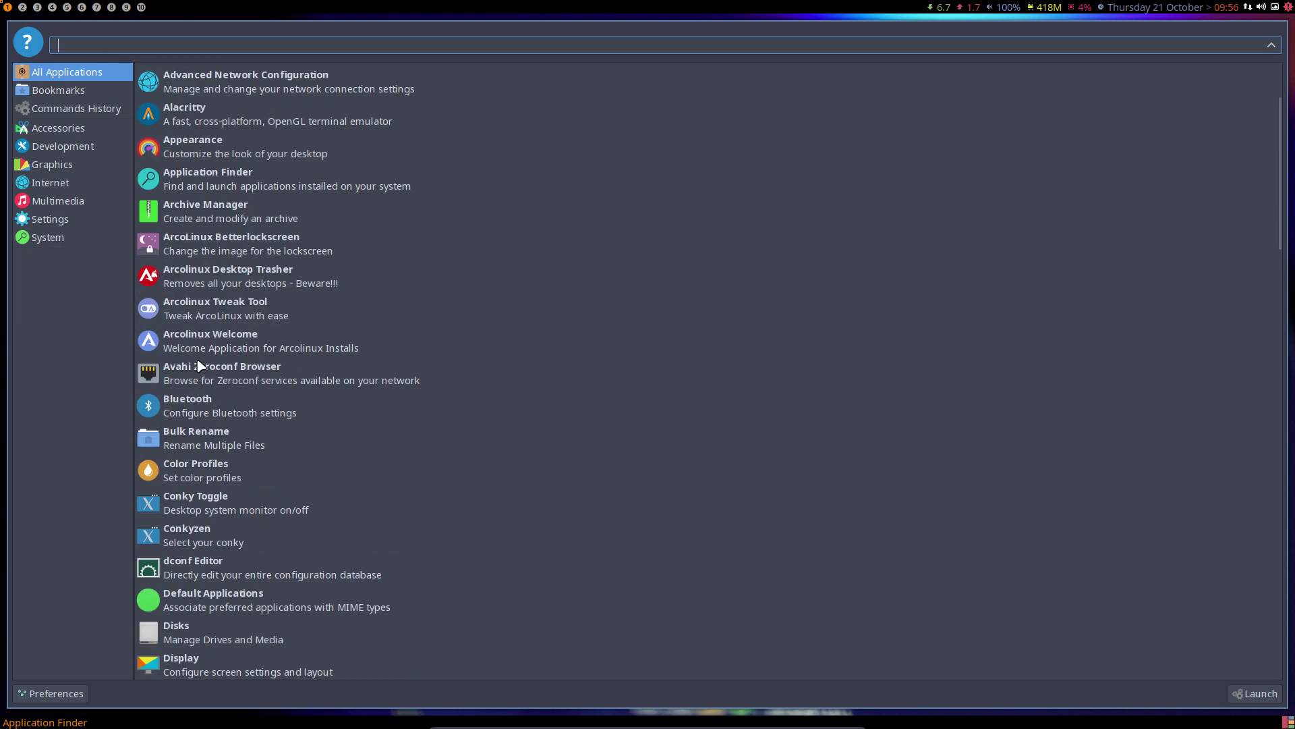
{"action": "left_click", "coordinate": [53, 167]}
{"action": "left_click", "coordinate": [95, 183]}
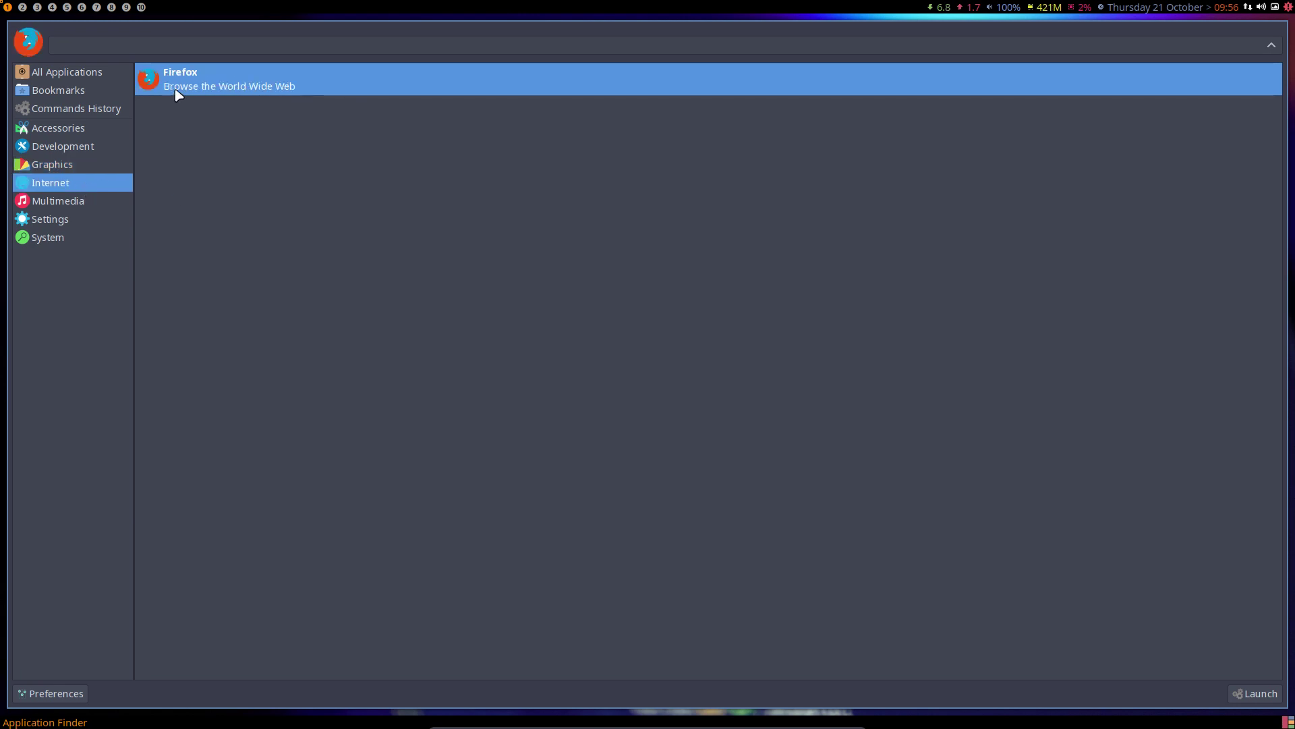
{"action": "left_click", "coordinate": [79, 197]}
{"action": "left_click", "coordinate": [94, 147]}
{"action": "left_click", "coordinate": [82, 129]}
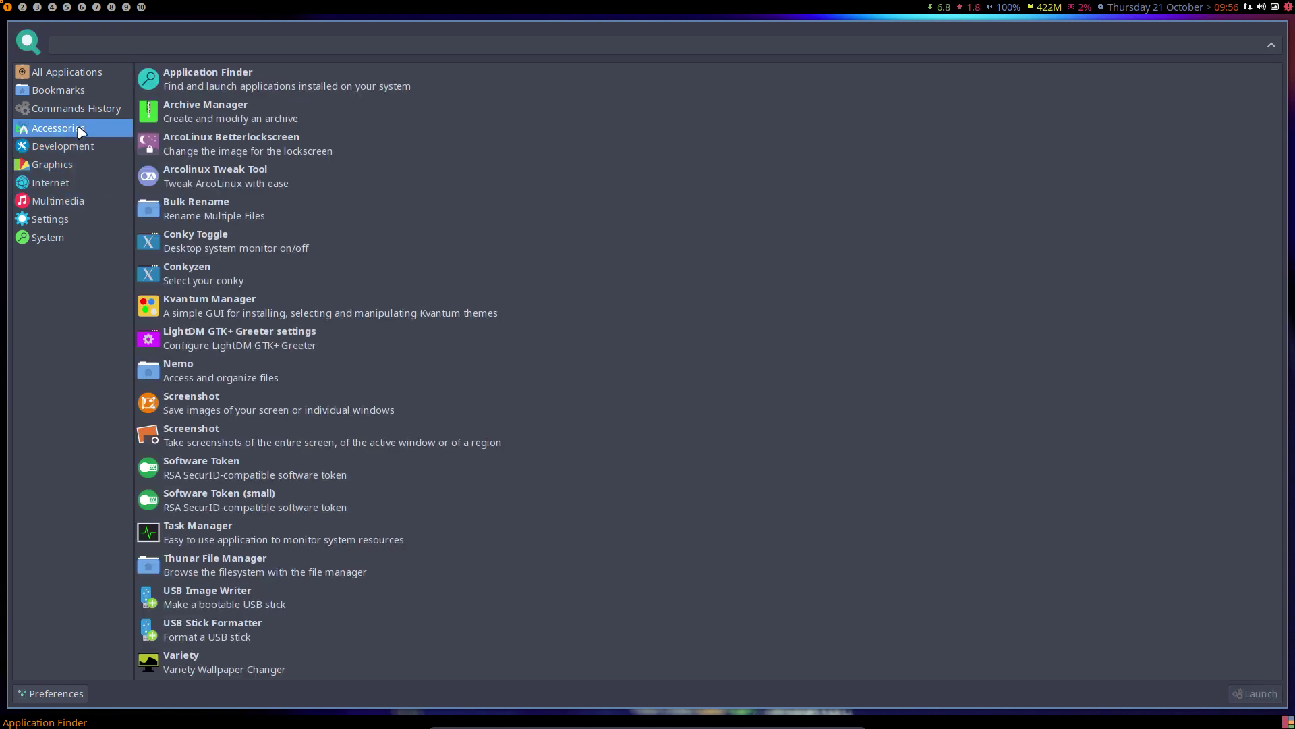
{"action": "left_click", "coordinate": [84, 148]}
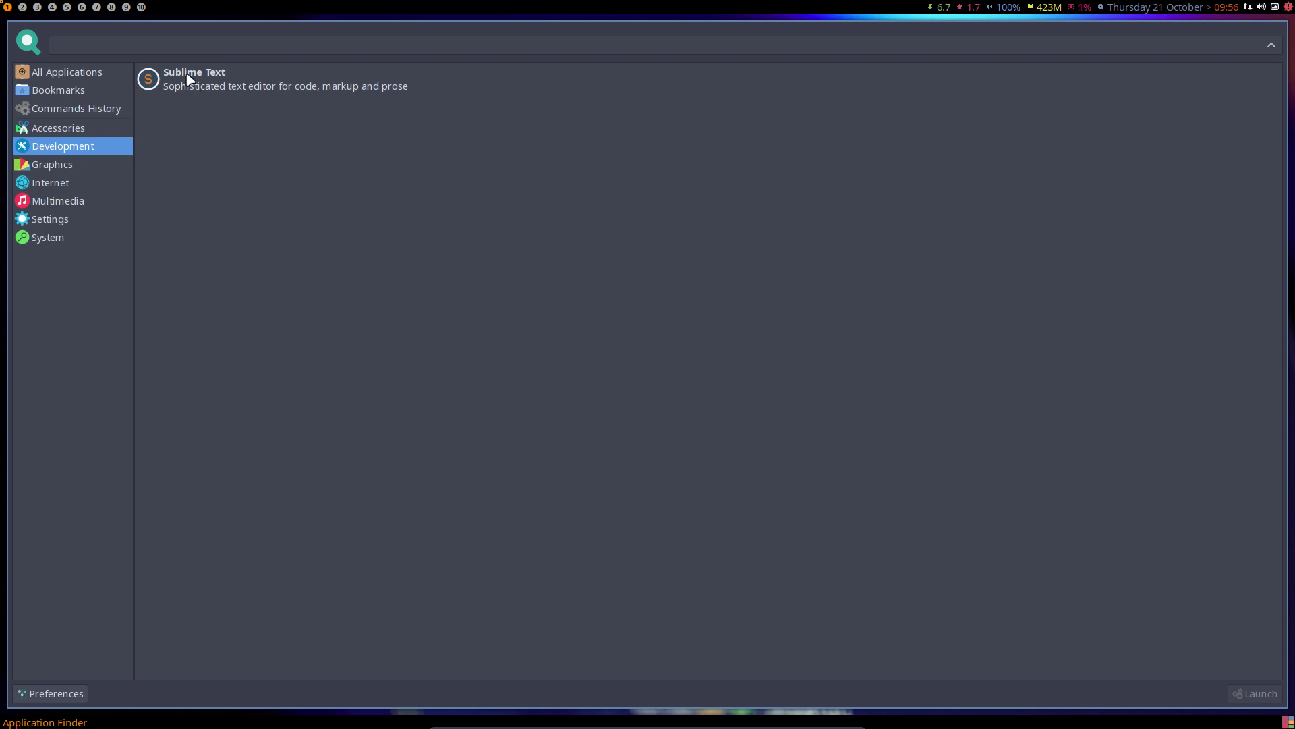
{"action": "mouse_move", "coordinate": [185, 78]}
{"action": "key", "text": "Escape"}
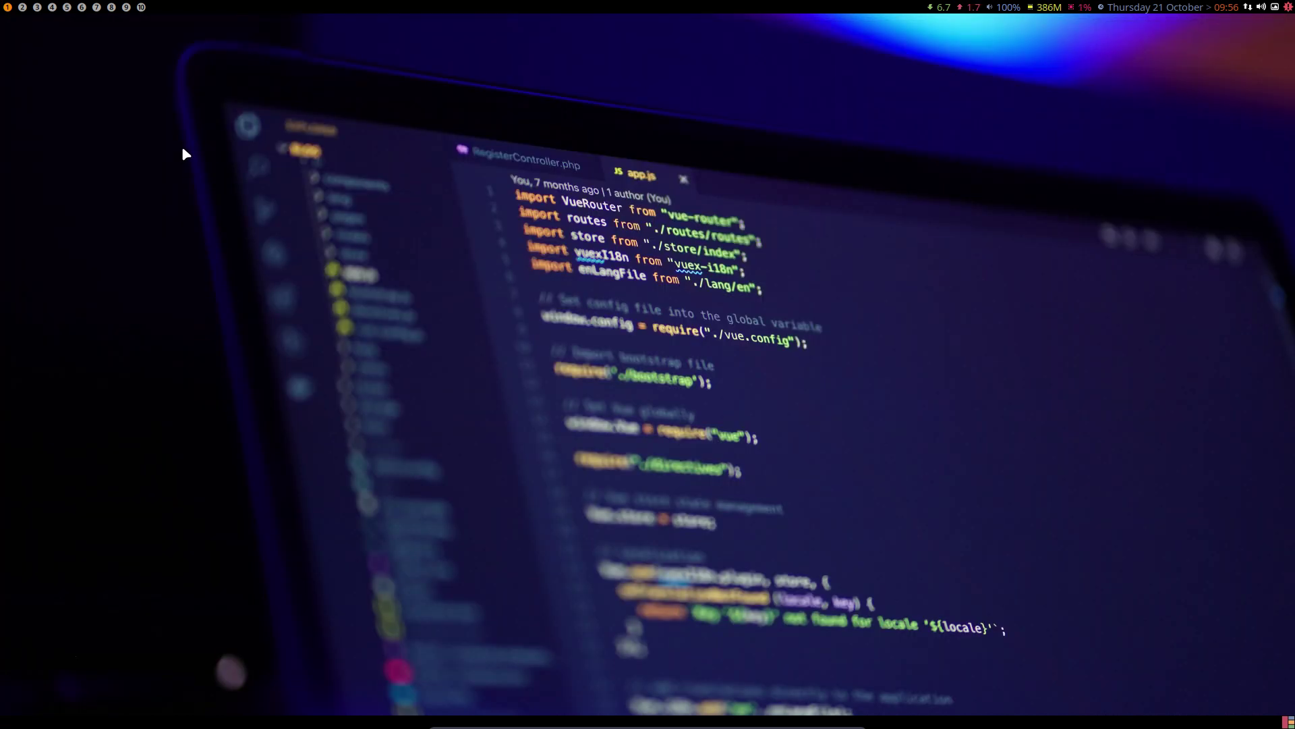
{"action": "key", "text": "super+d"}
{"action": "type", "text": "subl"}
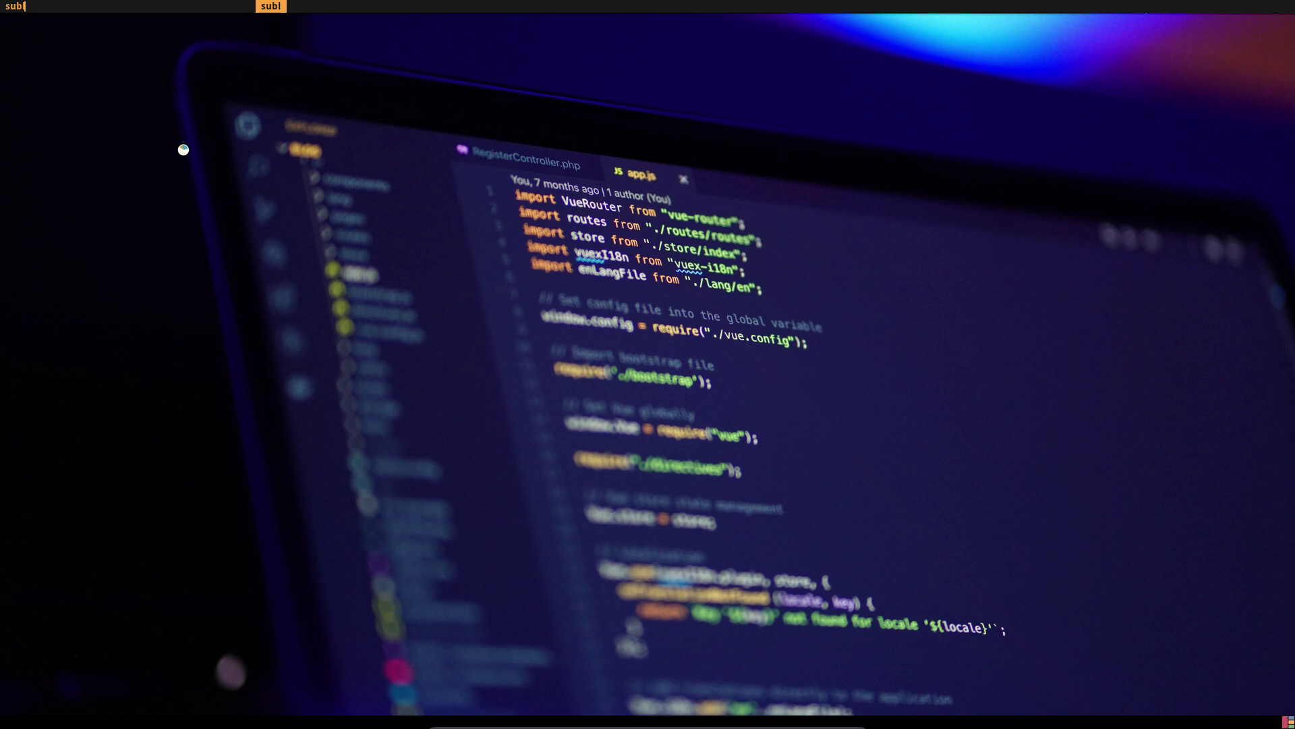
{"action": "key", "text": "Return"}
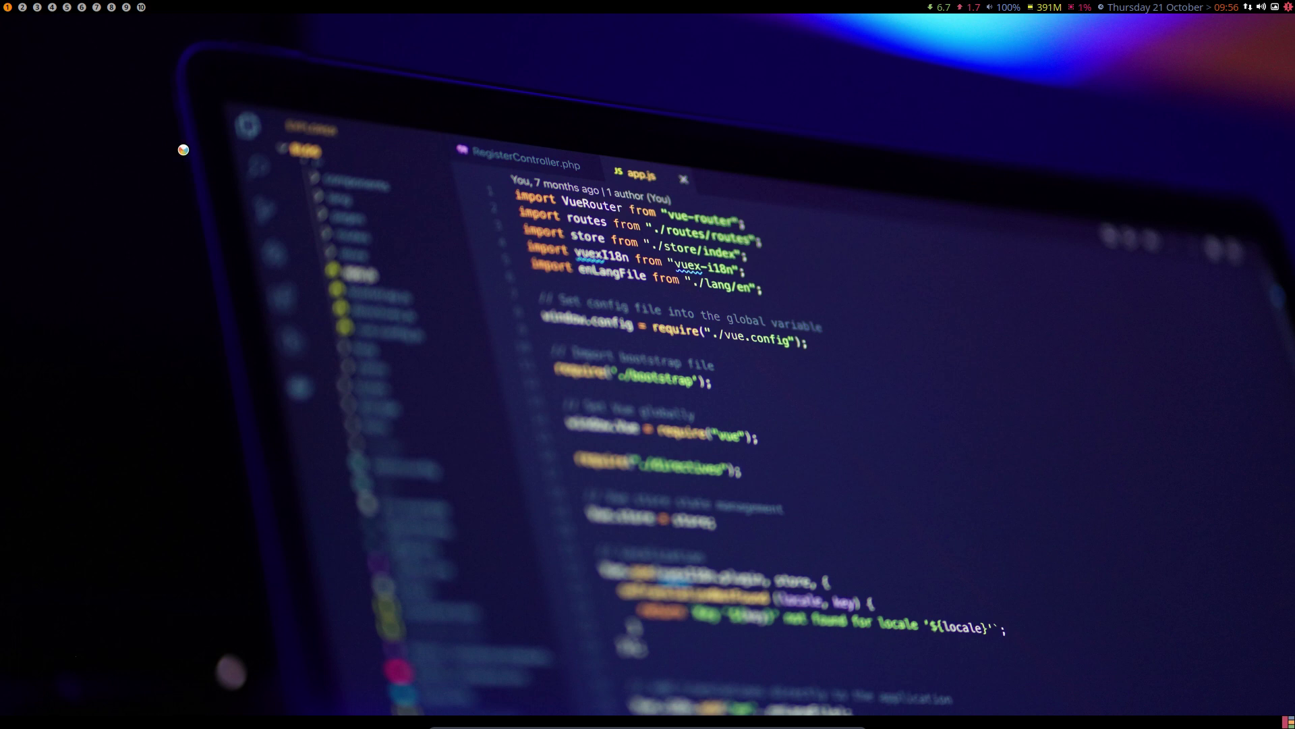
{"action": "key", "text": "super+d"}
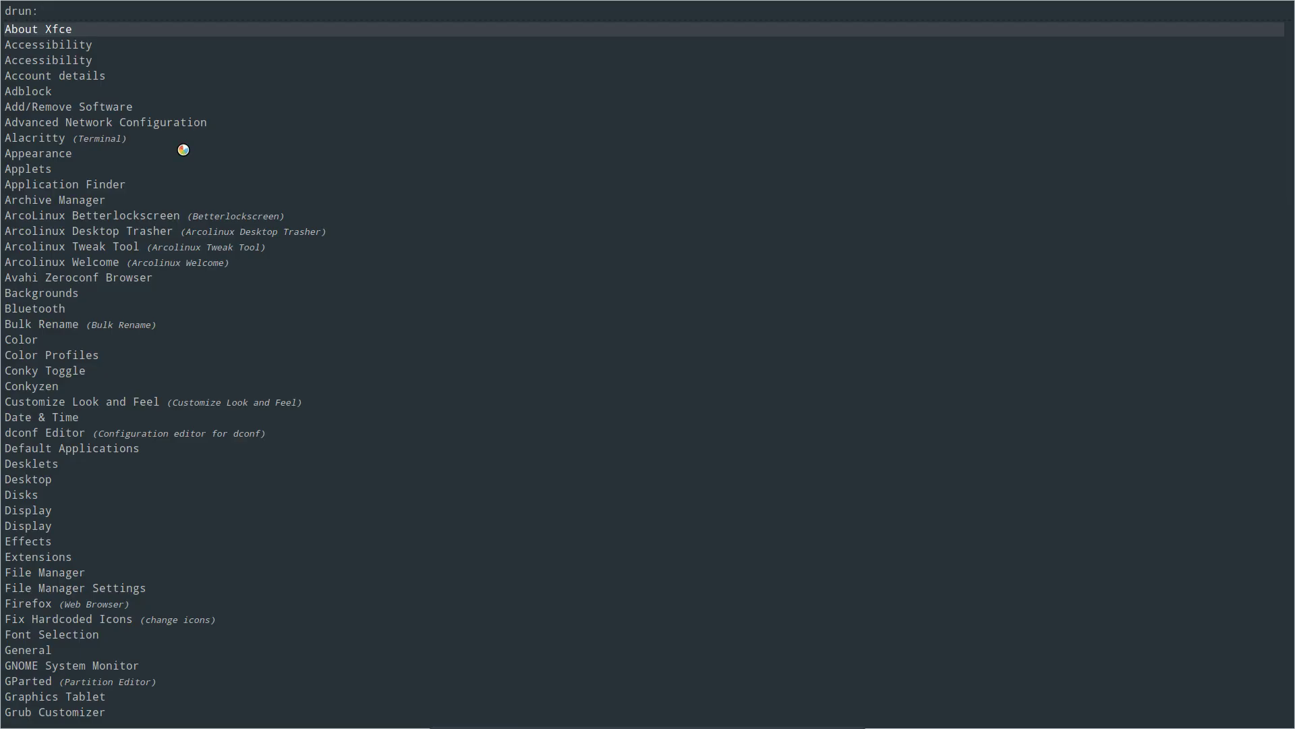
{"action": "key", "text": "Escape"}
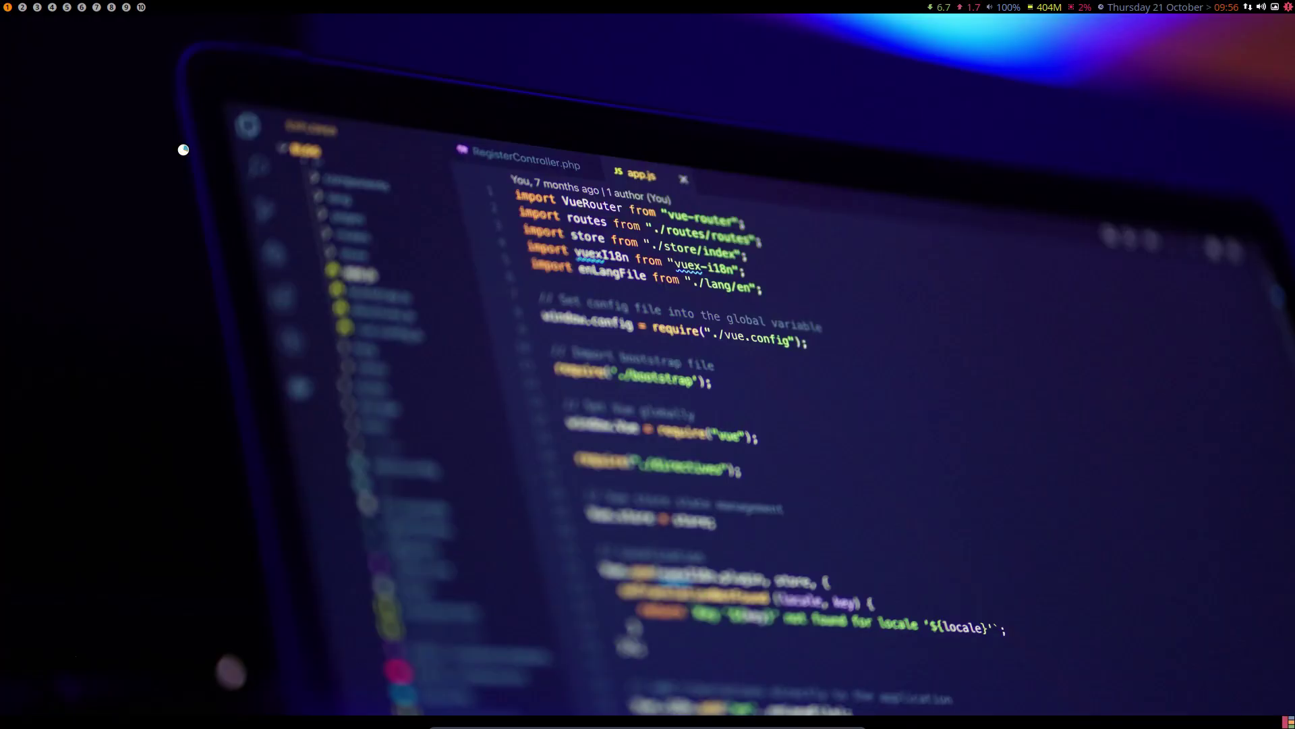
{"action": "key", "text": "super+d"}
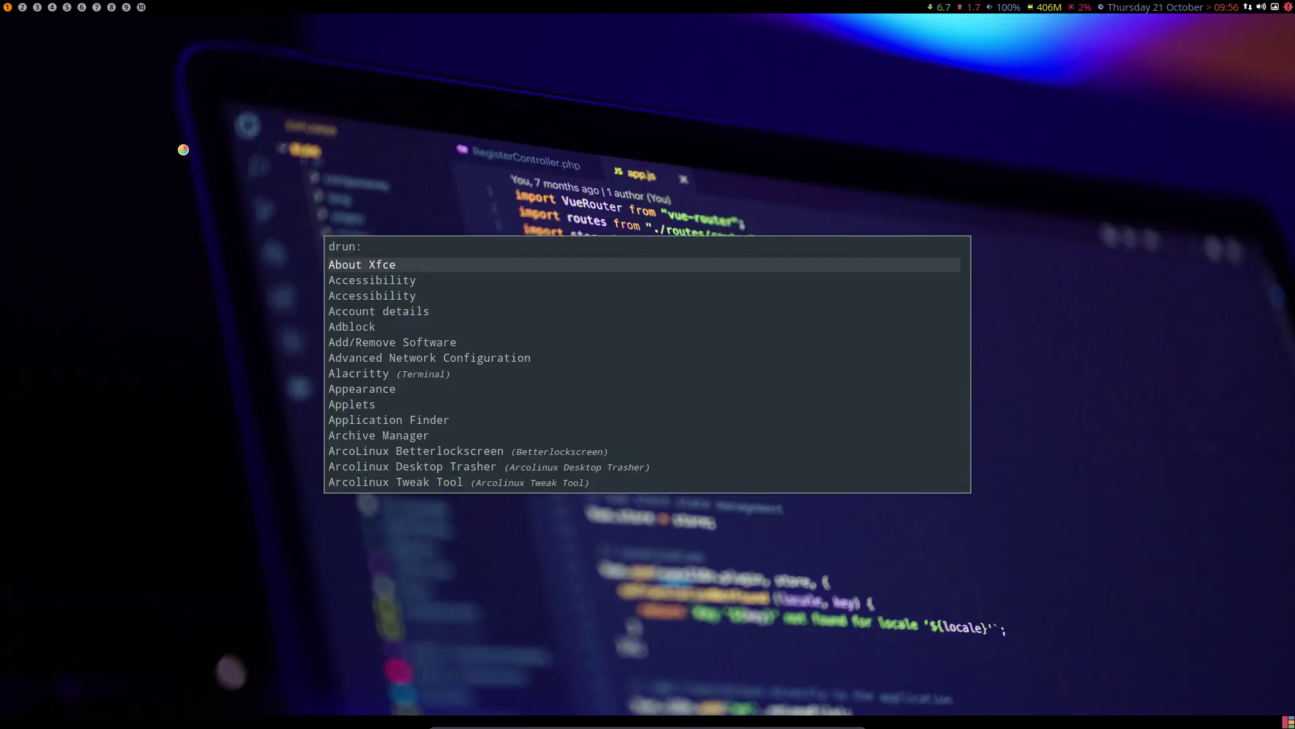
{"action": "key", "text": "Escape"}
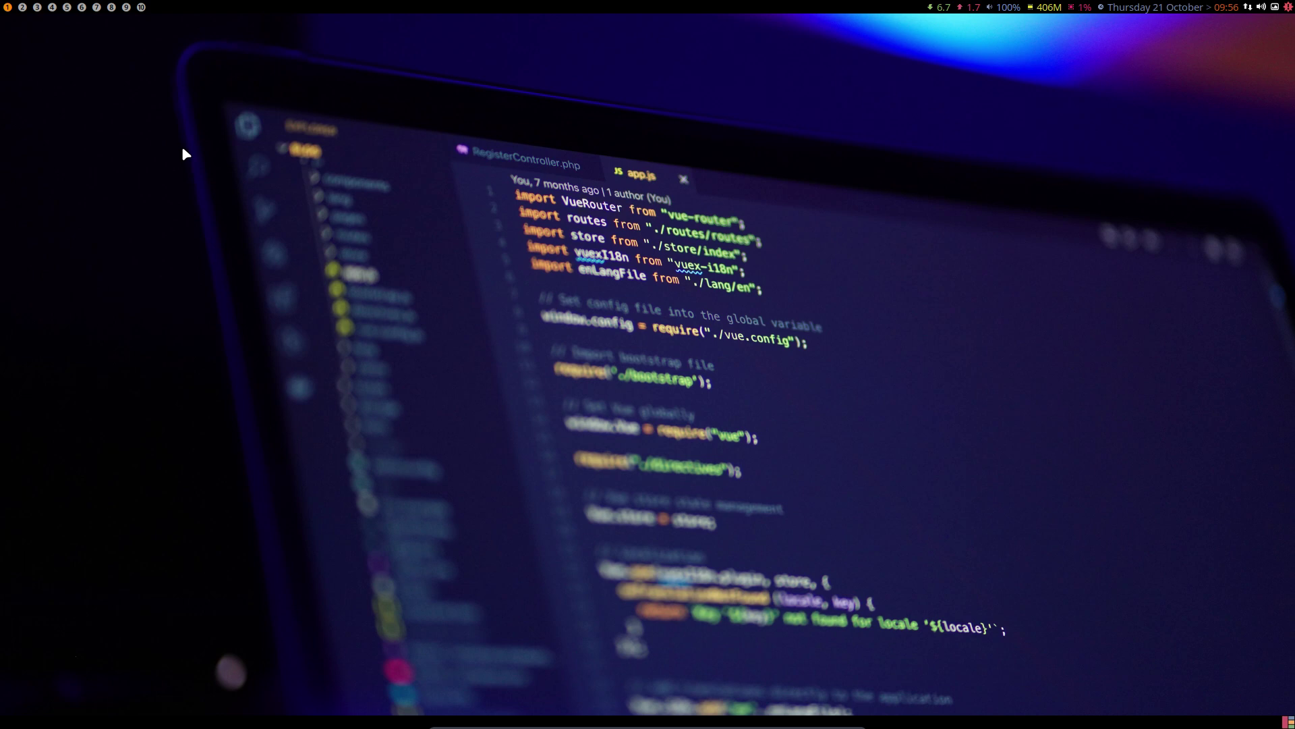
Step: Install latte-dock and plank with sudo pacman -S, confirming each install
{"action": "type", "text": "sudo pacman -S latt"}
{"action": "key", "text": "BackSpace"}
{"action": "type", "text": "te-dock"}
{"action": "key", "text": "Return"}
{"action": "key", "text": "Return"}
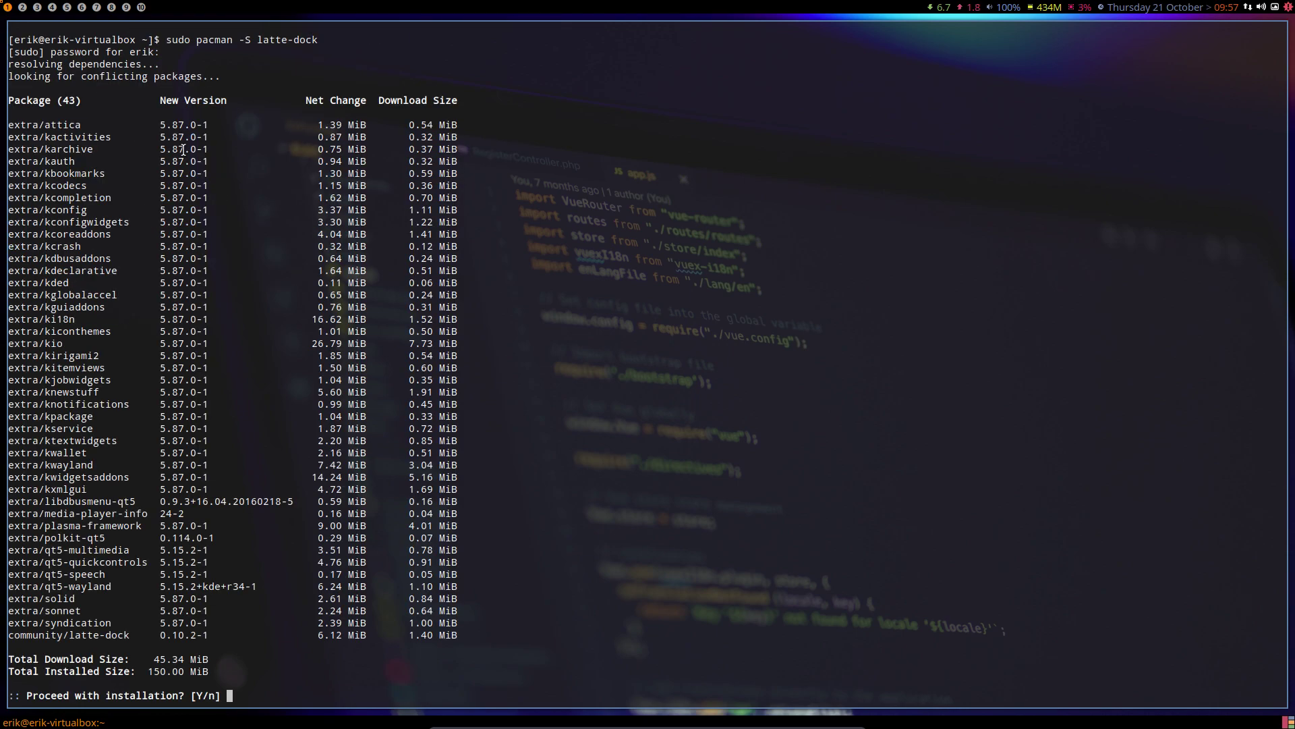
{"action": "key", "text": "Return"}
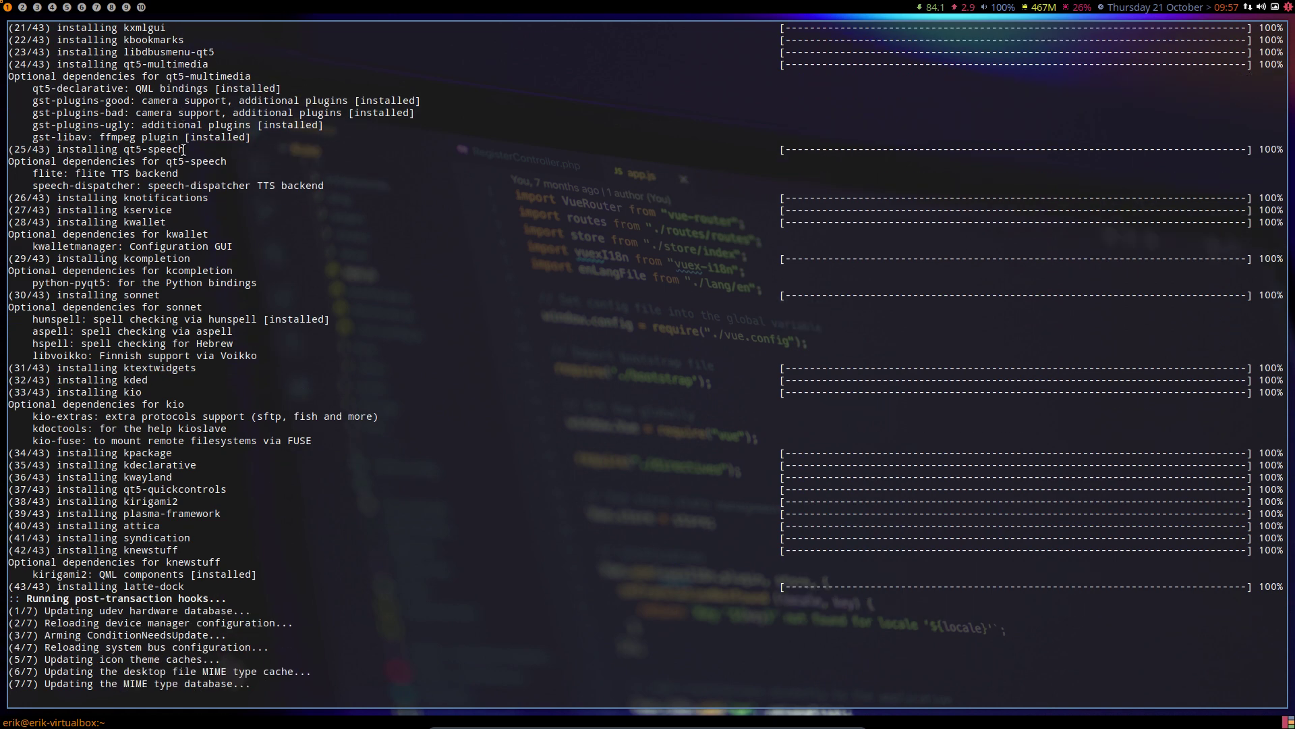
{"action": "type", "text": "sudo "}
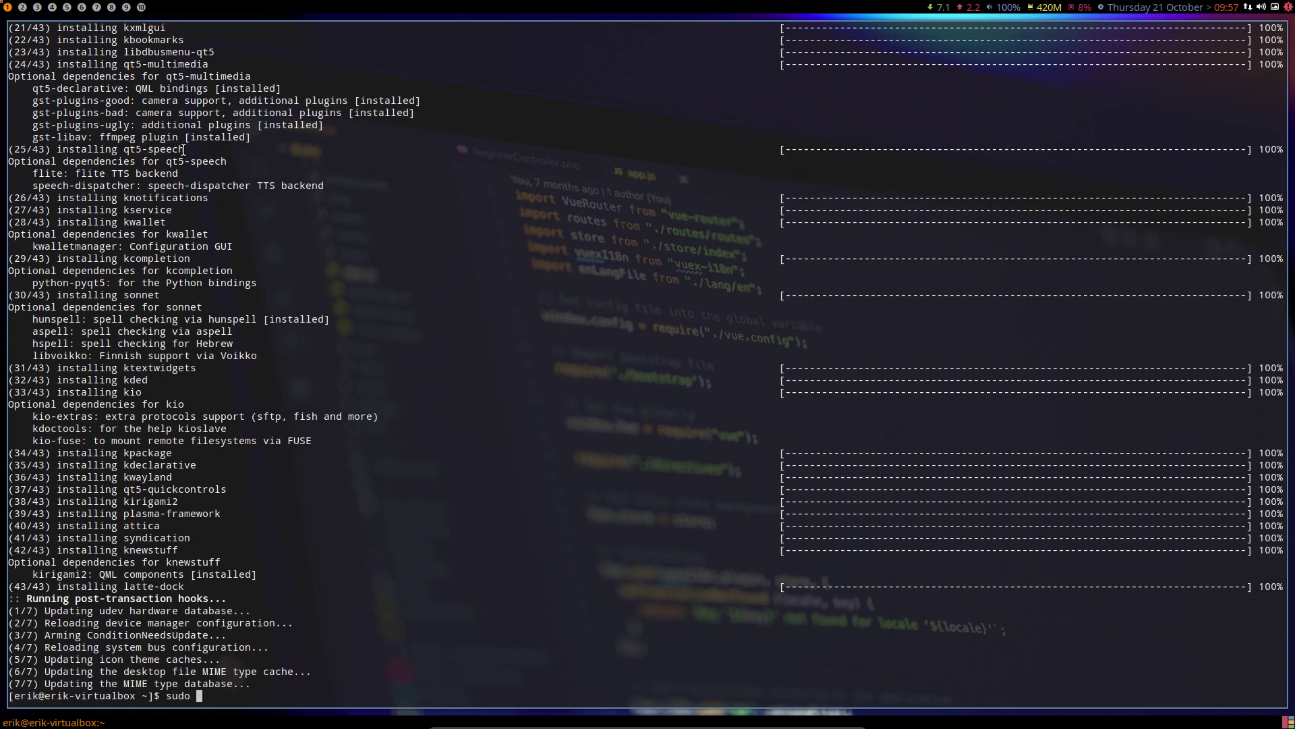
{"action": "type", "text": "pacman -S plank"}
{"action": "key", "text": "Return"}
{"action": "key", "text": "Return"}
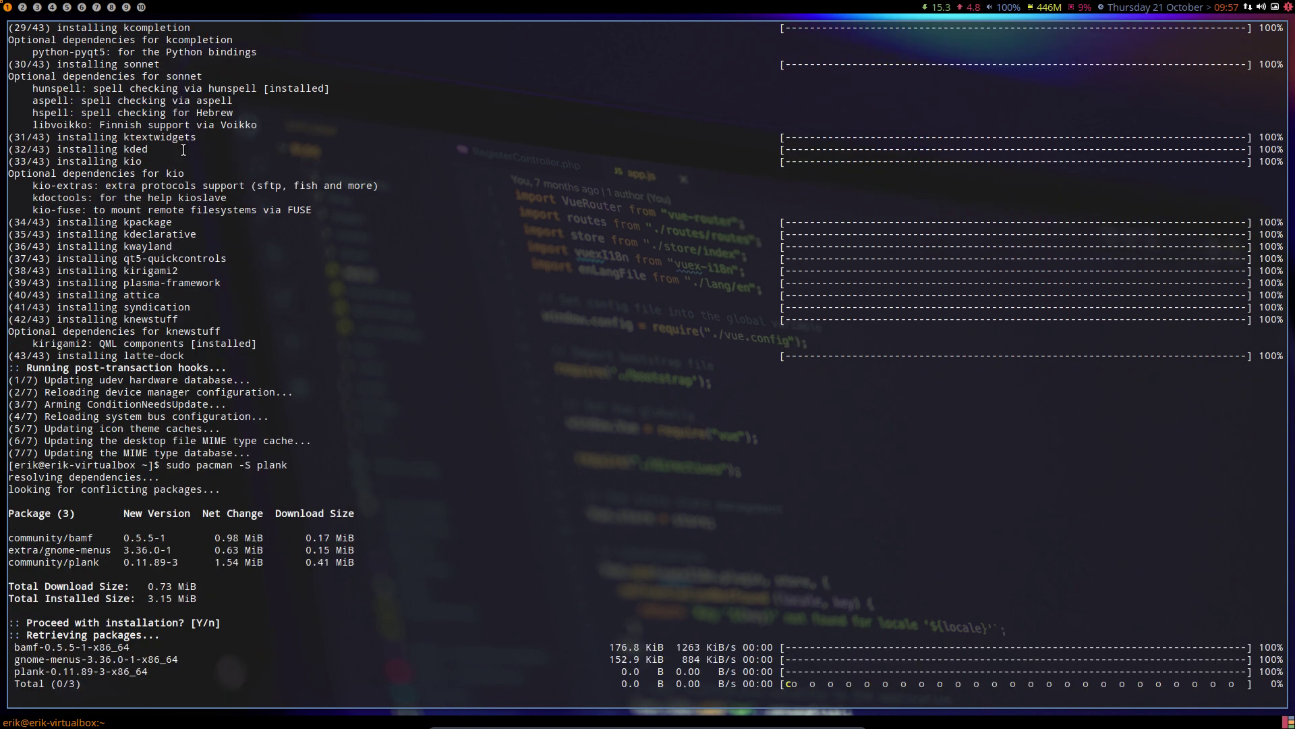
Step: Install arcolinux-plank-themes-git and arcolinux-plank-git, then run skel
{"action": "key", "text": "Up"}
{"action": "key", "text": "BackSpace"}
{"action": "key", "text": "BackSpace"}
{"action": "key", "text": "BackSpace"}
{"action": "key", "text": "BackSpace"}
{"action": "key", "text": "BackSpace"}
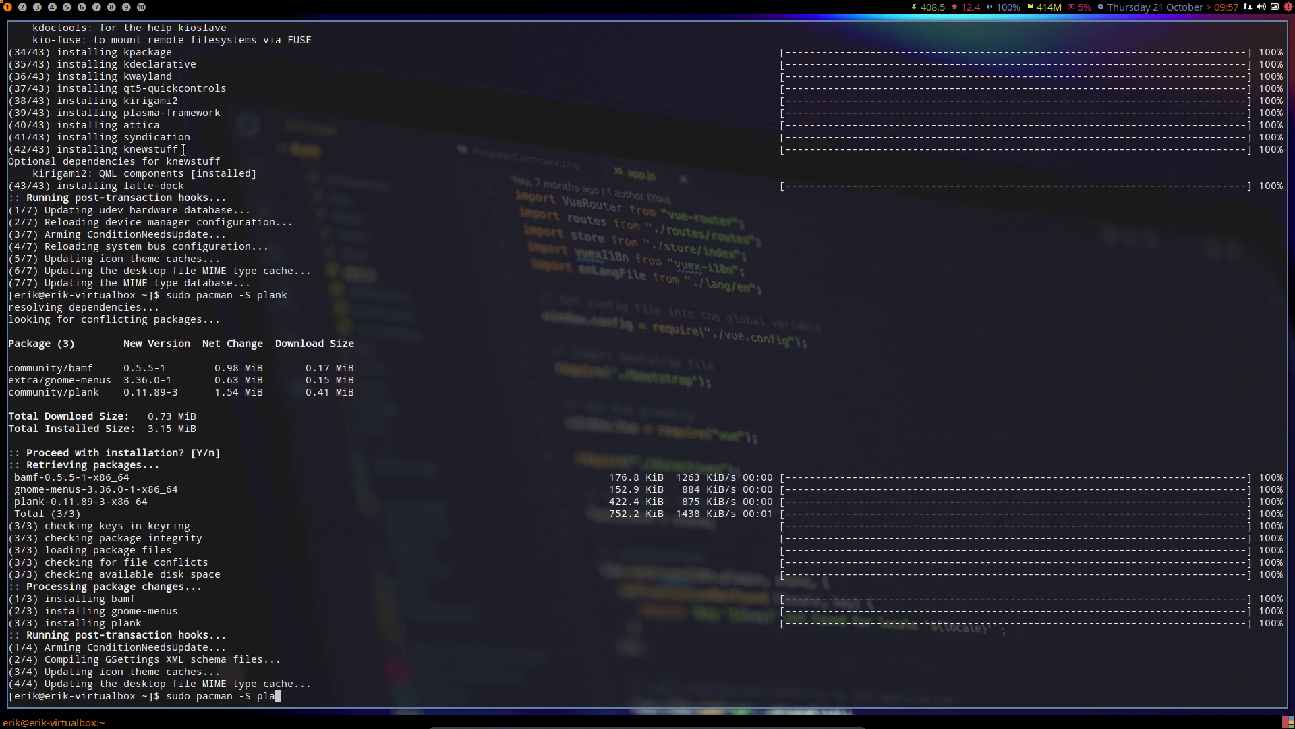
{"action": "type", "text": "arcolinux-plank-"}
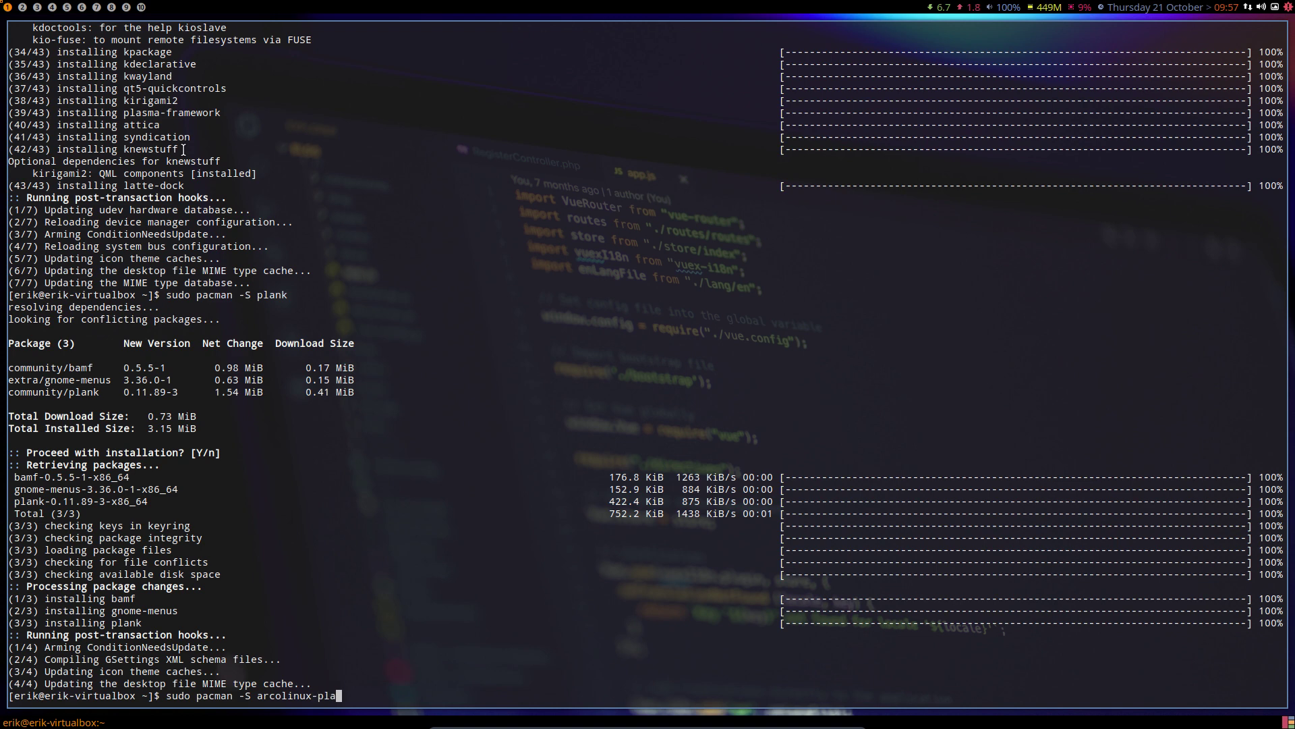
{"action": "key", "text": "Tab"}
{"action": "key", "text": "Tab"}
{"action": "type", "text": "t"}
{"action": "key", "text": "Tab"}
{"action": "type", "text": "arcolinux"}
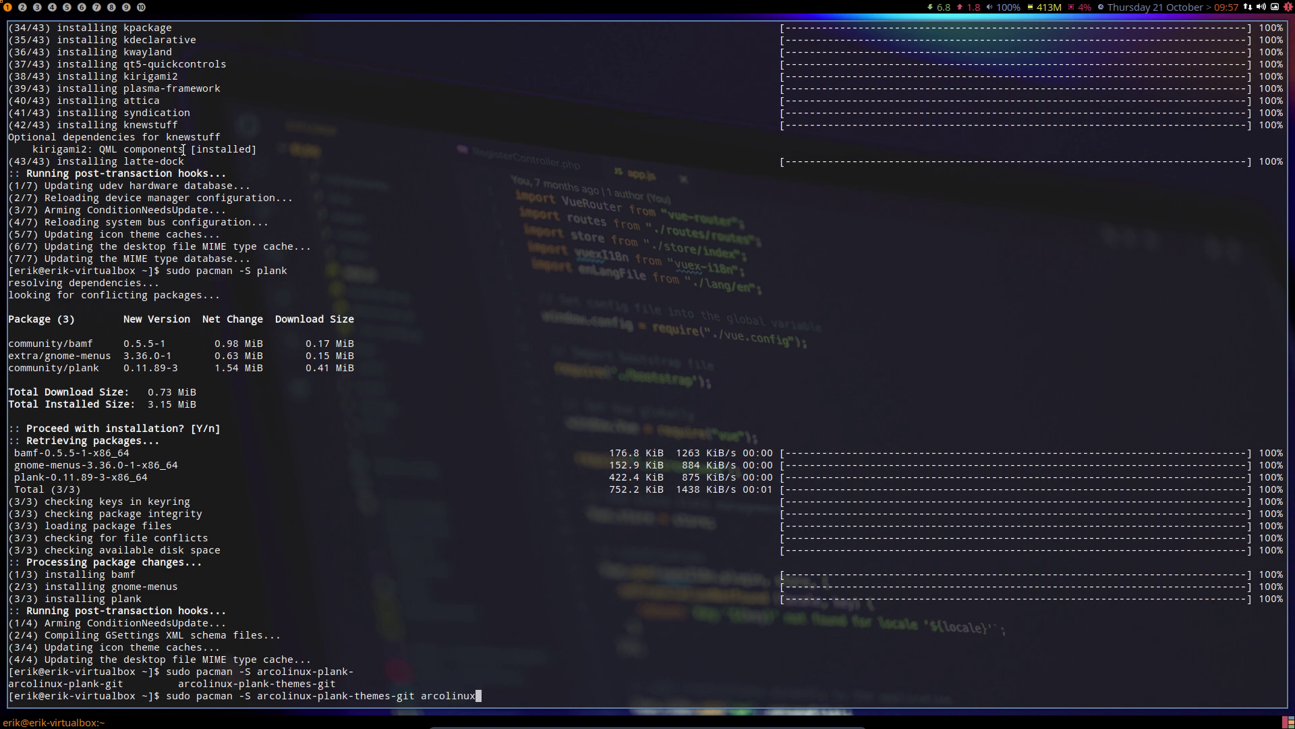
{"action": "type", "text": "-plank-g"}
{"action": "key", "text": "Tab"}
{"action": "key", "text": "Return"}
{"action": "key", "text": "Return"}
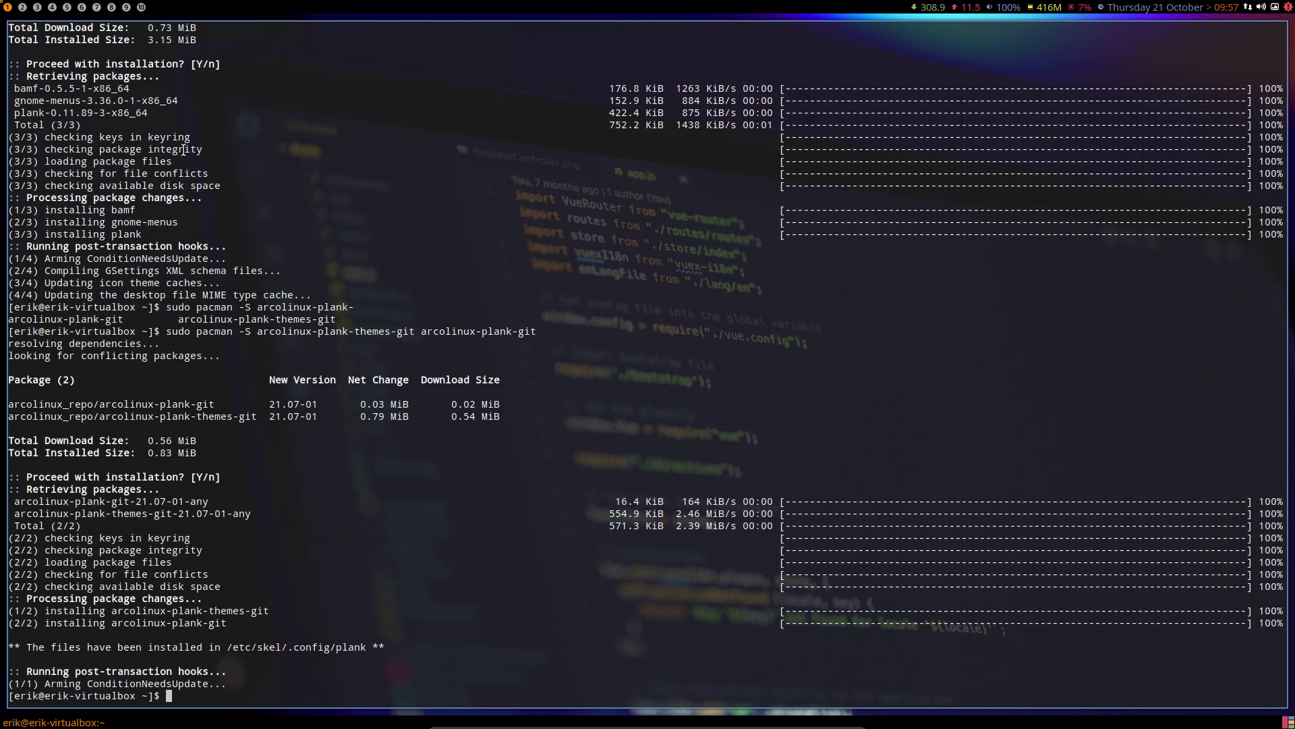
{"action": "type", "text": "skel"}
{"action": "key", "text": "Return"}
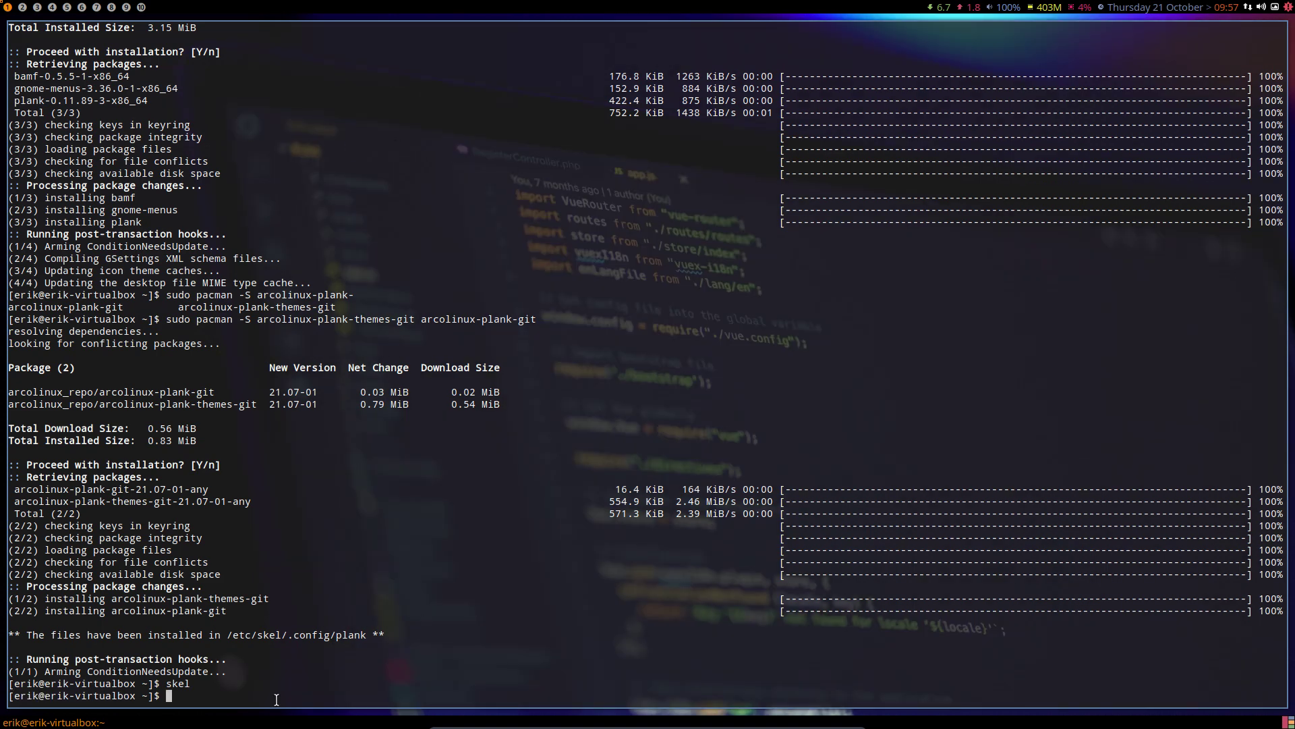
Step: Log out via ArcoLinux Logout, log back in with the password, and quit the Welcome window
{"action": "left_click_drag", "start_coordinate": [289, 636], "coordinate": [374, 635]}
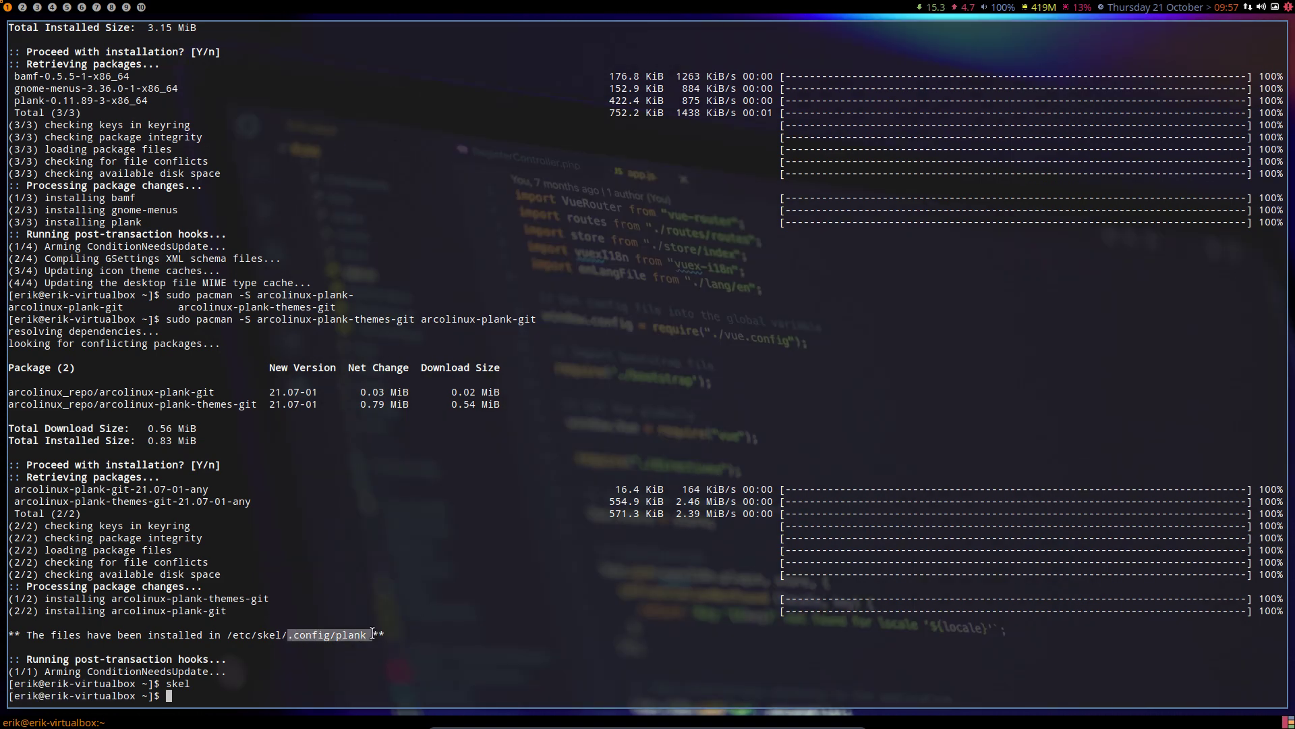
{"action": "left_click", "coordinate": [289, 643]}
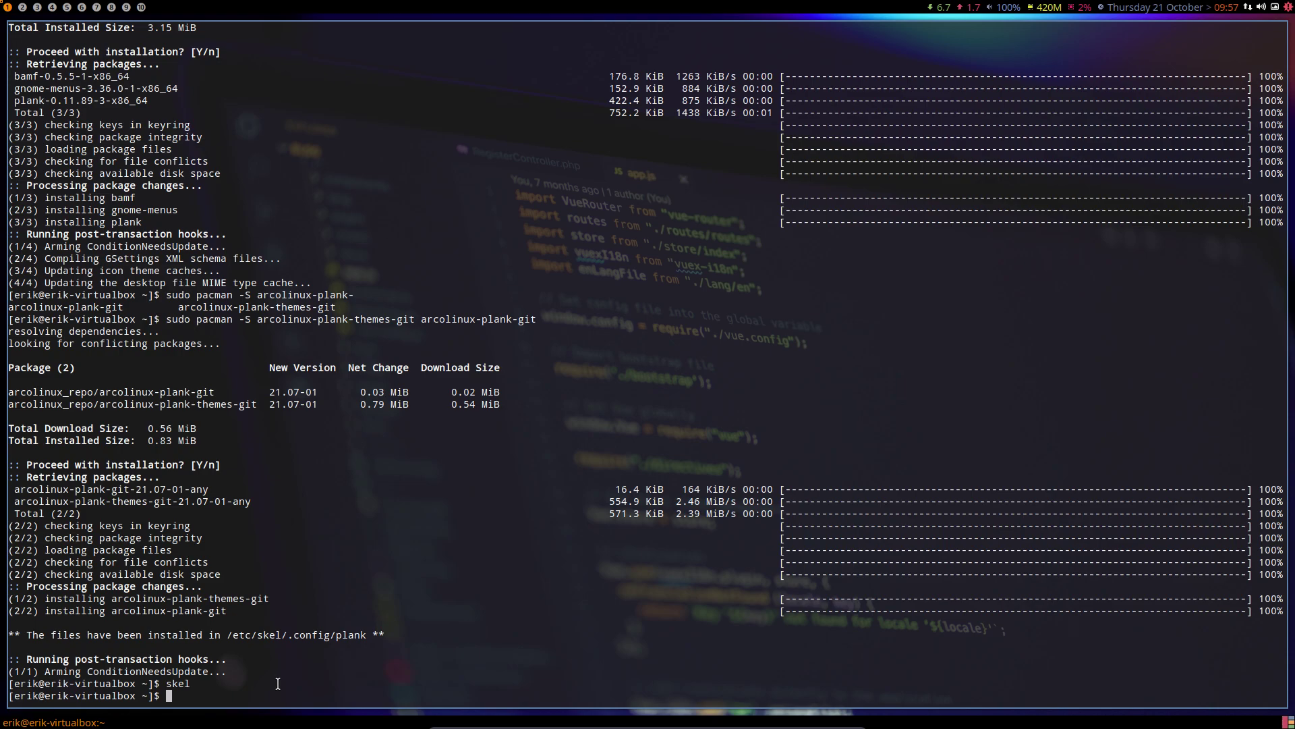
{"action": "key", "text": "super+x"}
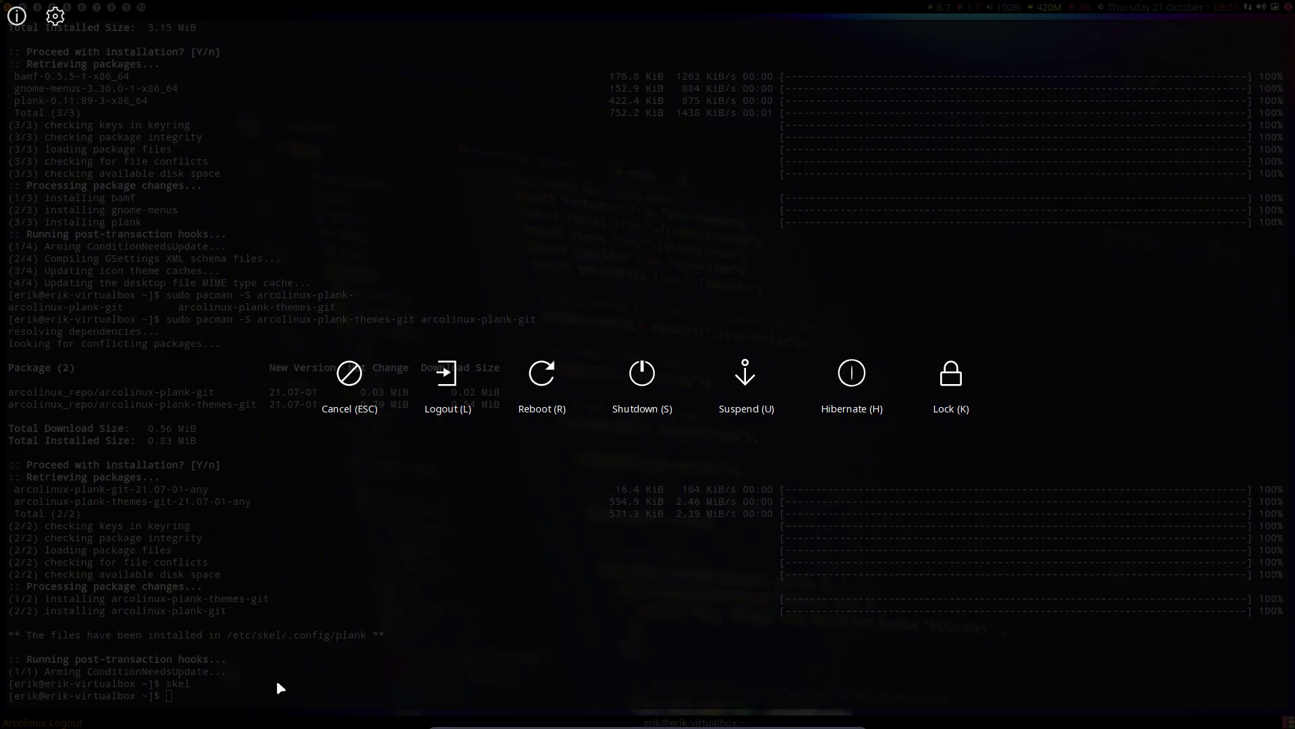
{"action": "key", "text": "l"}
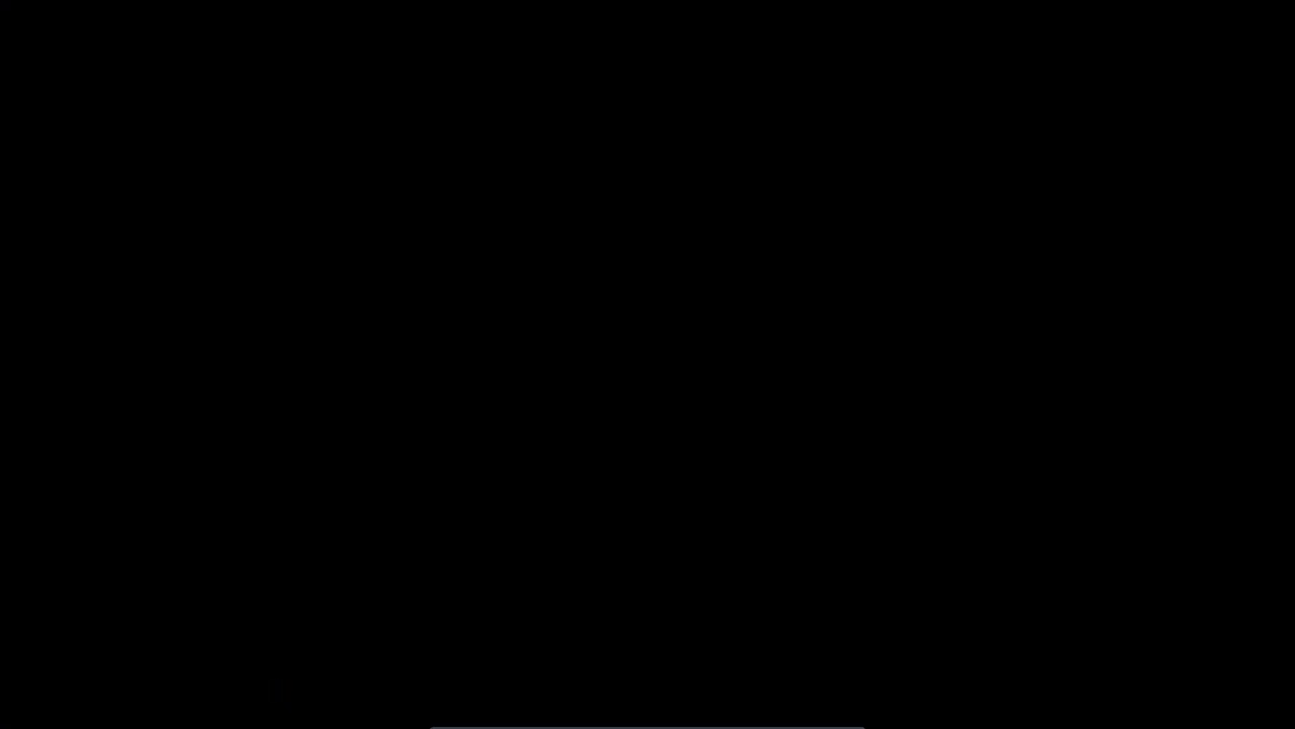
{"action": "type", "text": "*****"}
{"action": "key", "text": "Return"}
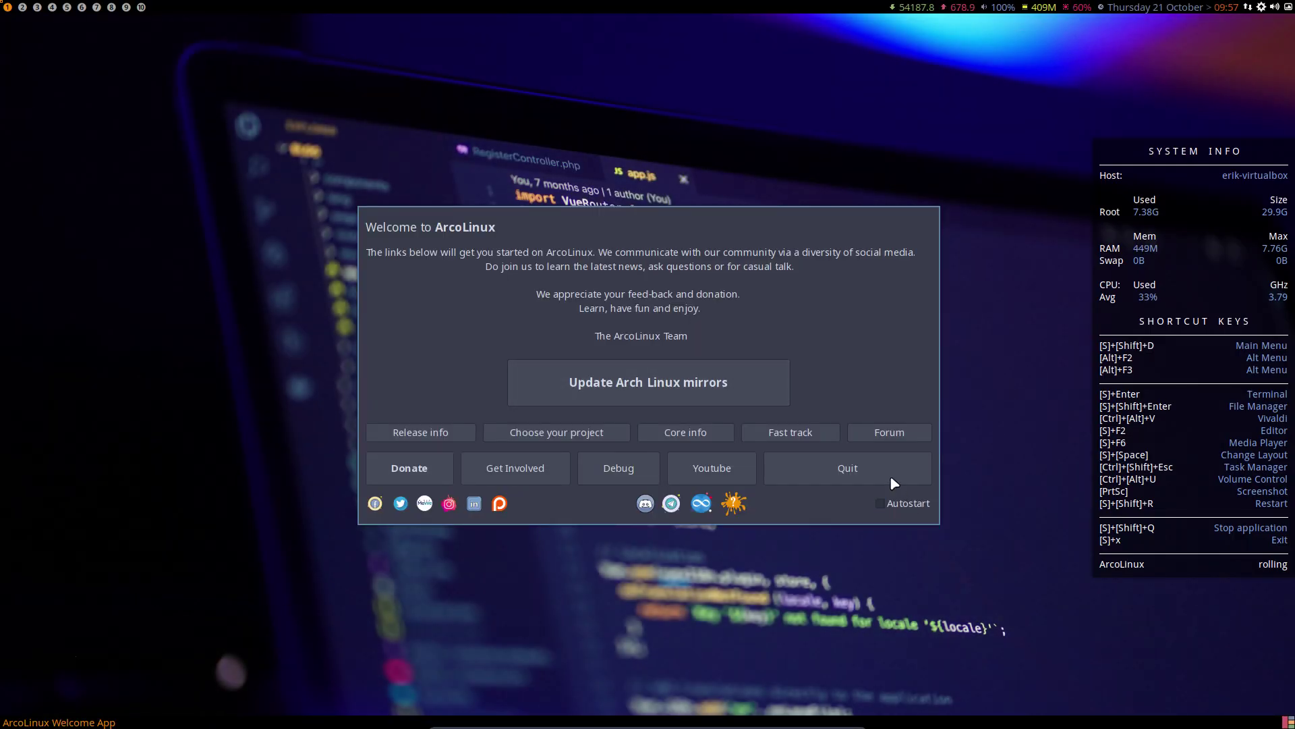
{"action": "left_click", "coordinate": [883, 478]}
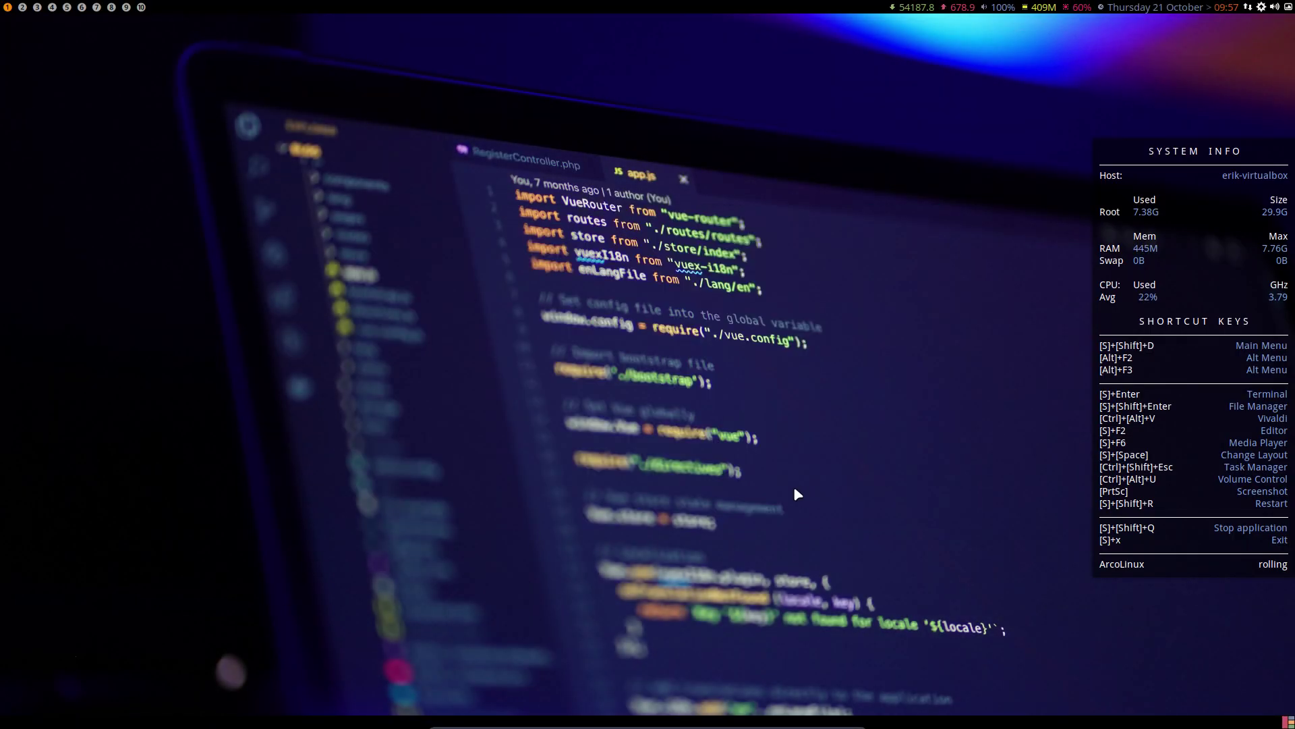
Step: Launch plank from the launcher bar and start Firefox from the new dock
{"action": "key", "text": "super+shift+d"}
{"action": "type", "text": "plan"}
{"action": "key", "text": "Return"}
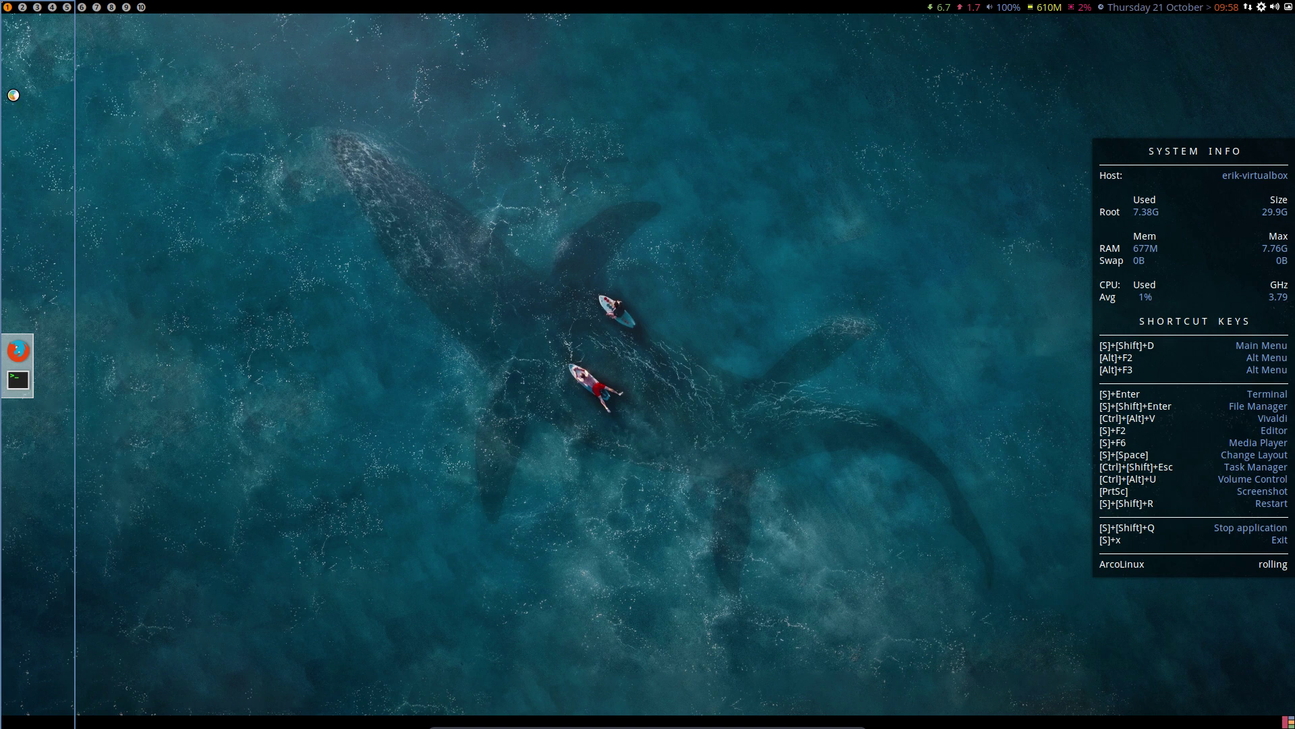
{"action": "left_click", "coordinate": [21, 355]}
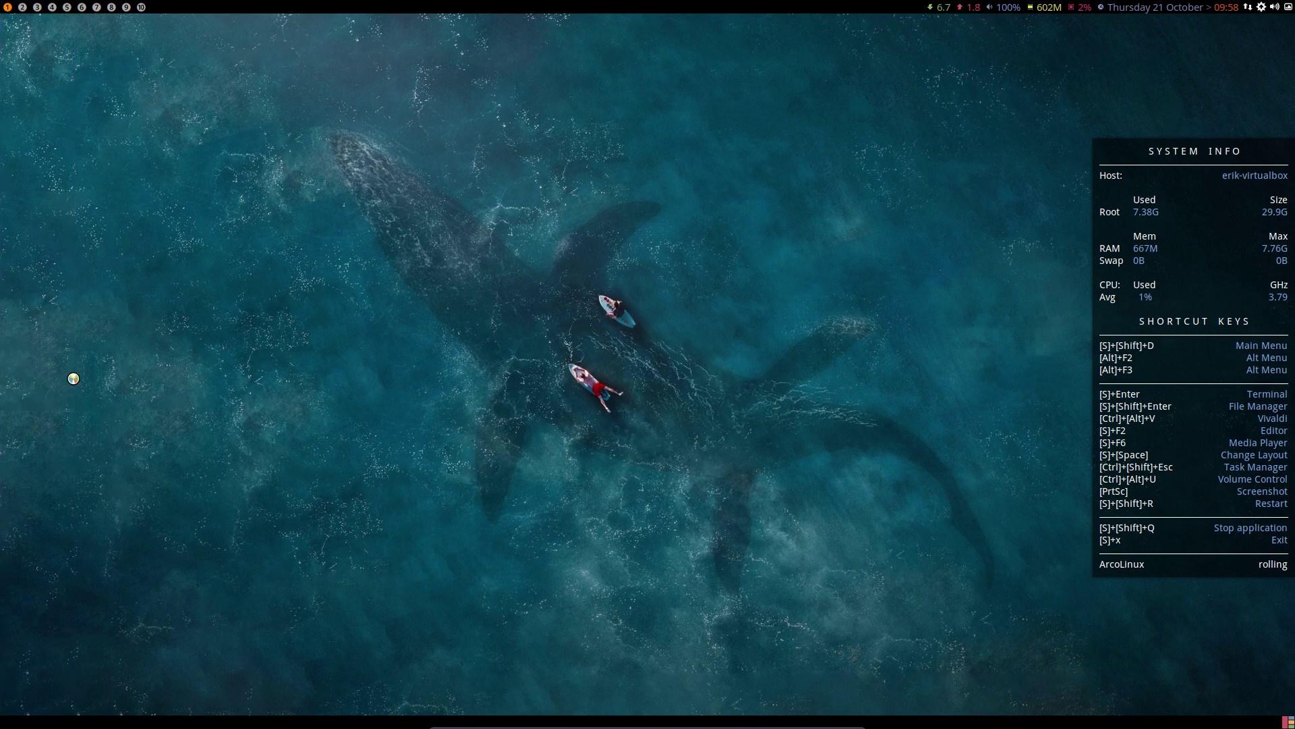
Step: Launch latte-dock from the launcher bar with 'latte'
{"action": "key", "text": "super+shift+d"}
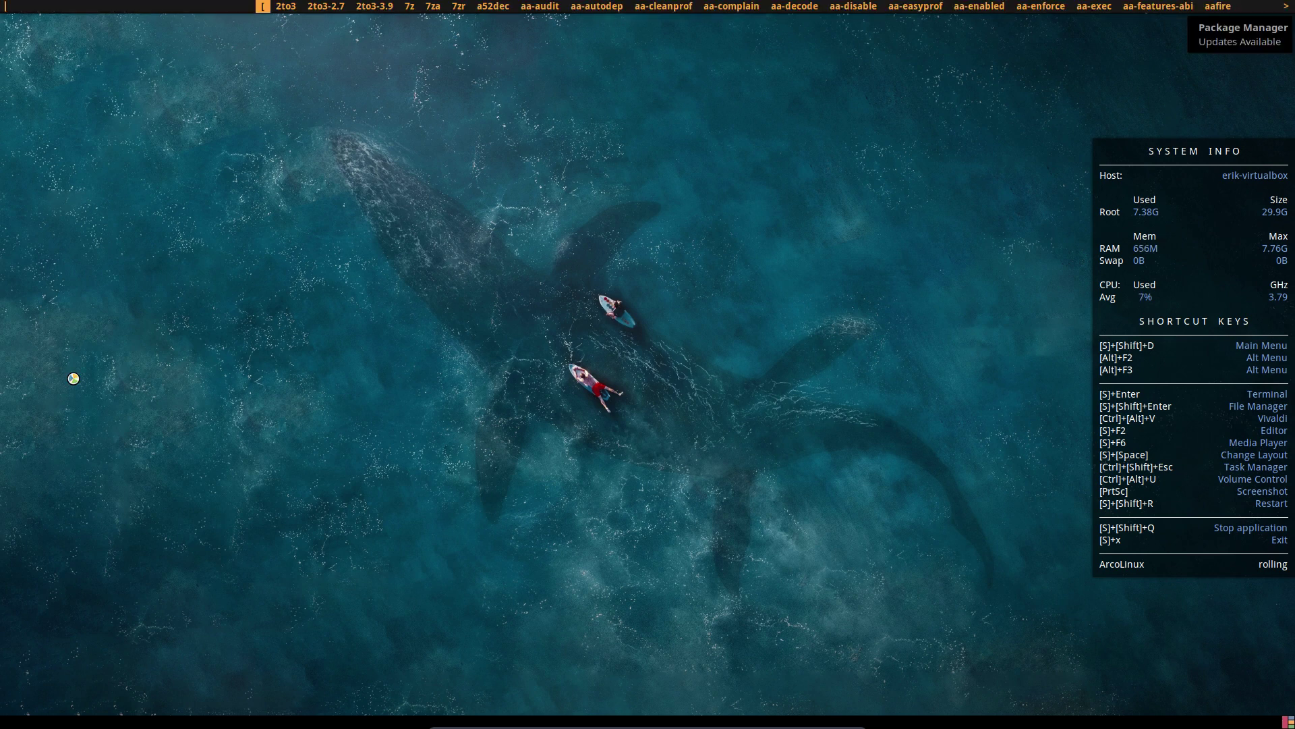
{"action": "type", "text": "latte"}
{"action": "key", "text": "Return"}
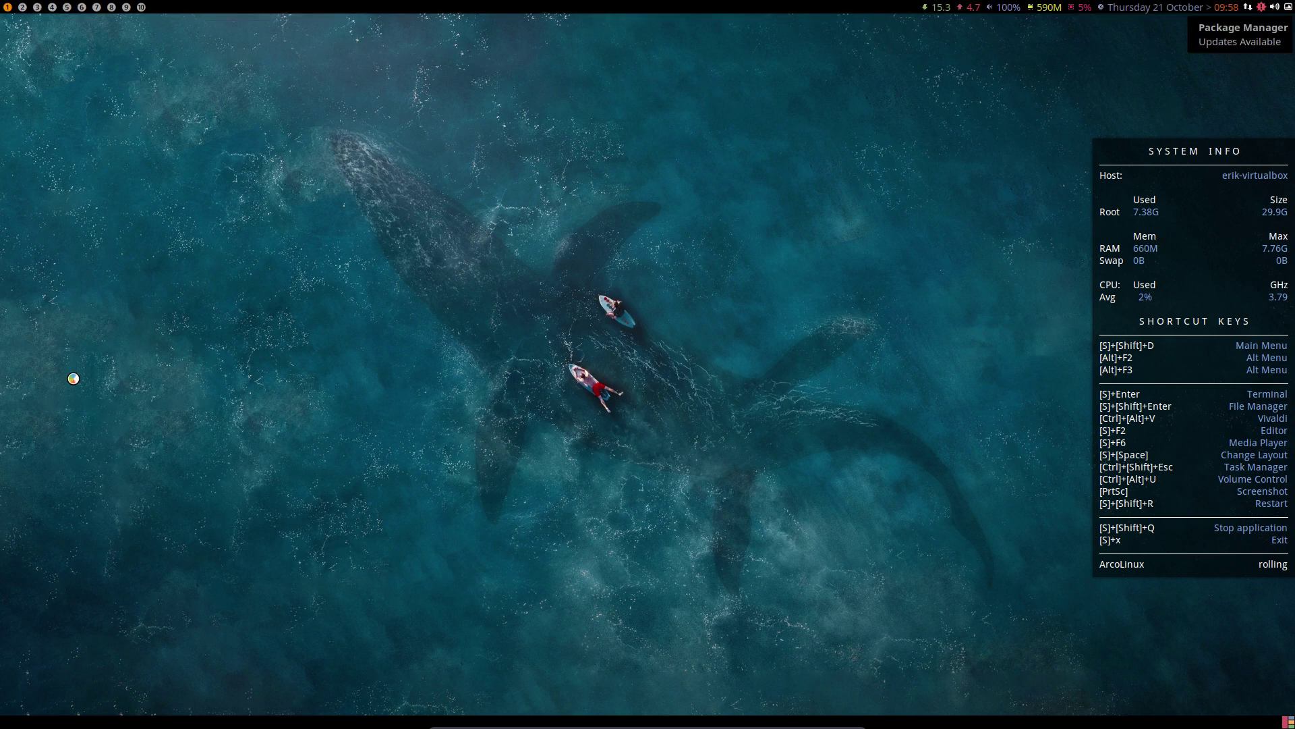
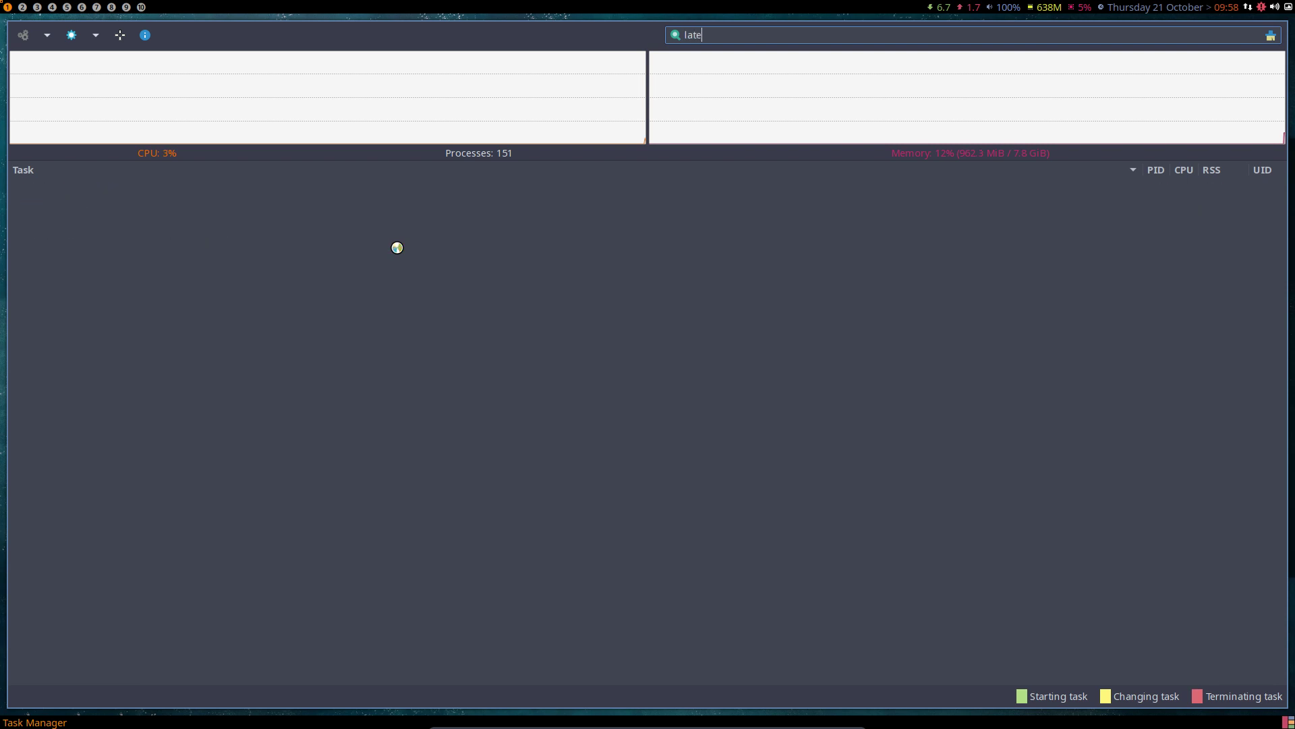
Step: Filter the process list down to latte-dock, select it, and close Task Manager
{"action": "key", "text": "BackSpace"}
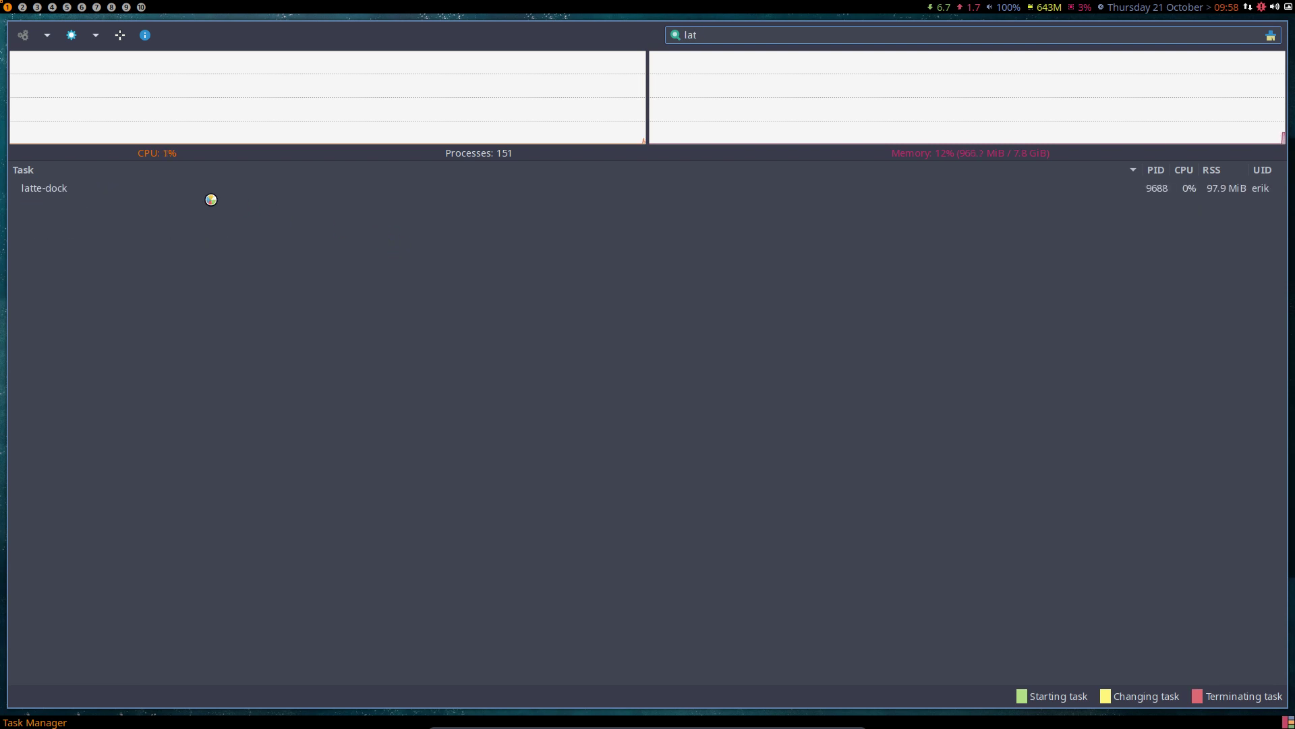
{"action": "left_click", "coordinate": [108, 191]}
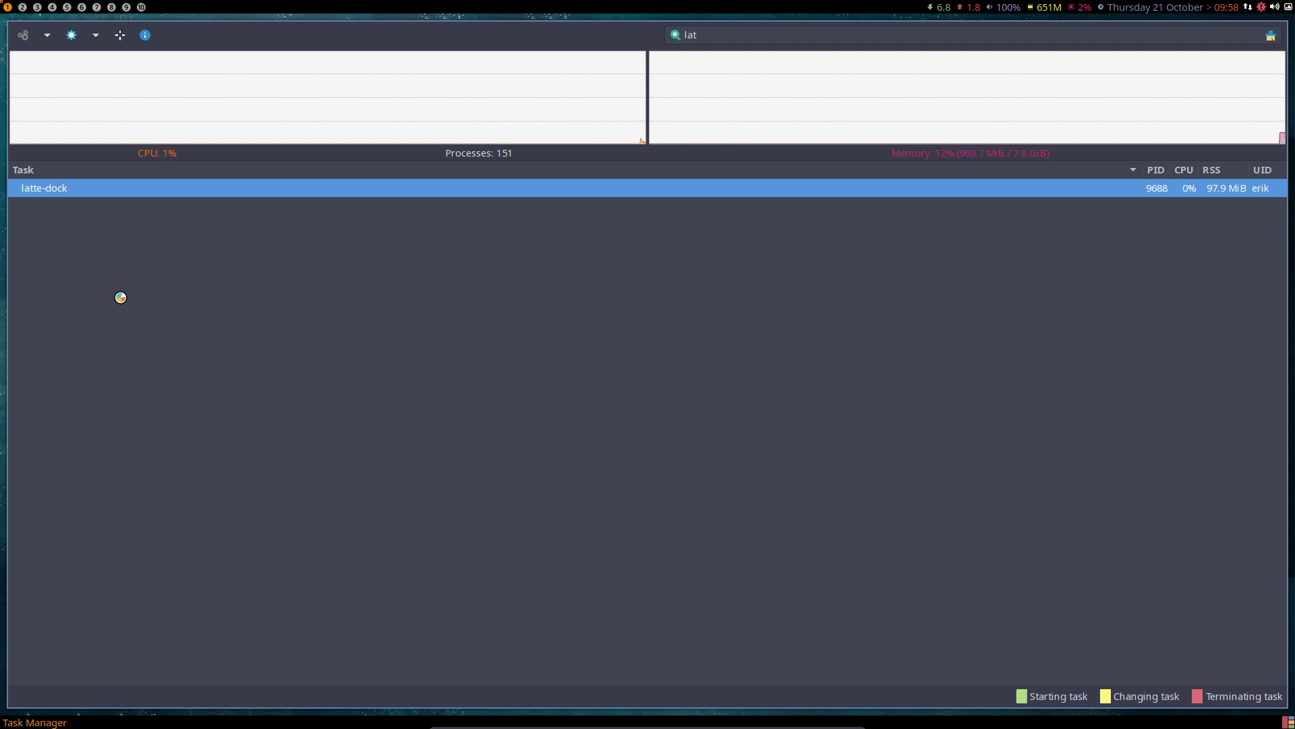
{"action": "key", "text": "super+shift+q"}
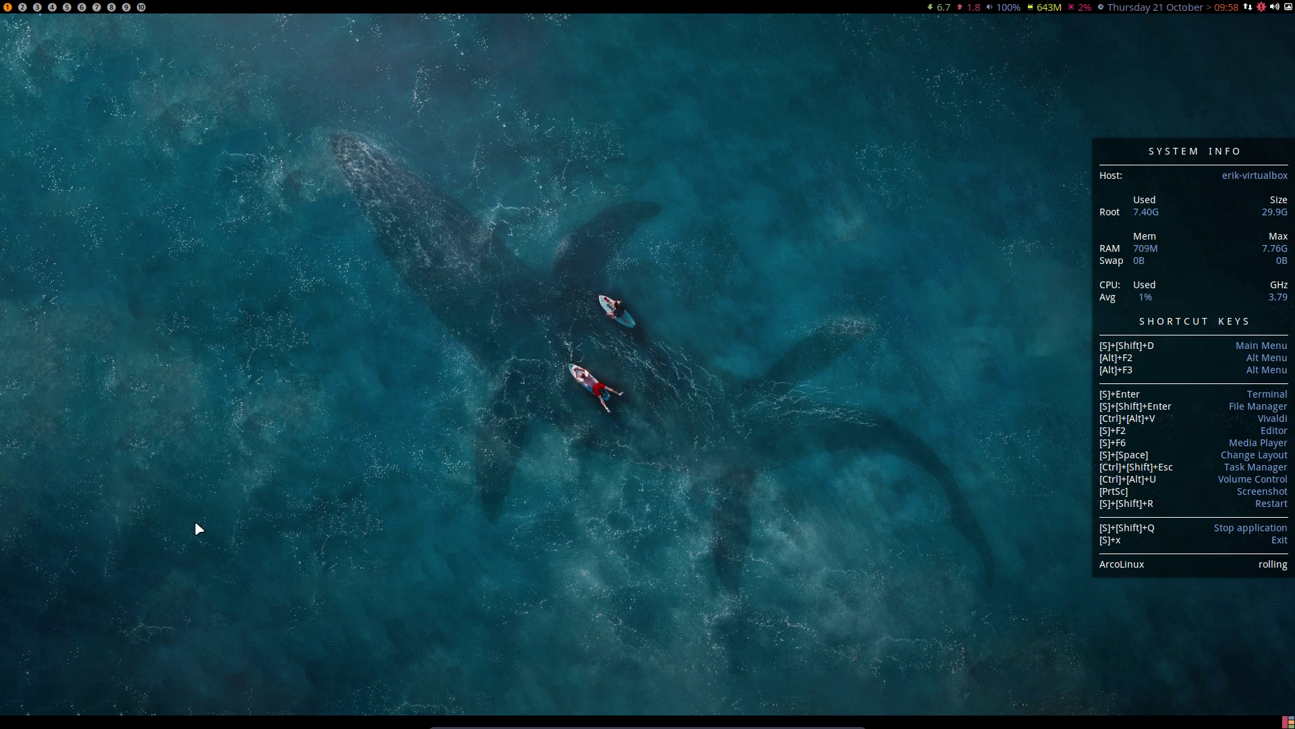
Step: Reopen Task Manager, filter by 'lat', kill latte-dock (PID 9688), and close it
{"action": "key", "text": "ctrl+shift+Escape"}
{"action": "type", "text": "lat"}
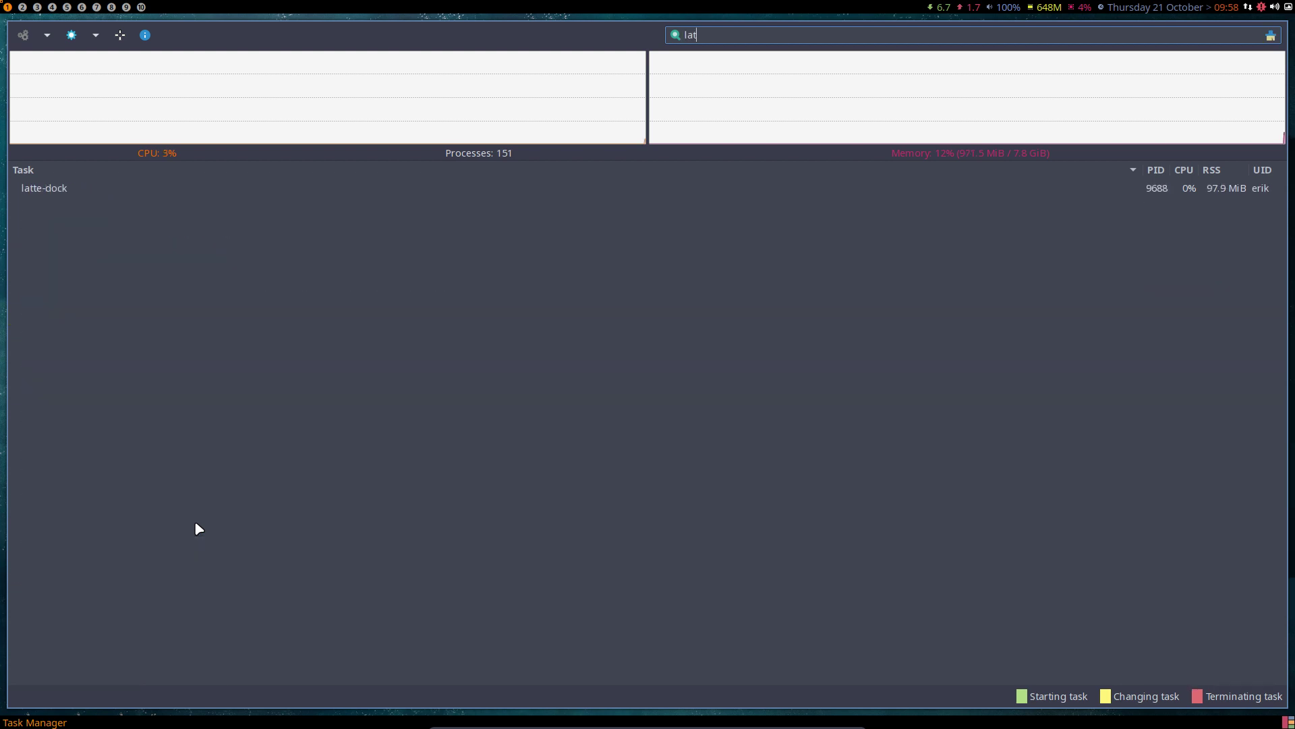
{"action": "left_click", "coordinate": [66, 193]}
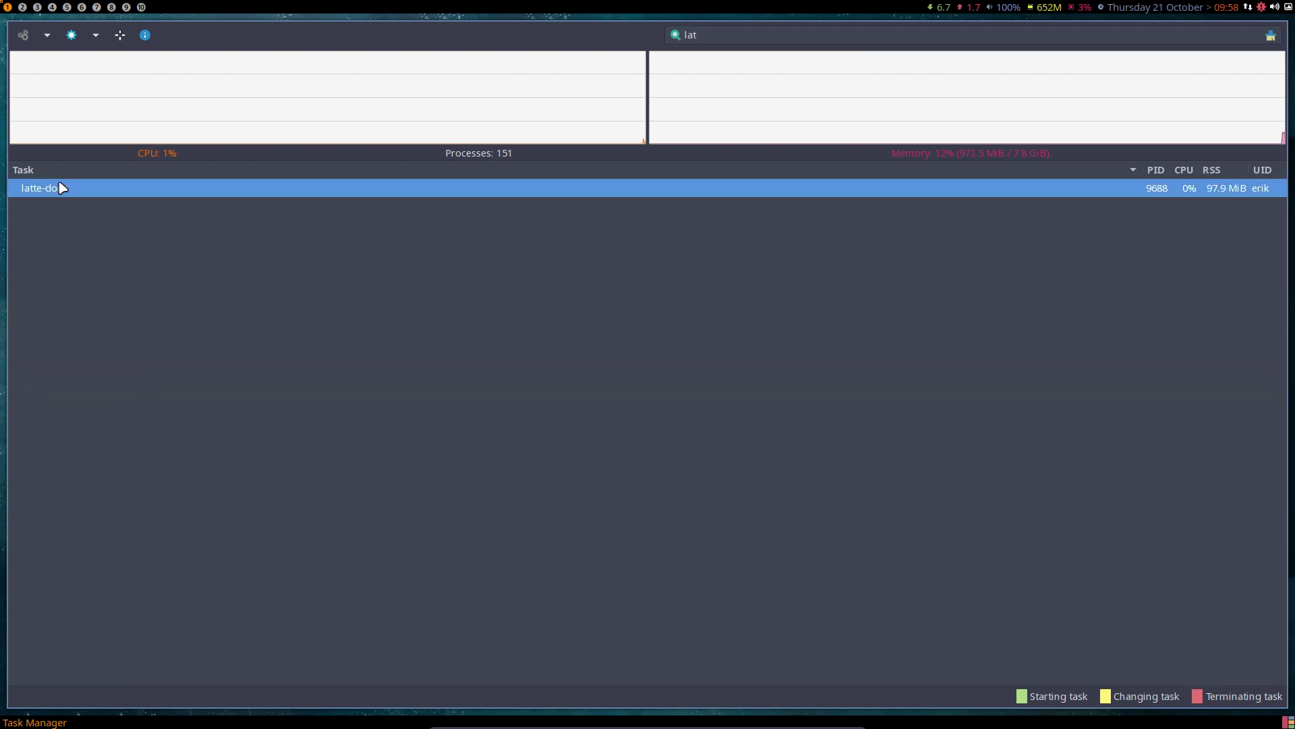
{"action": "right_click", "coordinate": [62, 186]}
{"action": "left_click", "coordinate": [112, 234]}
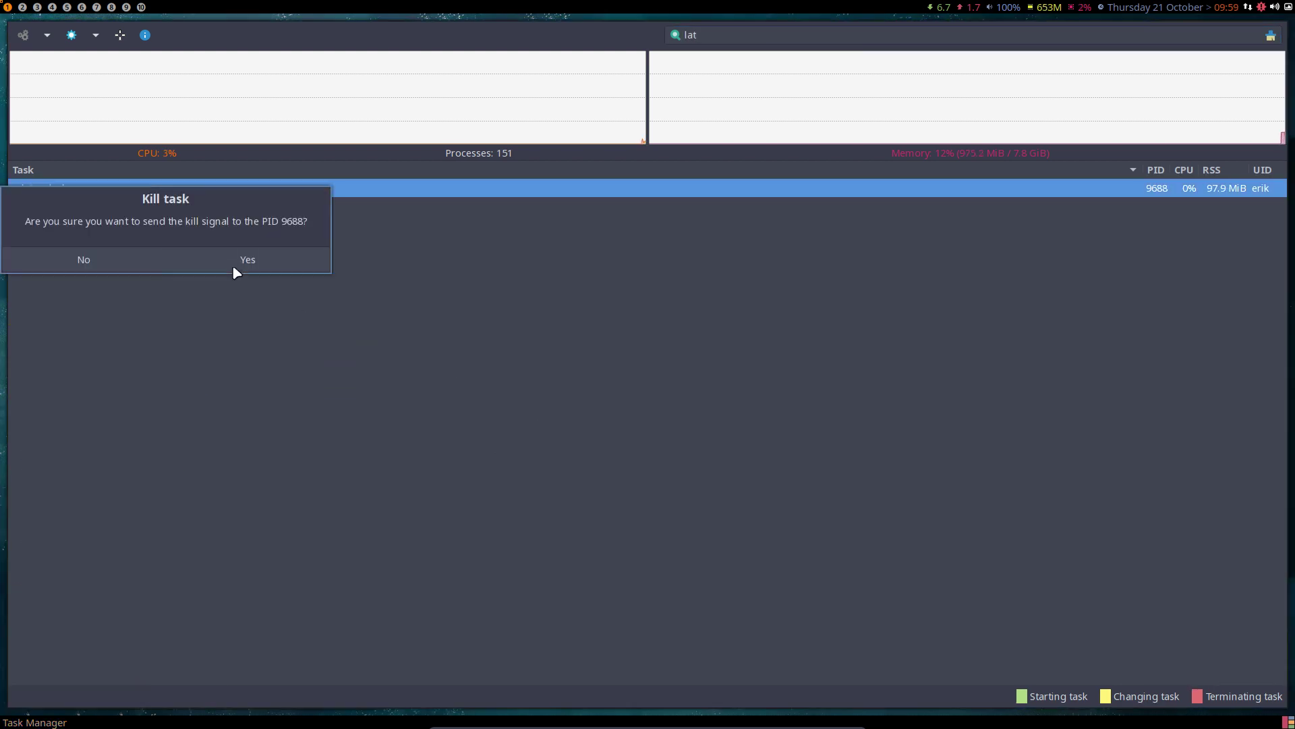
{"action": "left_click", "coordinate": [236, 265]}
{"action": "key", "text": "super+shift+q"}
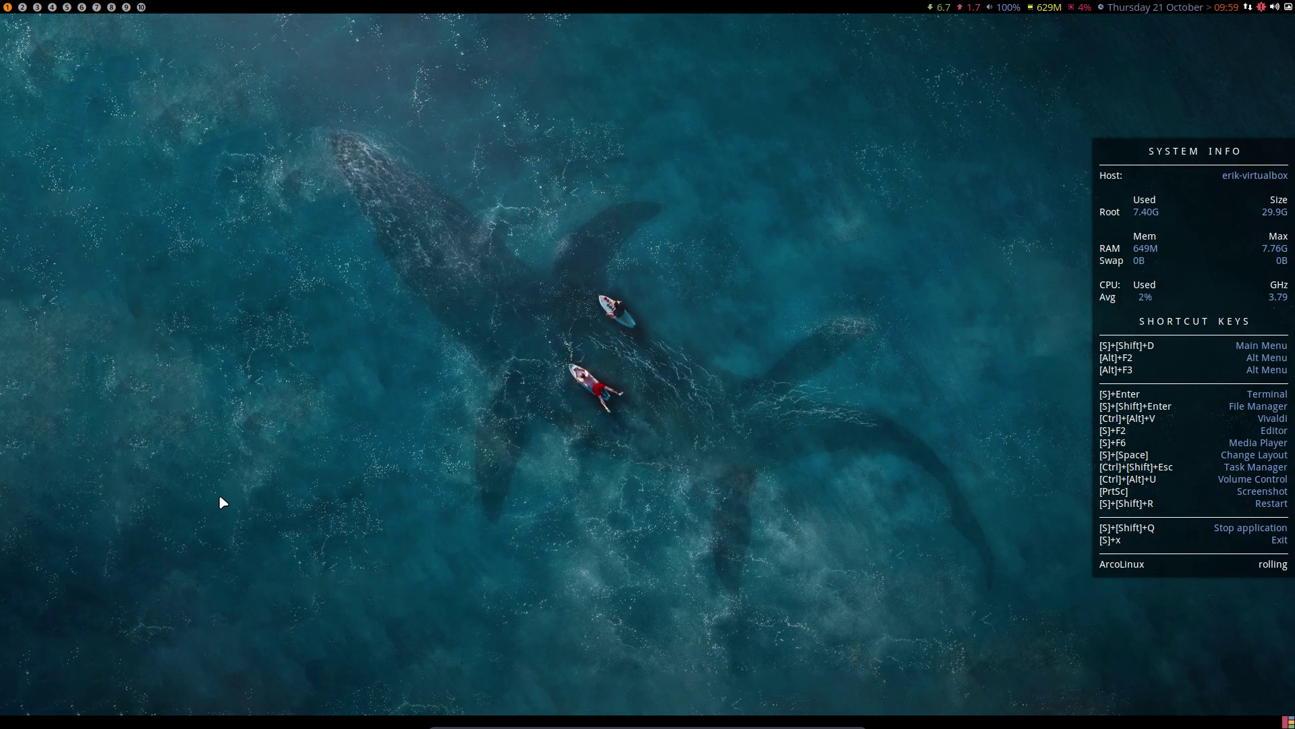
Step: Relaunch latte-dock from a new terminal, then switch to the empty workspace 2
{"action": "key", "text": "super+Return"}
{"action": "type", "text": "latte"}
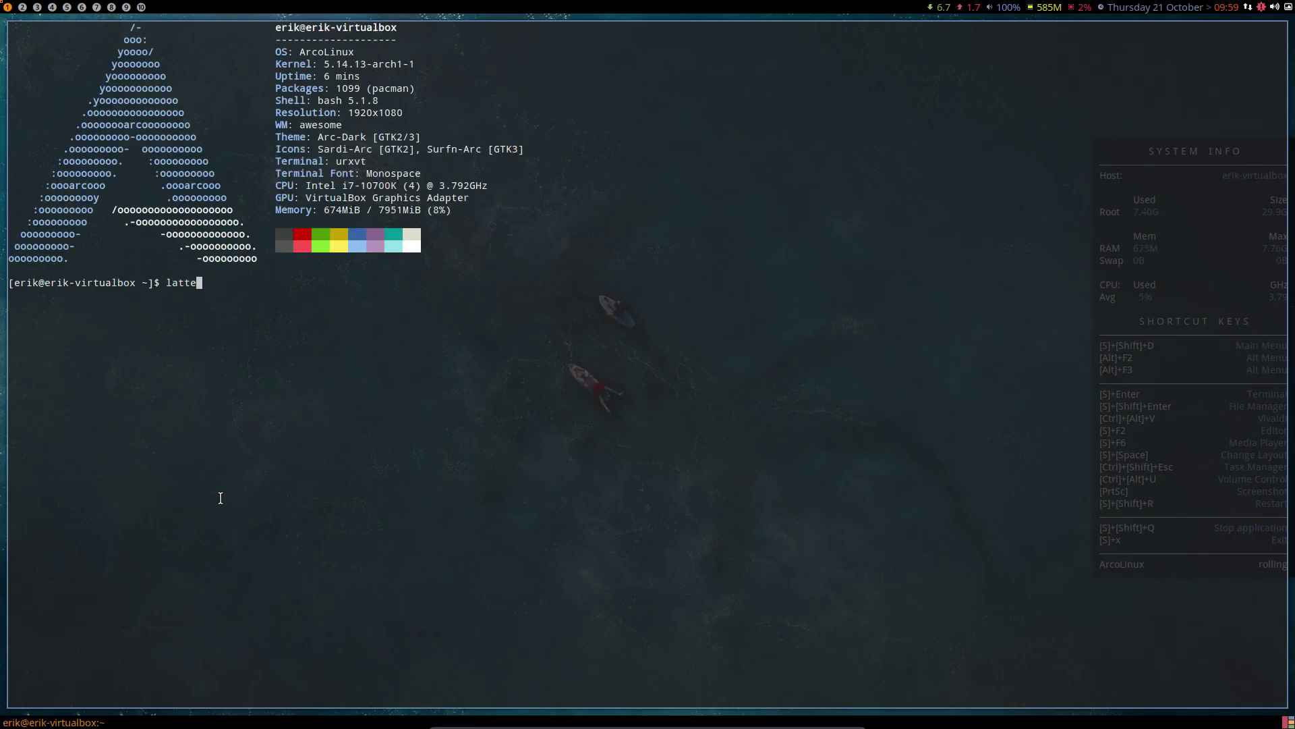
{"action": "key", "text": "Tab"}
{"action": "key", "text": "Return"}
{"action": "left_click", "coordinate": [23, 7]}
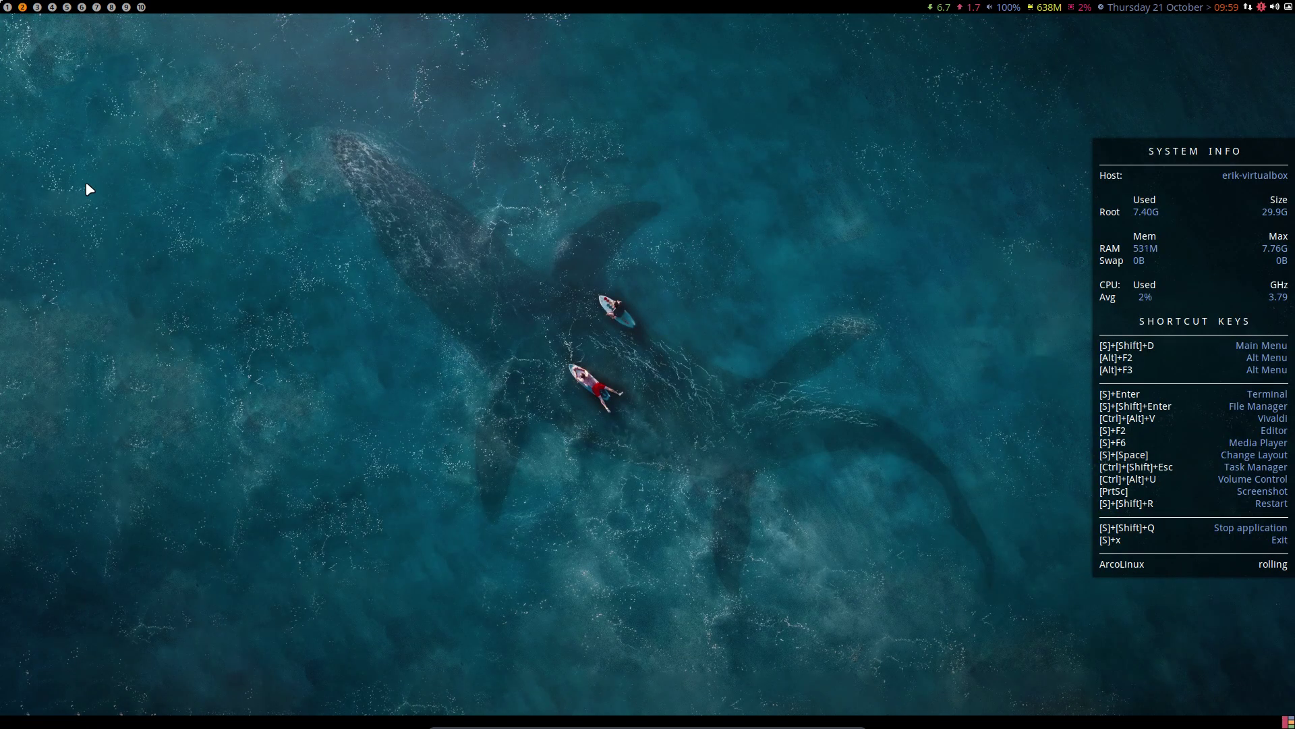
Step: Search Google for 'awesome latte-dock' in Firefox and dismiss the settings notice
{"action": "key", "text": "ctrl+alt+f"}
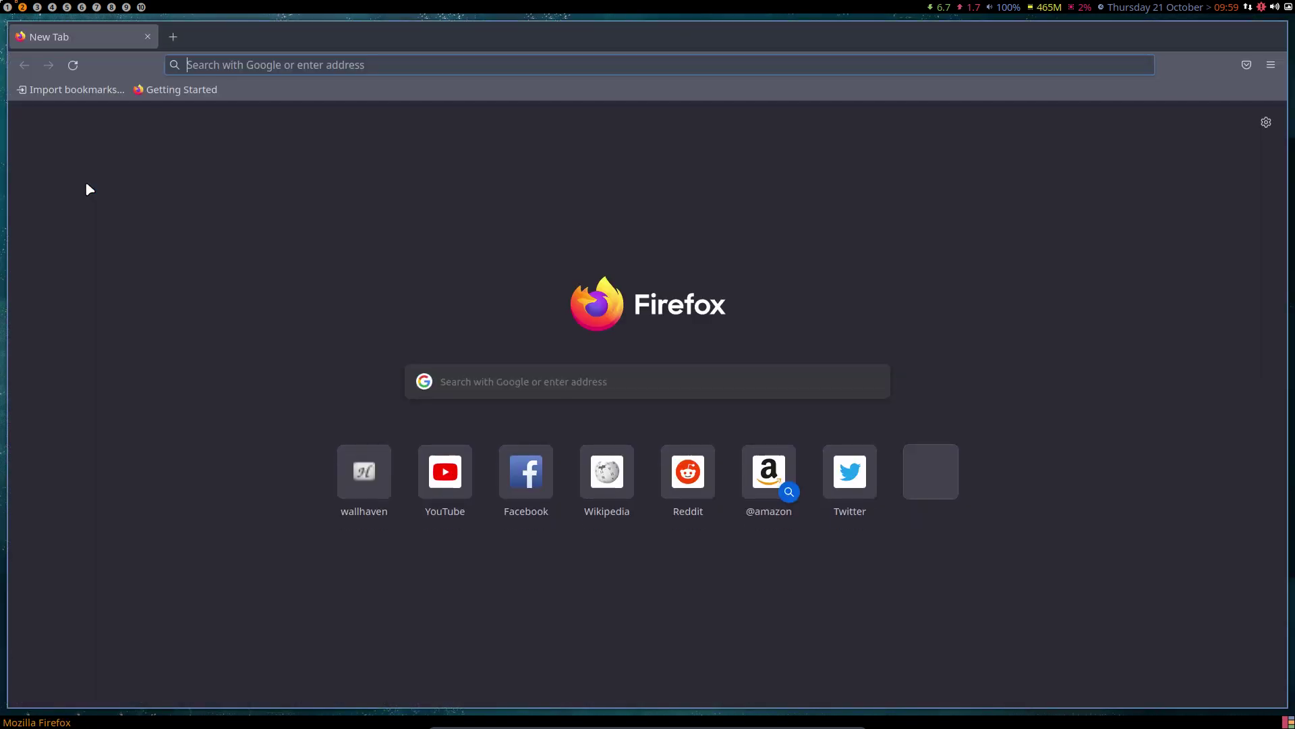
{"action": "type", "text": "aweso"}
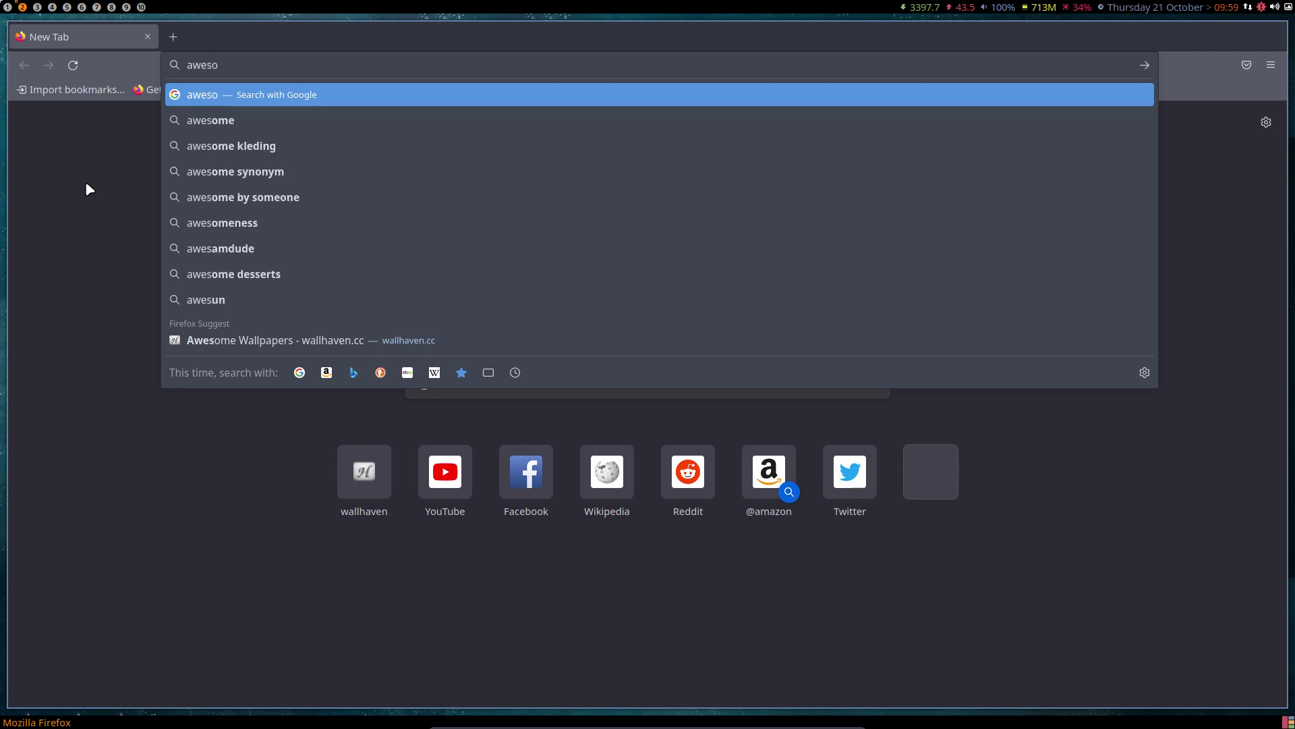
{"action": "type", "text": "me latte"}
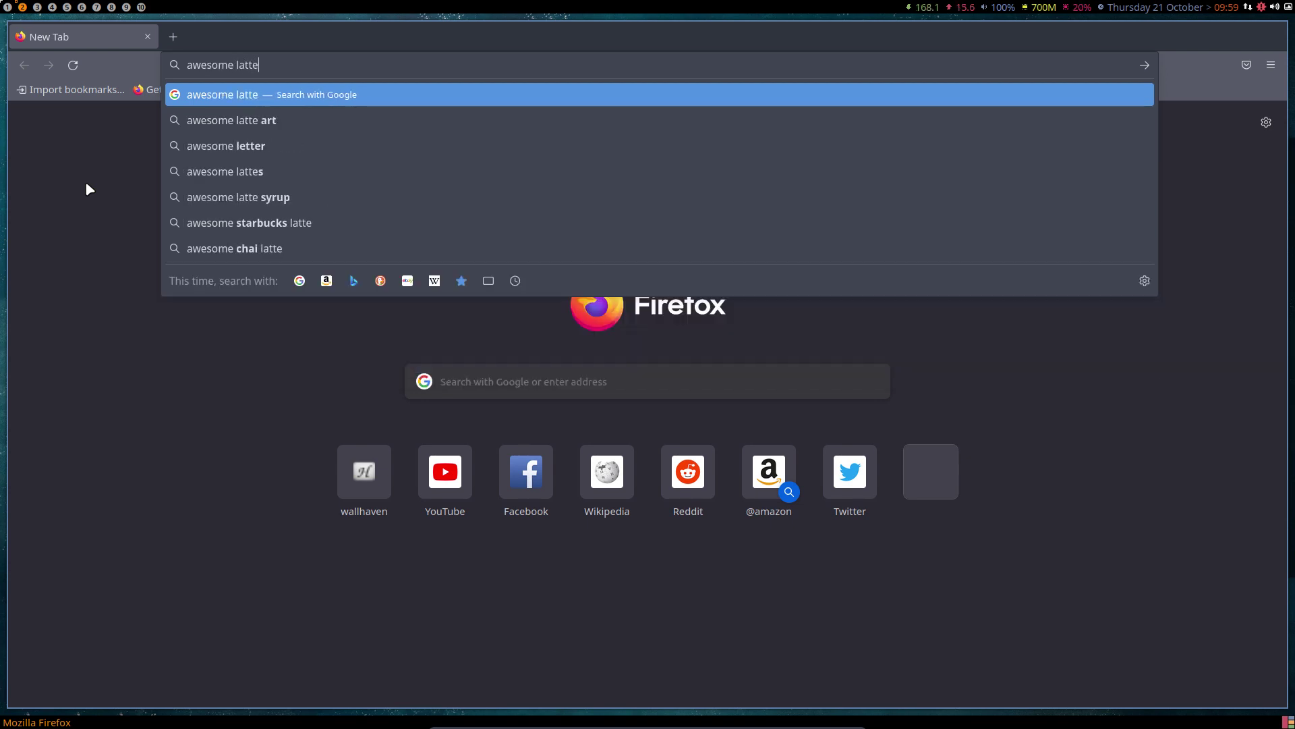
{"action": "type", "text": "-dock"}
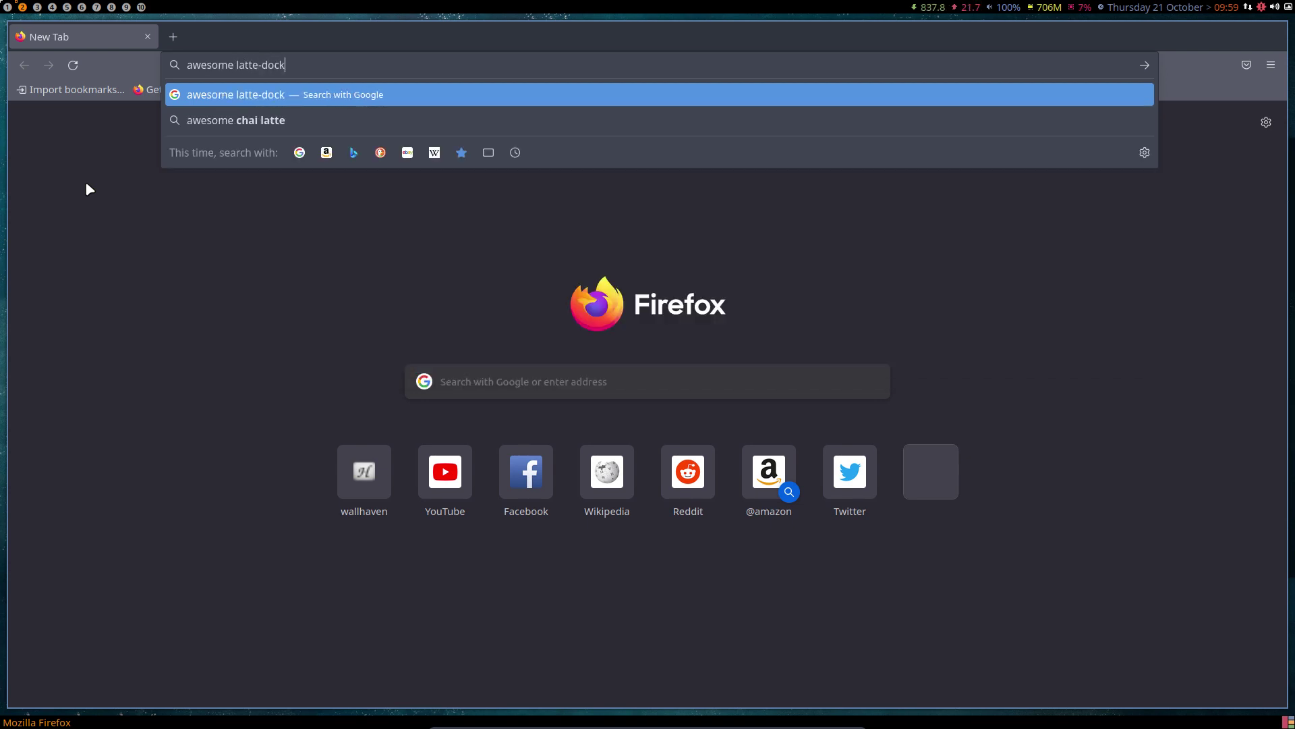
{"action": "key", "text": "Return"}
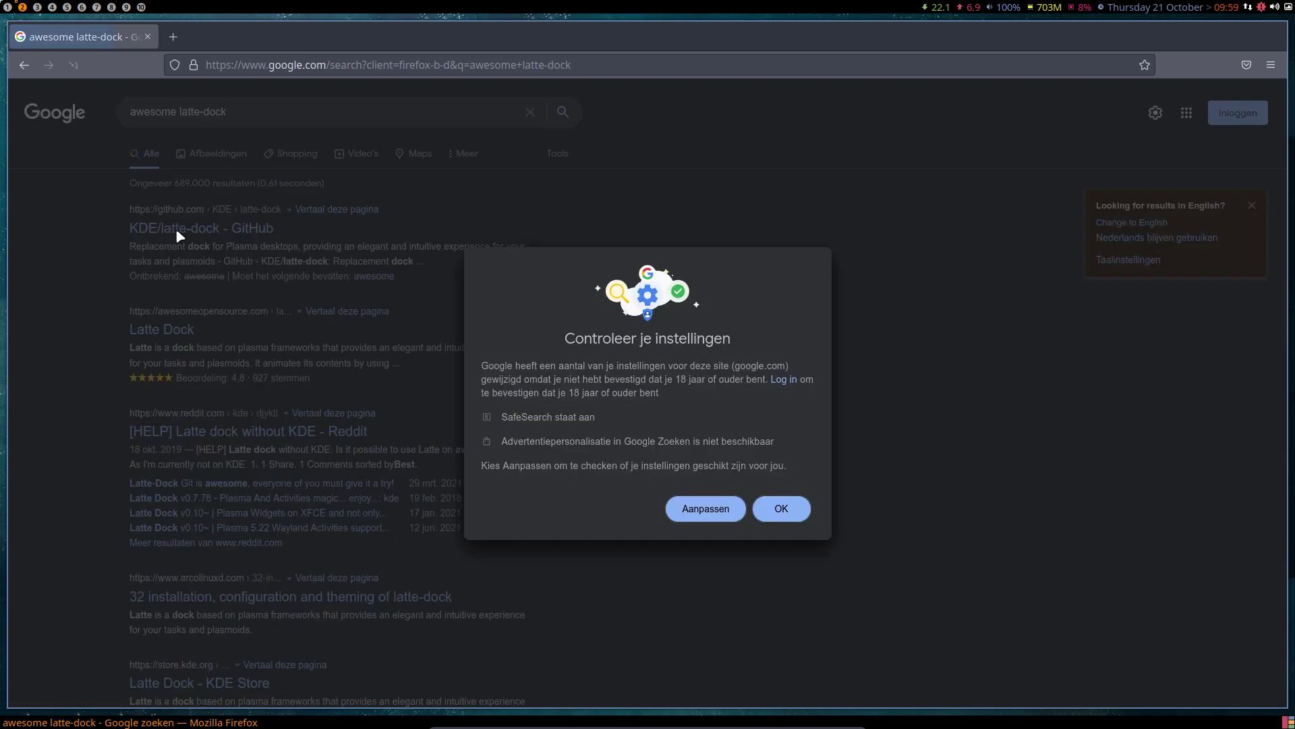
{"action": "left_click", "coordinate": [780, 509]}
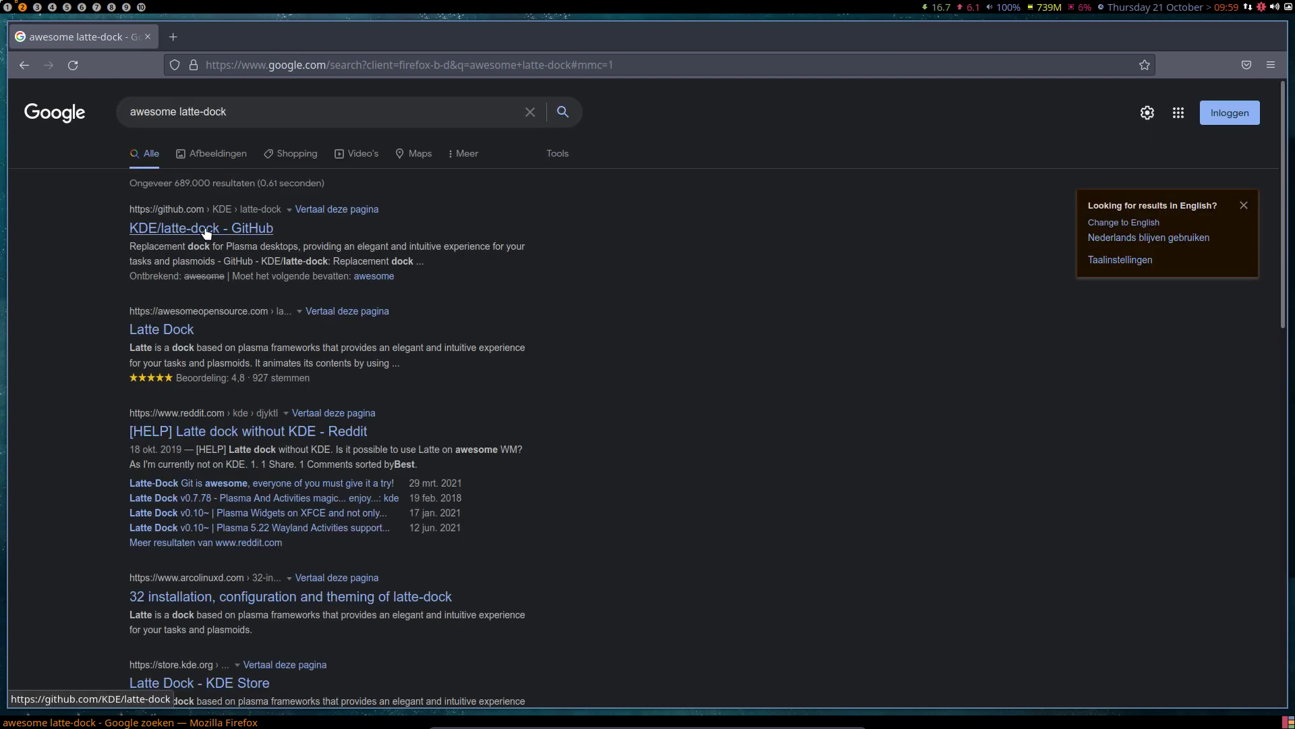
Step: Check the Latte Dock result, then go back and open the Reddit thread '[HELP] Latte dock without KDE'
{"action": "left_click_drag", "start_coordinate": [277, 233], "coordinate": [125, 231]}
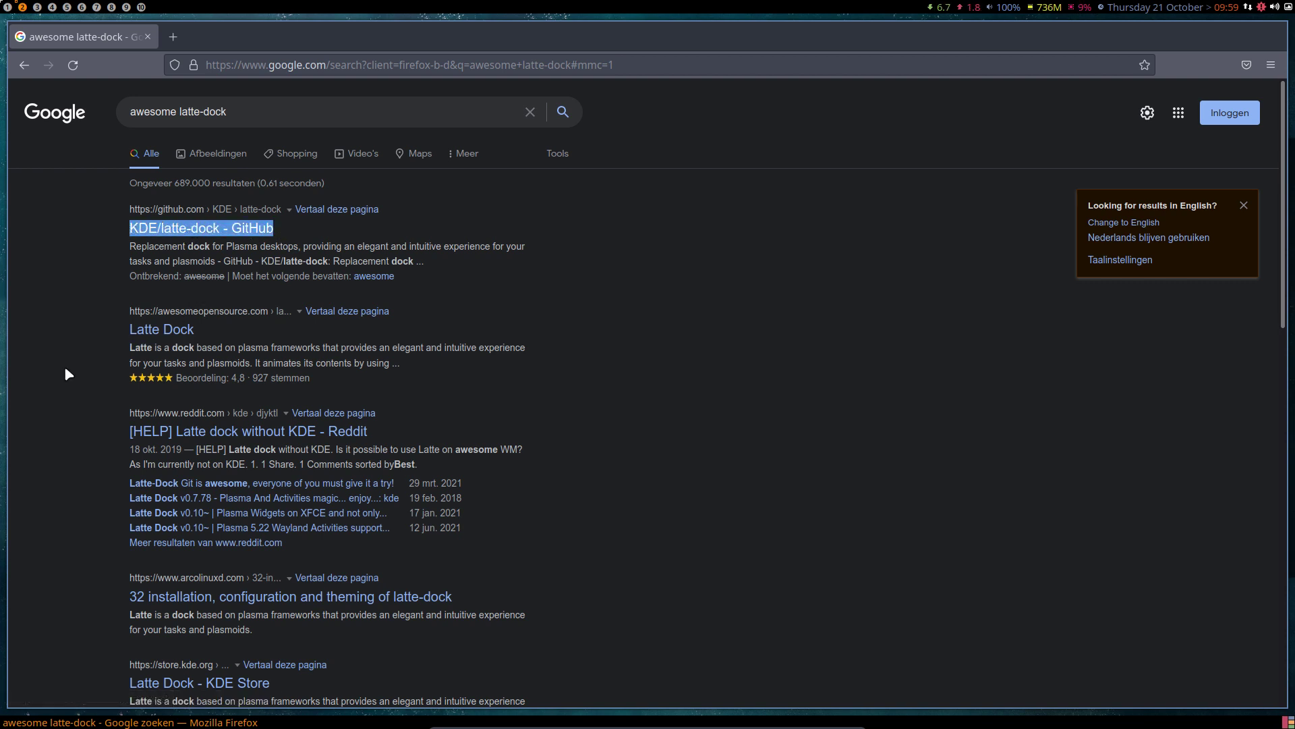
{"action": "left_click", "coordinate": [157, 333]}
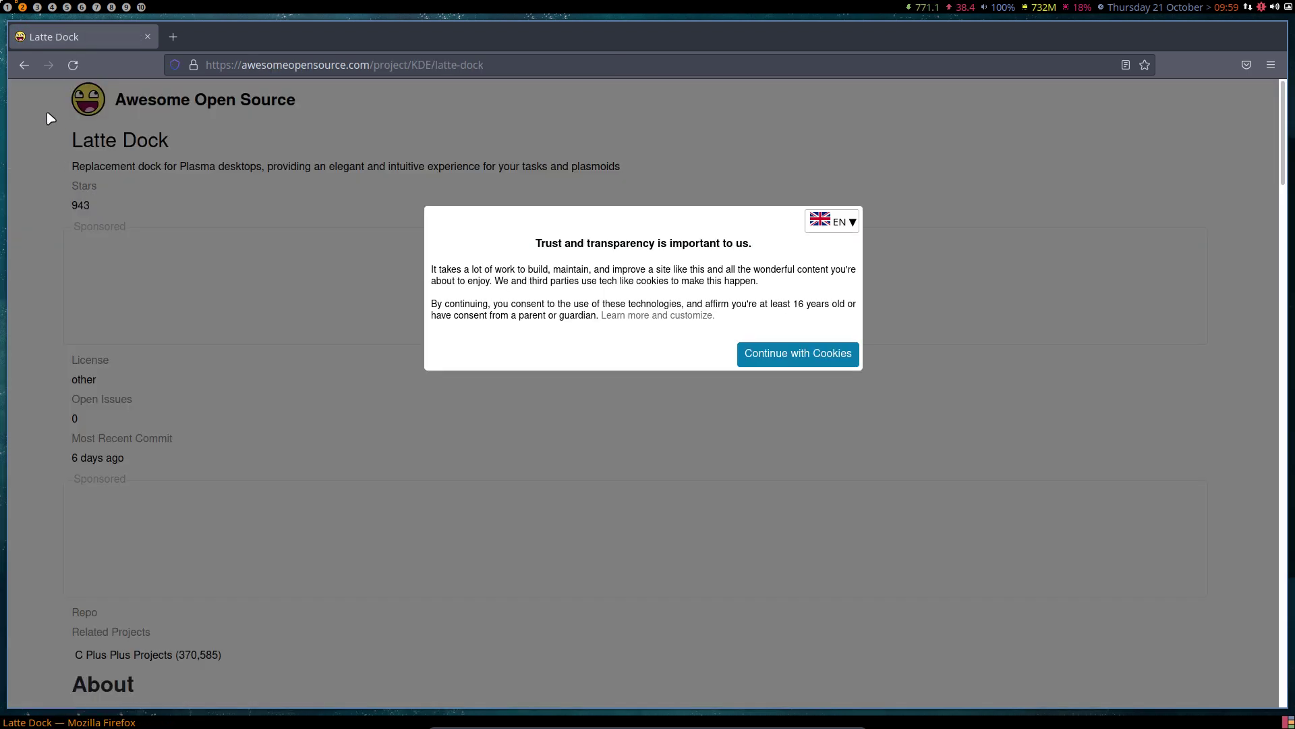
{"action": "left_click", "coordinate": [24, 65]}
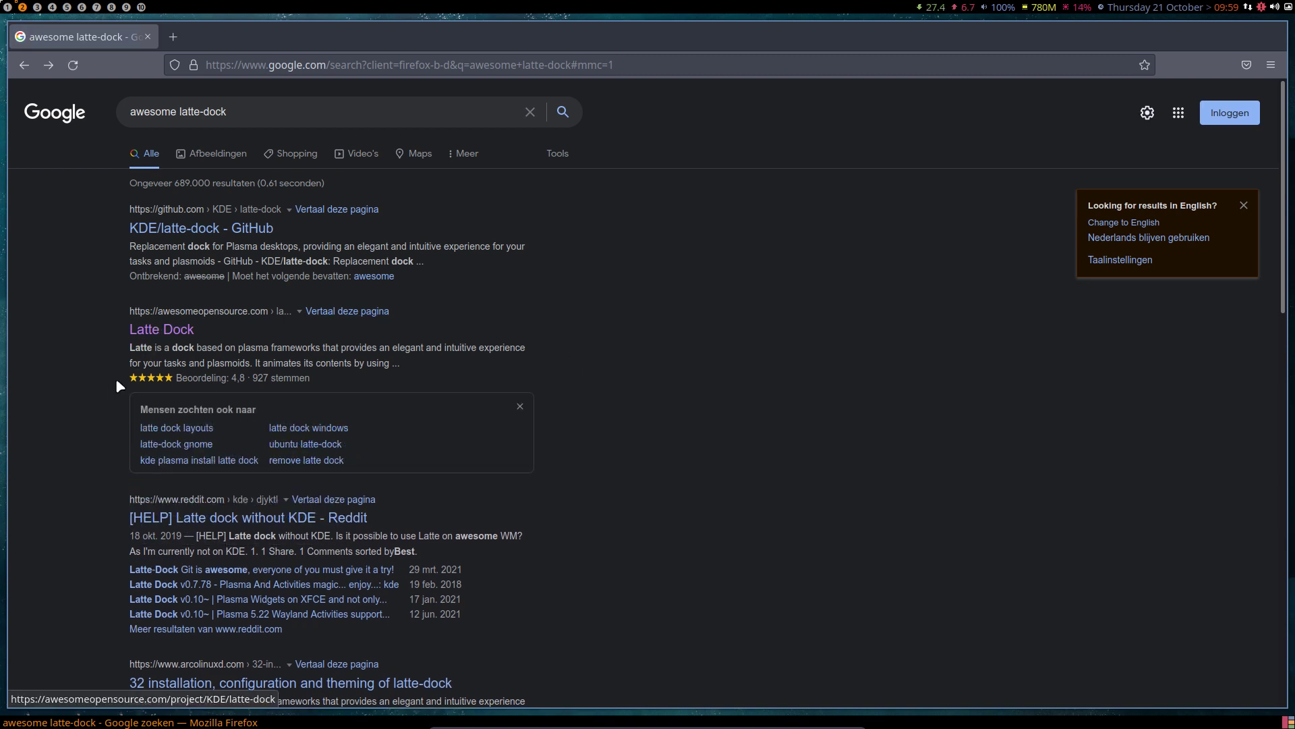
{"action": "scroll", "coordinate": [105, 389], "scroll_direction": "down", "scroll_amount": 4}
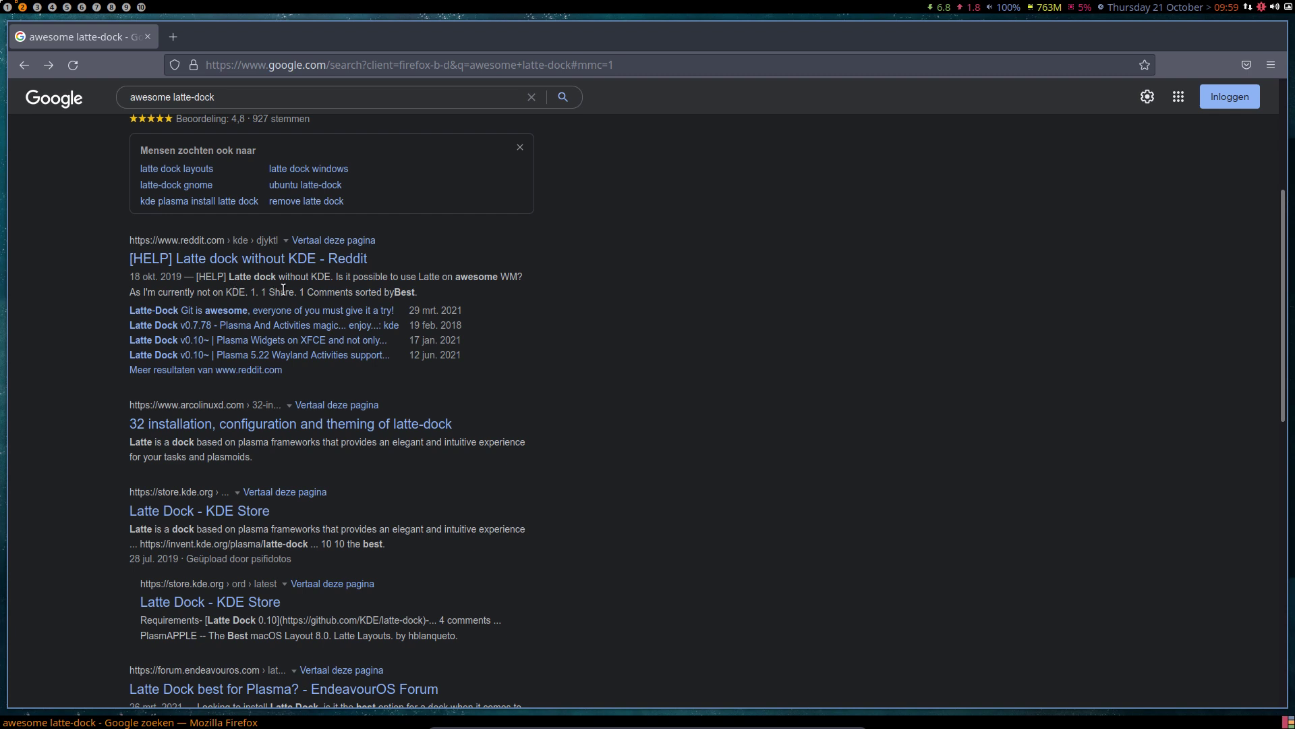
{"action": "double_click", "coordinate": [508, 277]}
{"action": "double_click", "coordinate": [476, 277]}
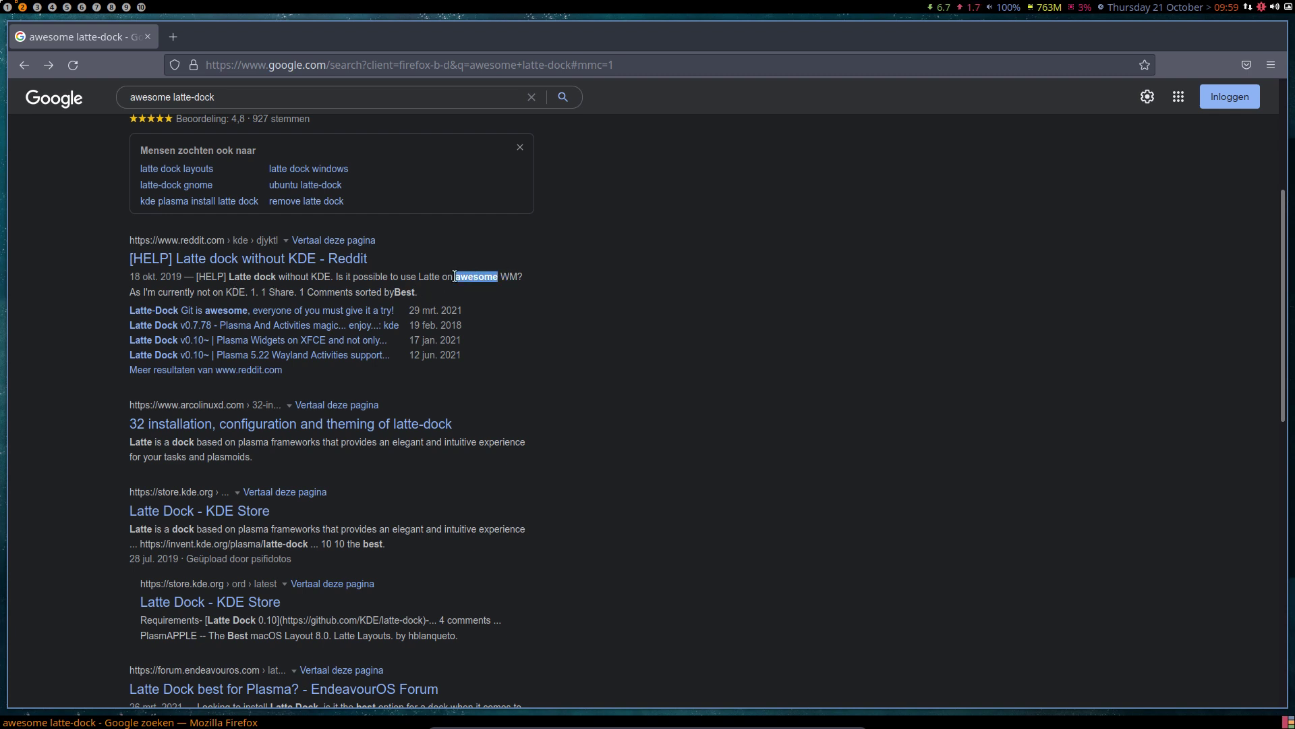
{"action": "left_click", "coordinate": [336, 259]}
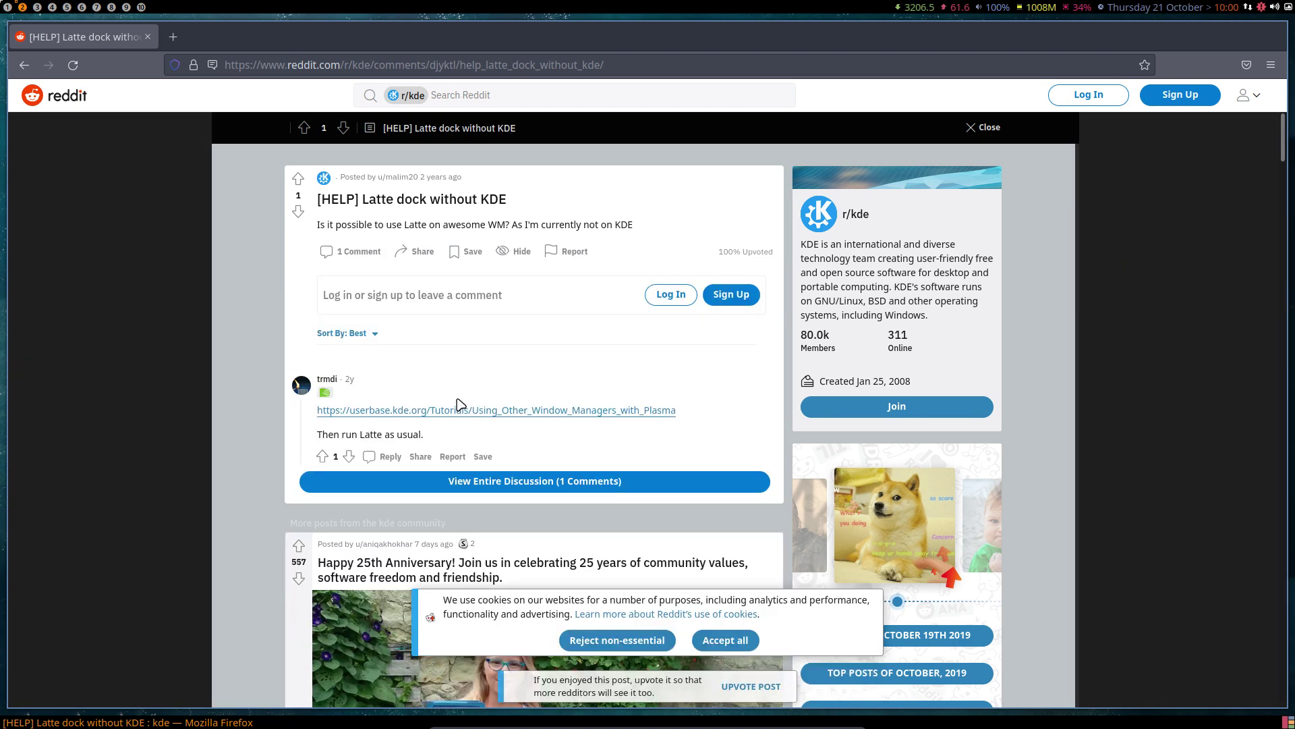
{"action": "scroll", "coordinate": [535, 410], "scroll_direction": "down", "scroll_amount": 3}
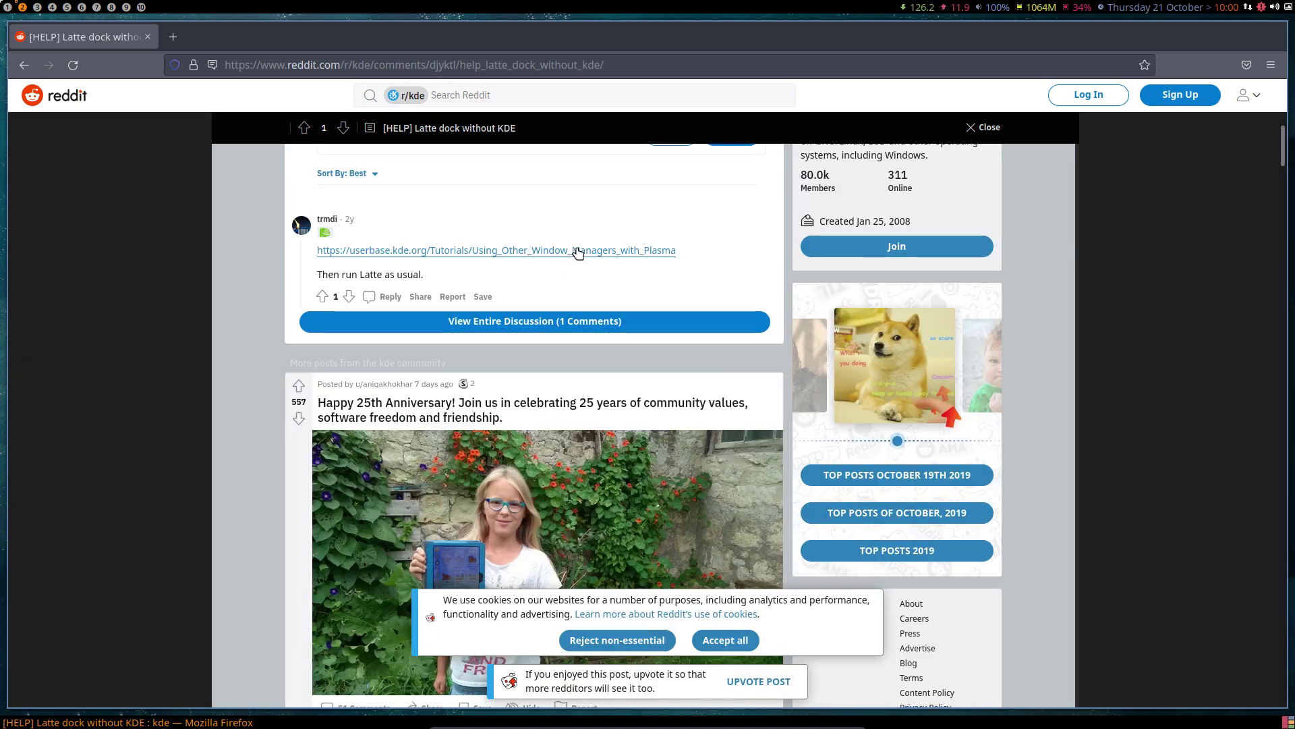
{"action": "left_click", "coordinate": [575, 250]}
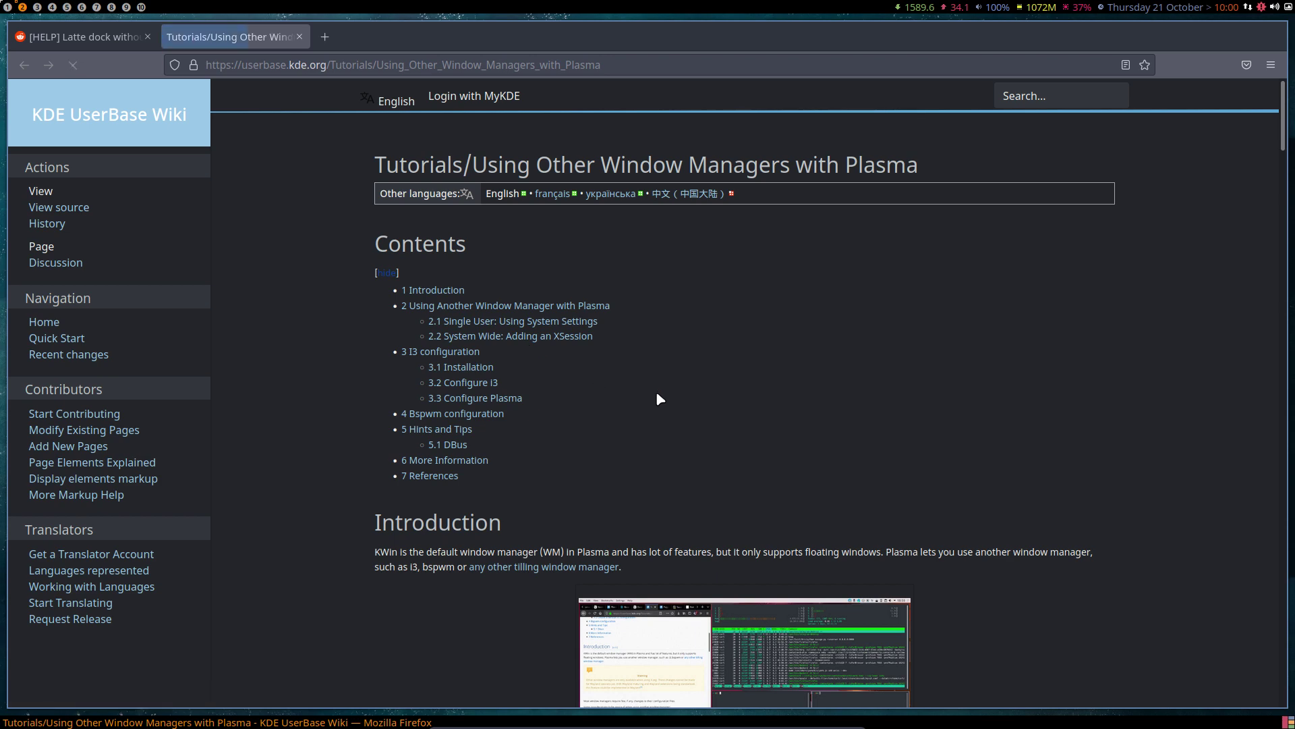
{"action": "scroll", "coordinate": [842, 397], "scroll_direction": "down", "scroll_amount": 3}
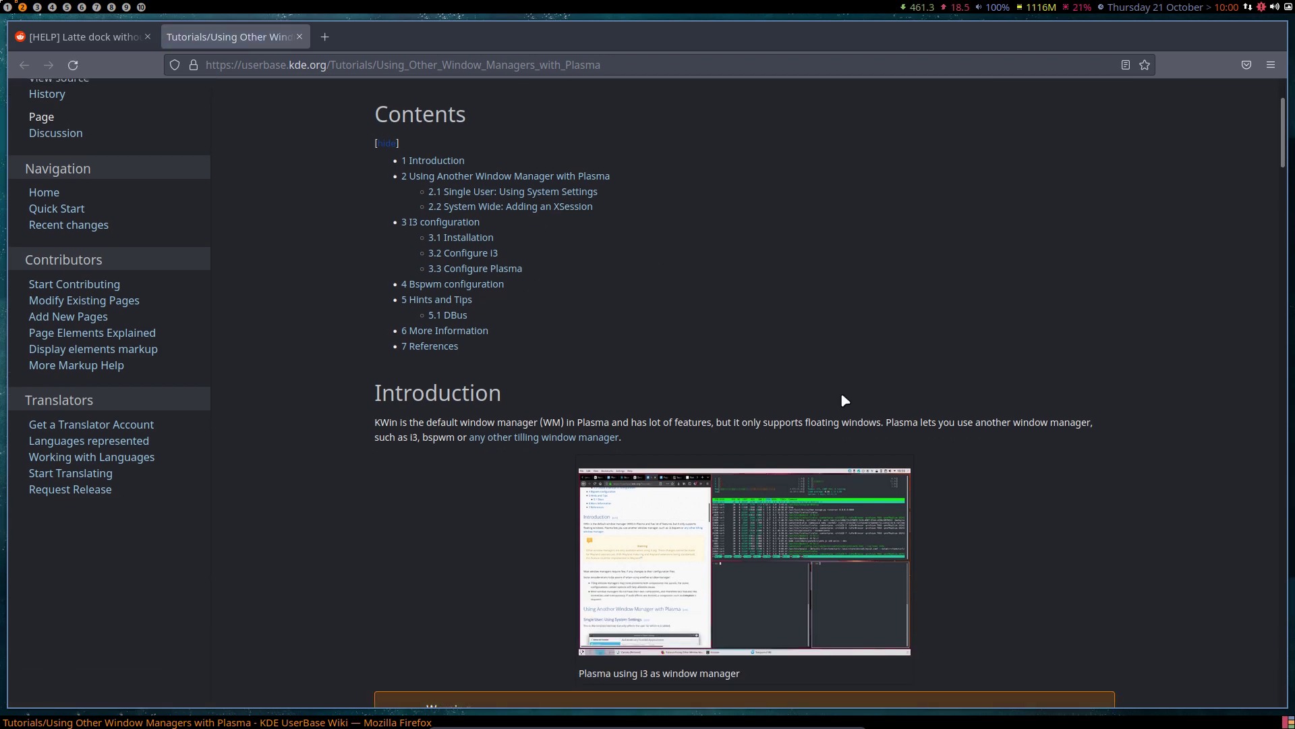
{"action": "scroll", "coordinate": [843, 399], "scroll_direction": "down", "scroll_amount": 9}
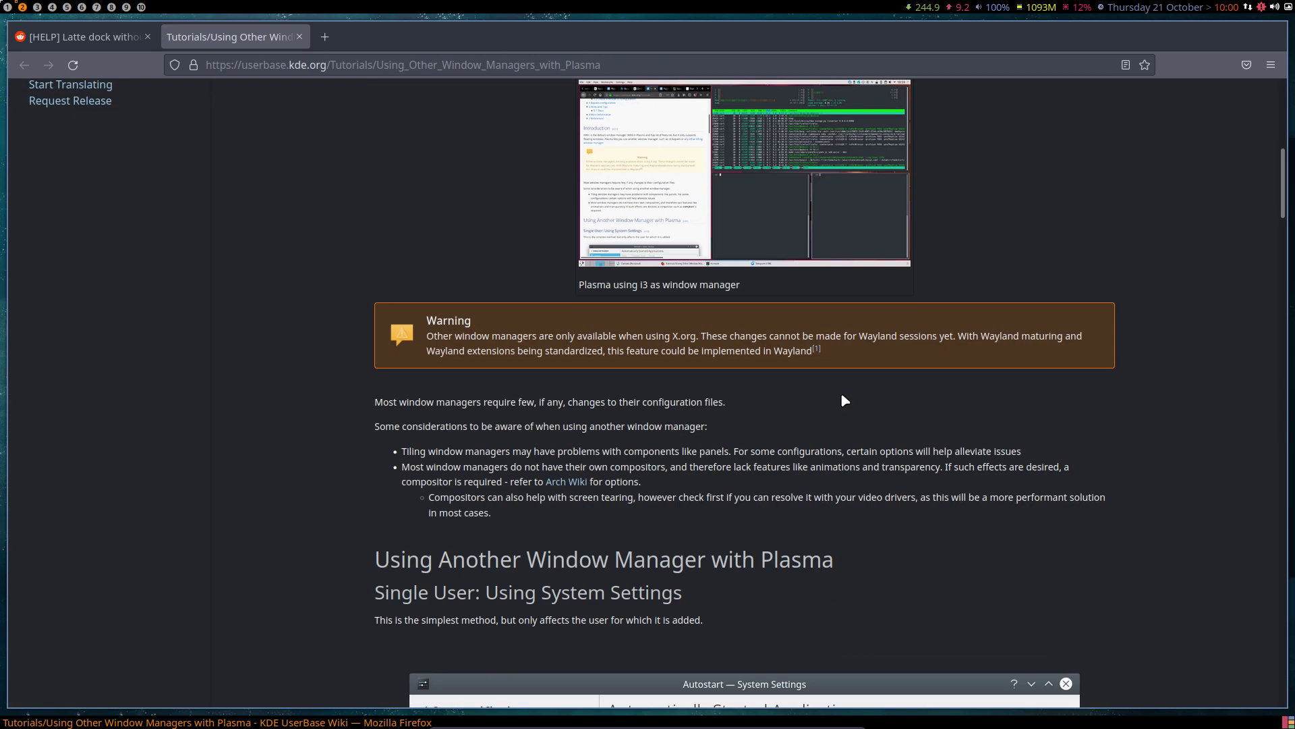
{"action": "scroll", "coordinate": [840, 392], "scroll_direction": "up", "scroll_amount": 12}
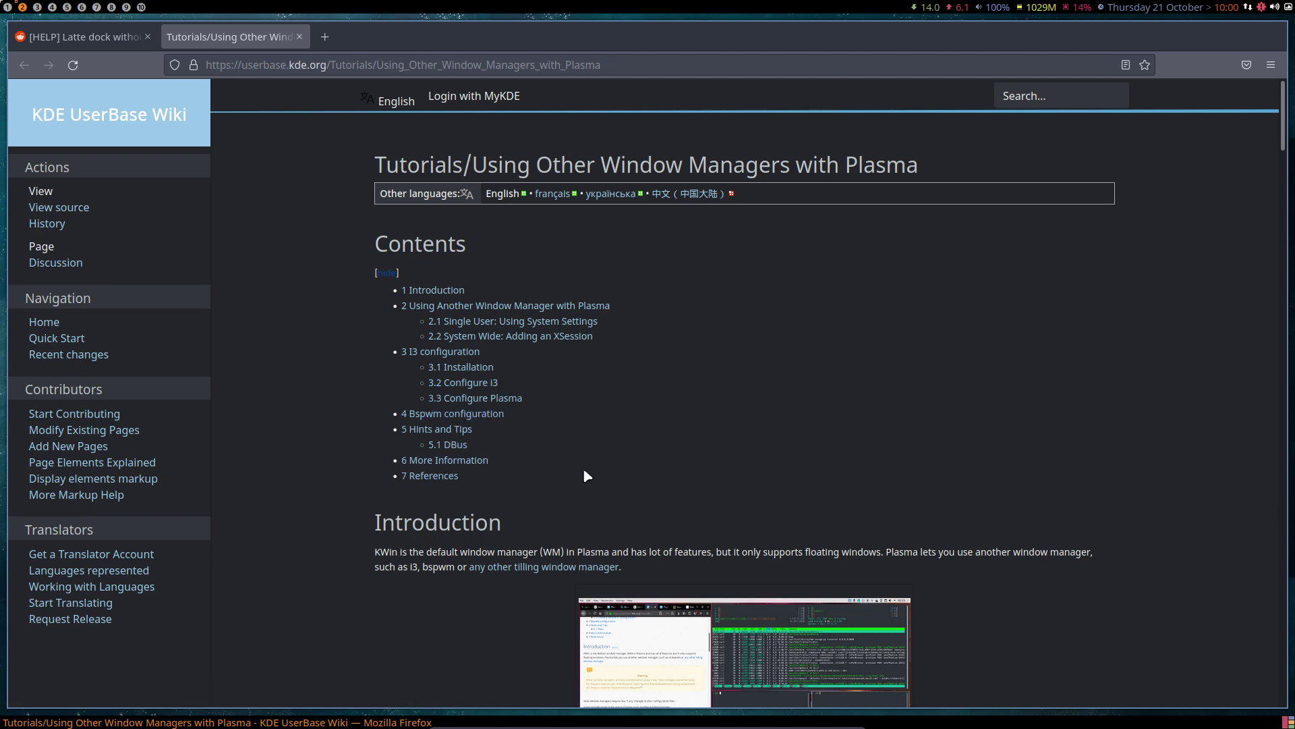
{"action": "scroll", "coordinate": [583, 467], "scroll_direction": "down", "scroll_amount": 15}
{"action": "scroll", "coordinate": [321, 454], "scroll_direction": "down", "scroll_amount": 4}
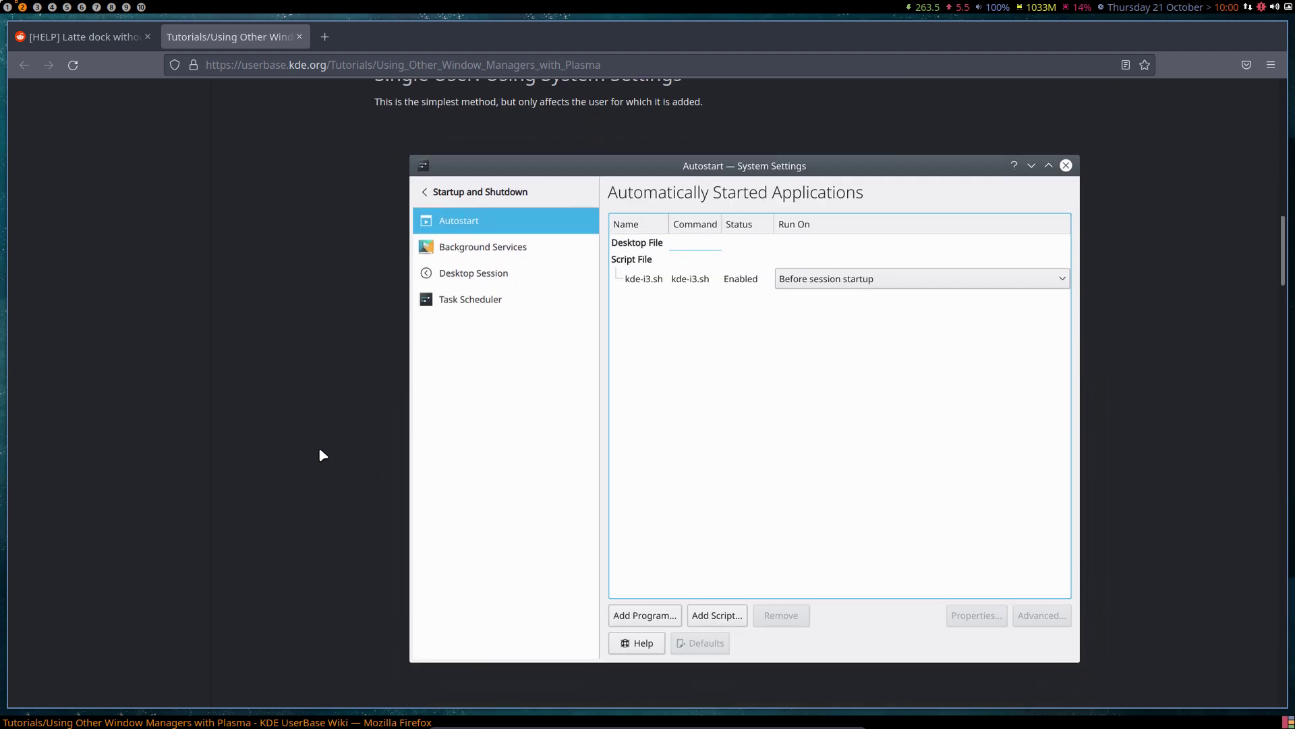
{"action": "scroll", "coordinate": [321, 454], "scroll_direction": "down", "scroll_amount": 8}
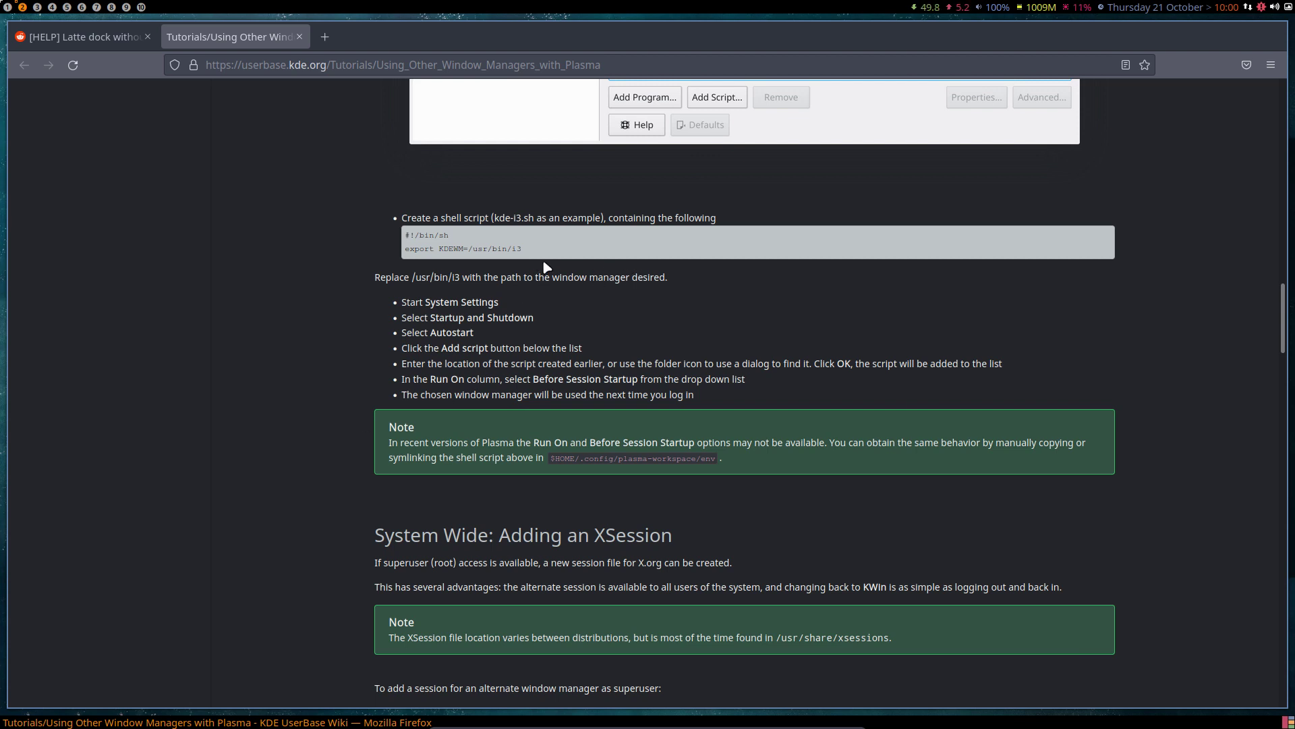
{"action": "left_click_drag", "start_coordinate": [531, 255], "coordinate": [396, 245]}
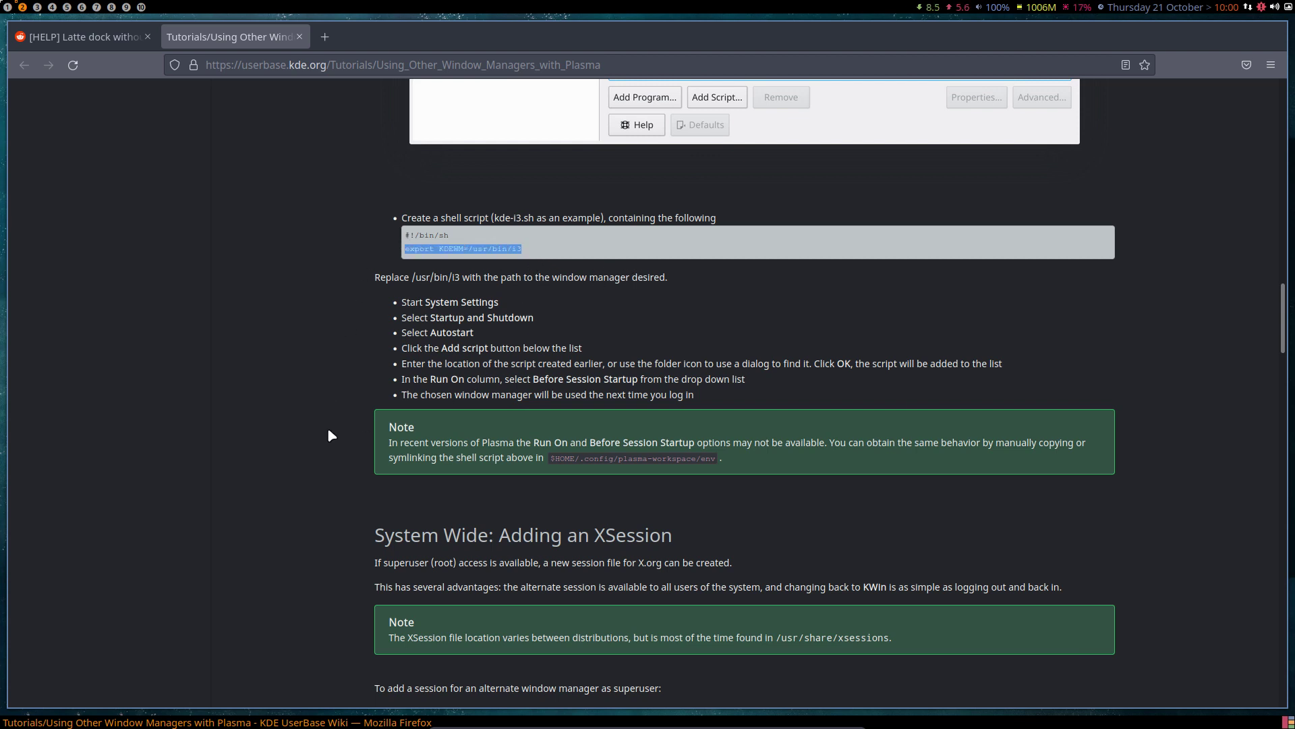
{"action": "scroll", "coordinate": [328, 430], "scroll_direction": "down", "scroll_amount": 5}
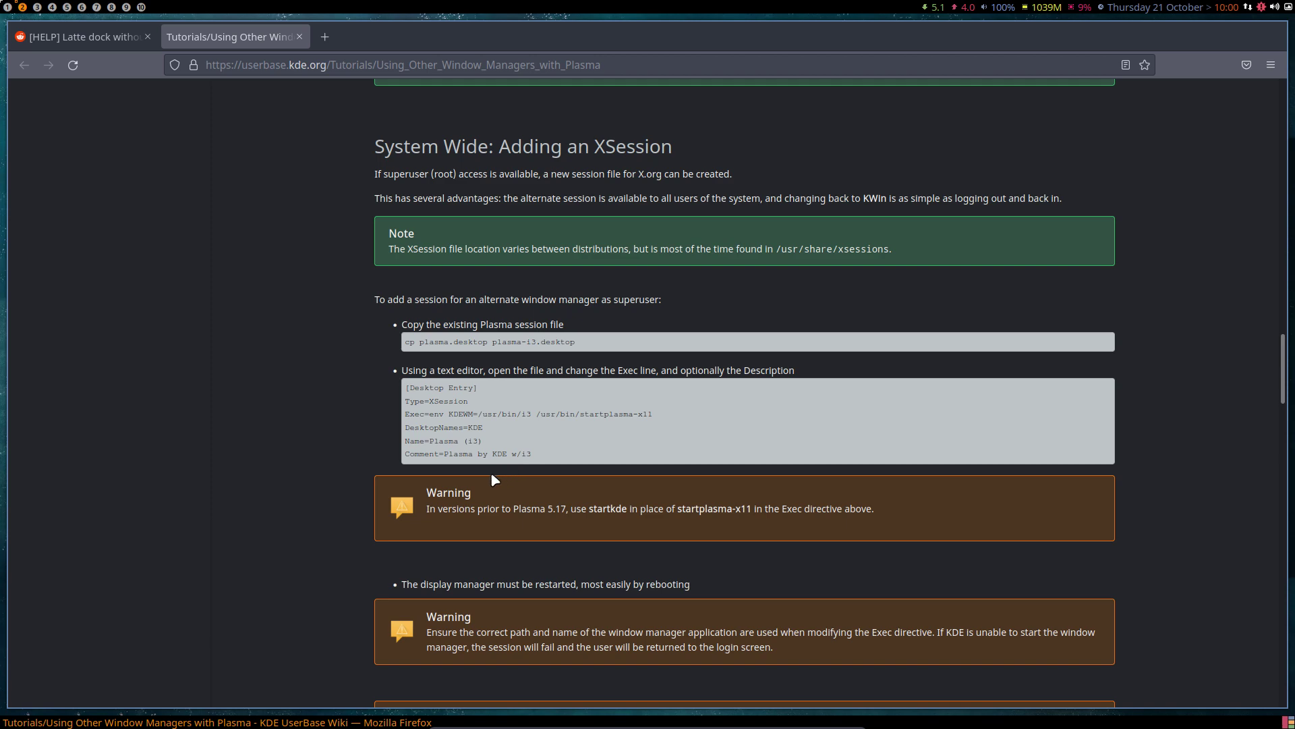
{"action": "scroll", "coordinate": [355, 540], "scroll_direction": "down", "scroll_amount": 5}
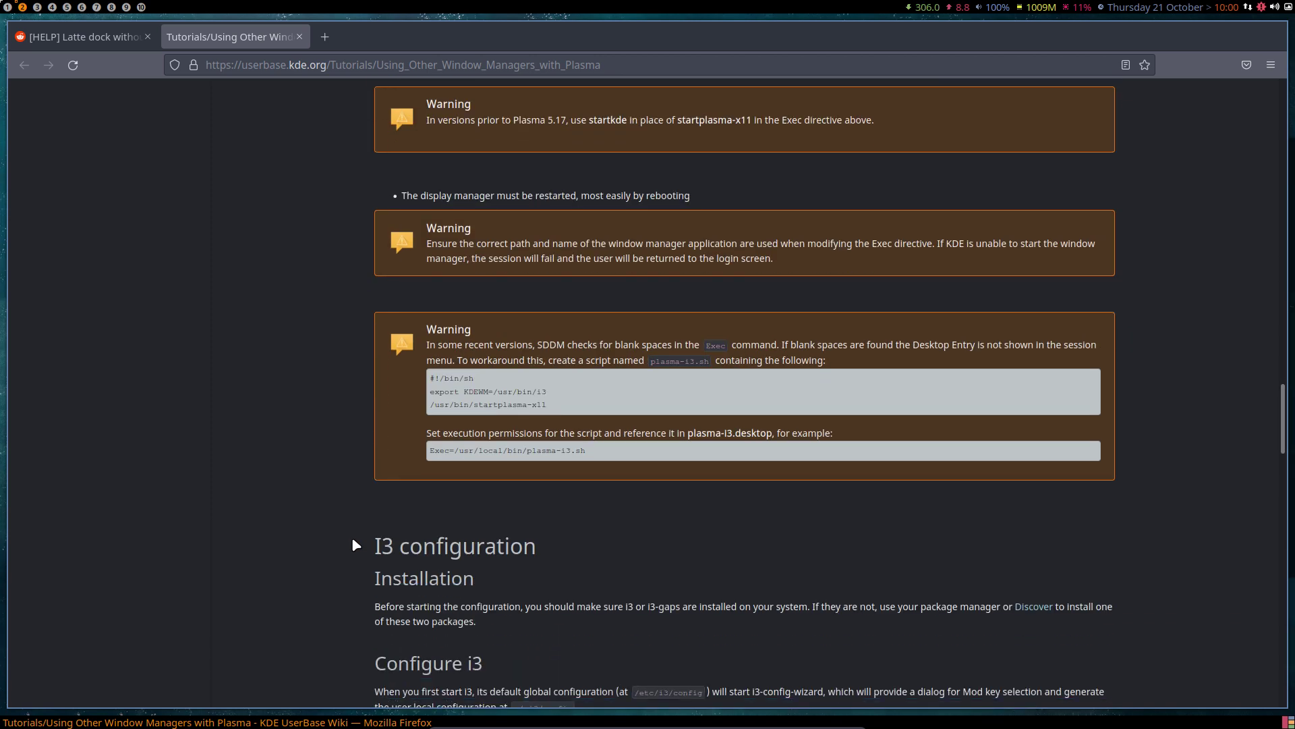
{"action": "scroll", "coordinate": [352, 540], "scroll_direction": "down", "scroll_amount": 4}
{"action": "scroll", "coordinate": [352, 540], "scroll_direction": "down", "scroll_amount": 5}
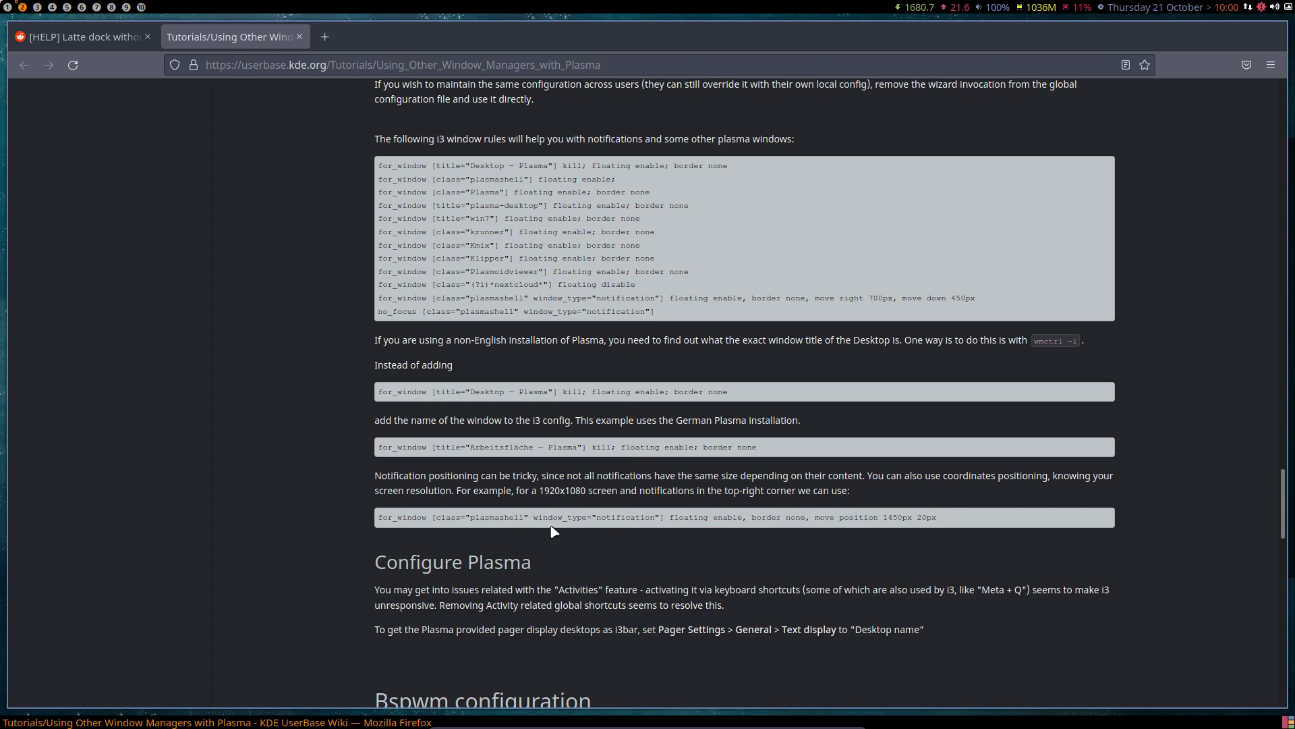
{"action": "scroll", "coordinate": [313, 548], "scroll_direction": "down", "scroll_amount": 4}
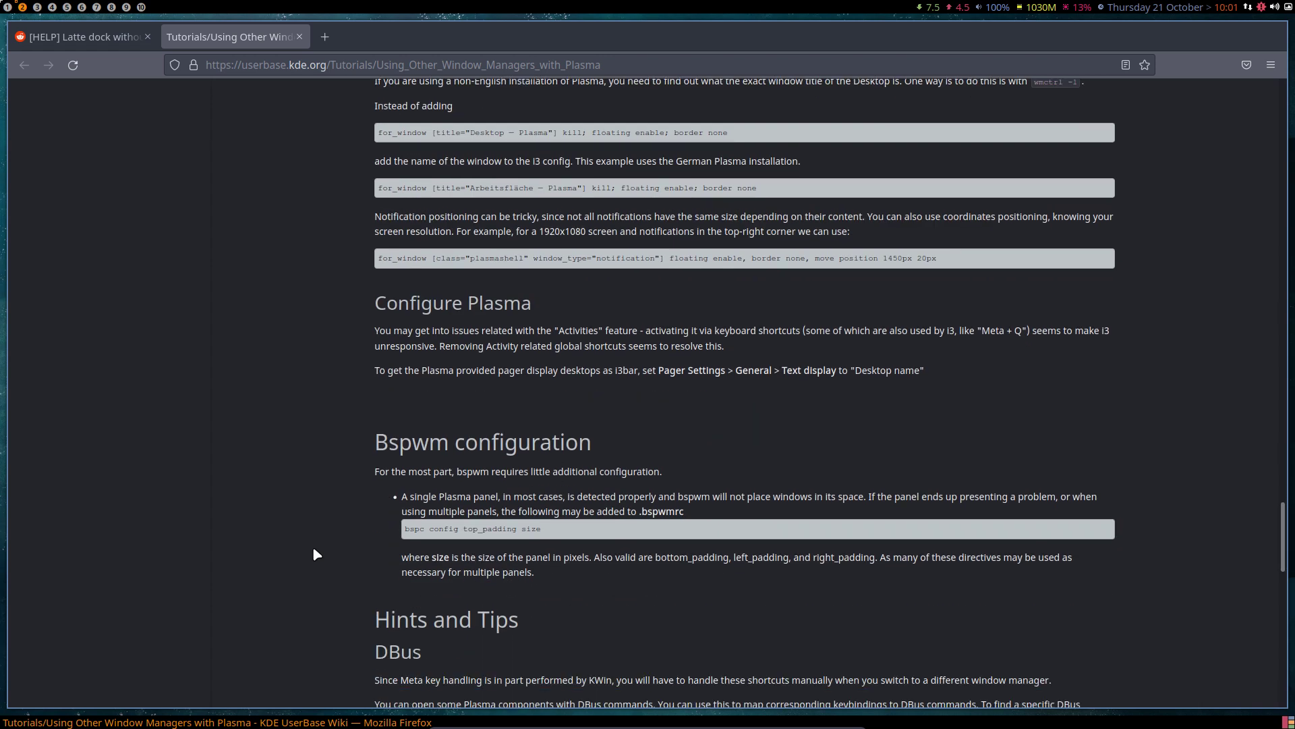
{"action": "scroll", "coordinate": [313, 547], "scroll_direction": "down", "scroll_amount": 2}
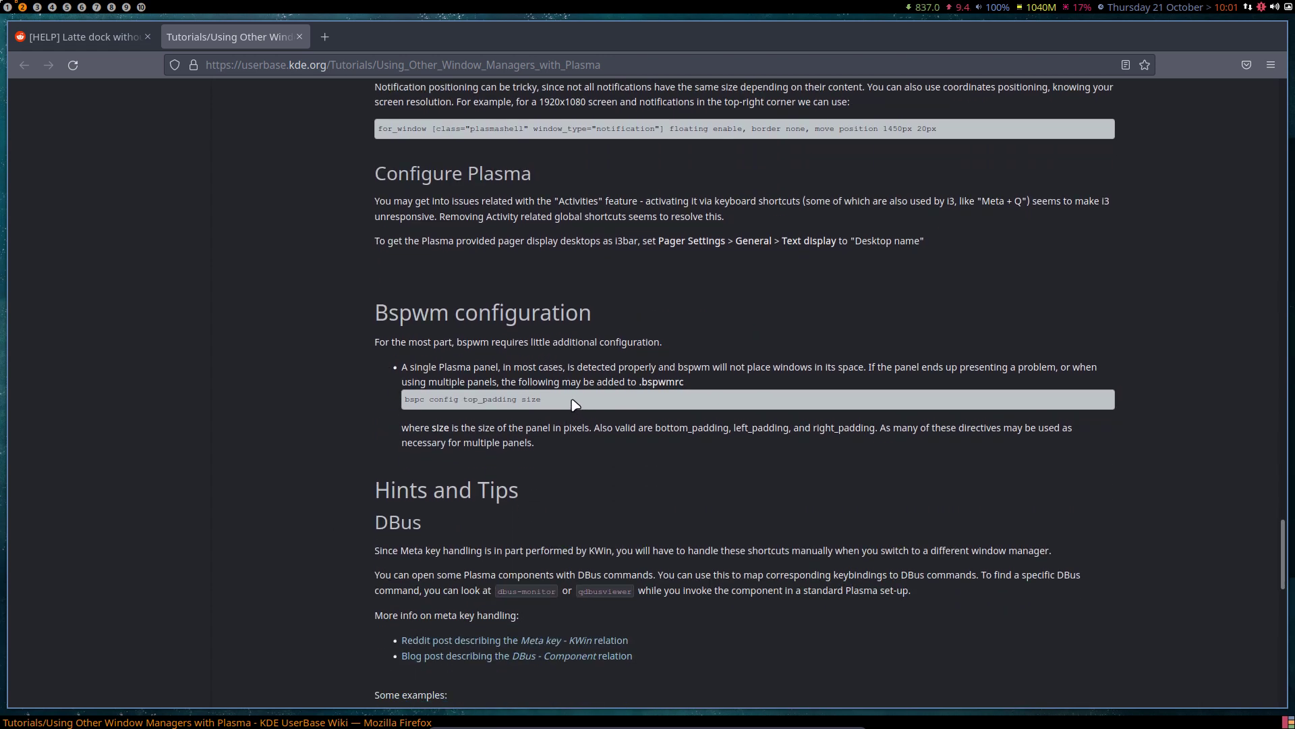
{"action": "left_click_drag", "start_coordinate": [573, 405], "coordinate": [396, 397]}
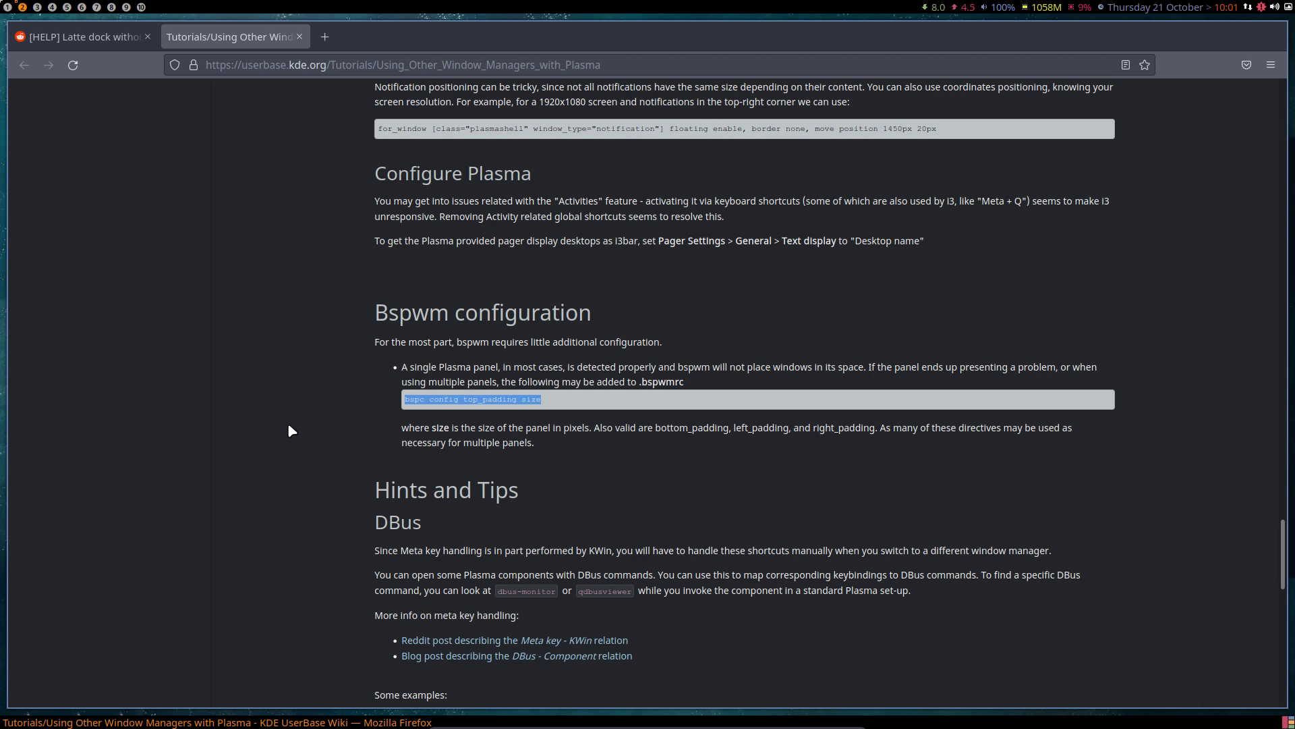
{"action": "scroll", "coordinate": [288, 430], "scroll_direction": "down", "scroll_amount": 5}
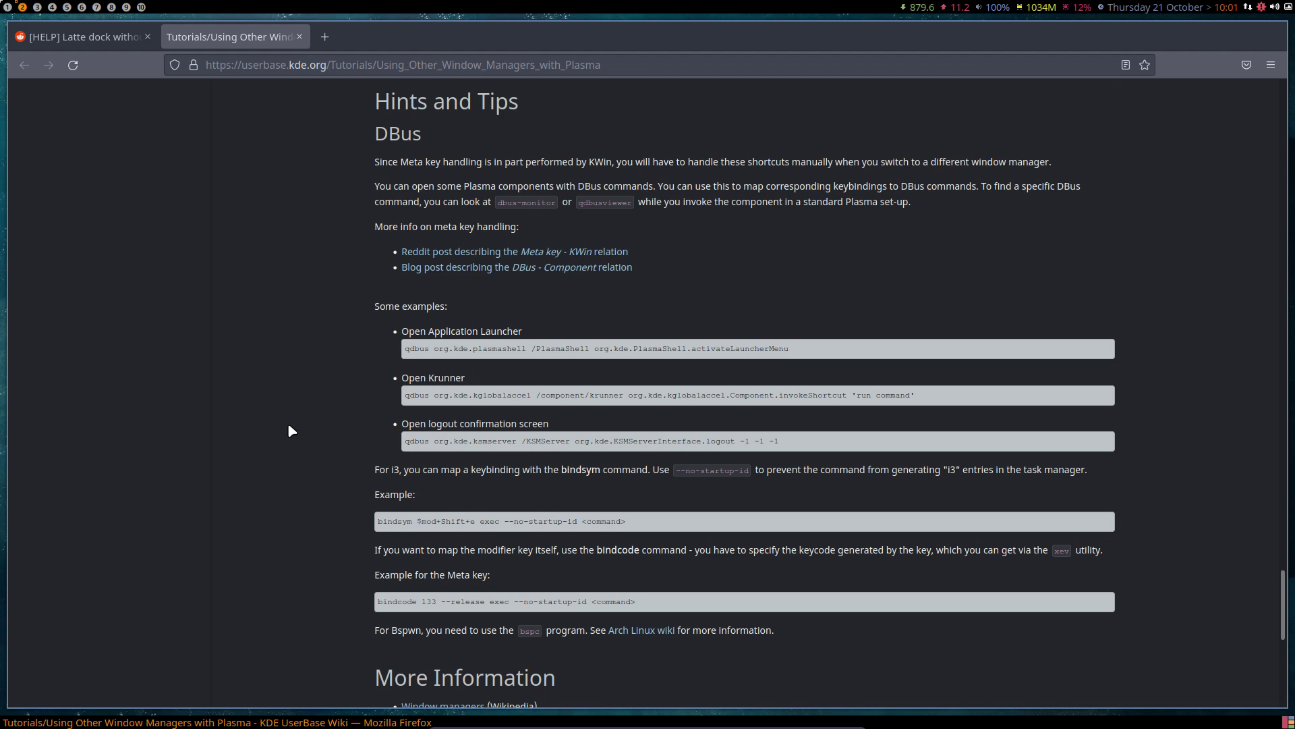
{"action": "scroll", "coordinate": [288, 426], "scroll_direction": "down", "scroll_amount": 5}
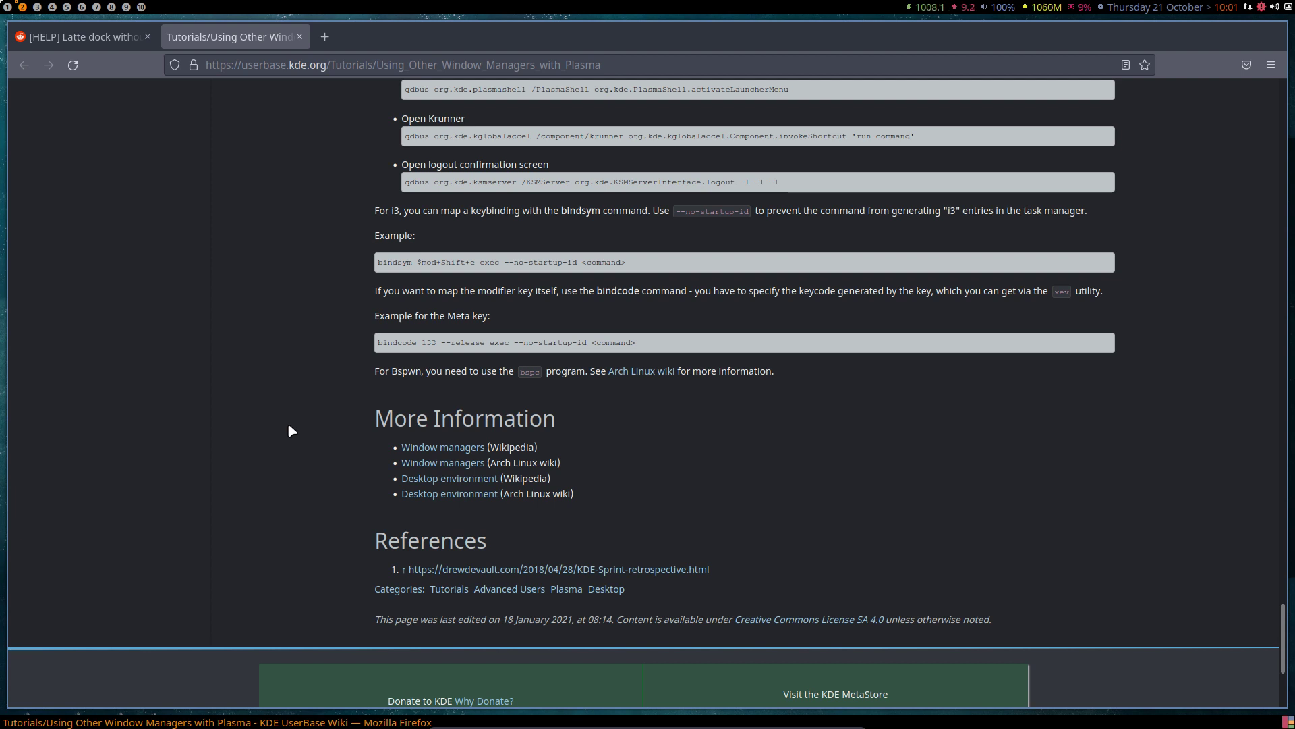
{"action": "scroll", "coordinate": [289, 426], "scroll_direction": "down", "scroll_amount": 4}
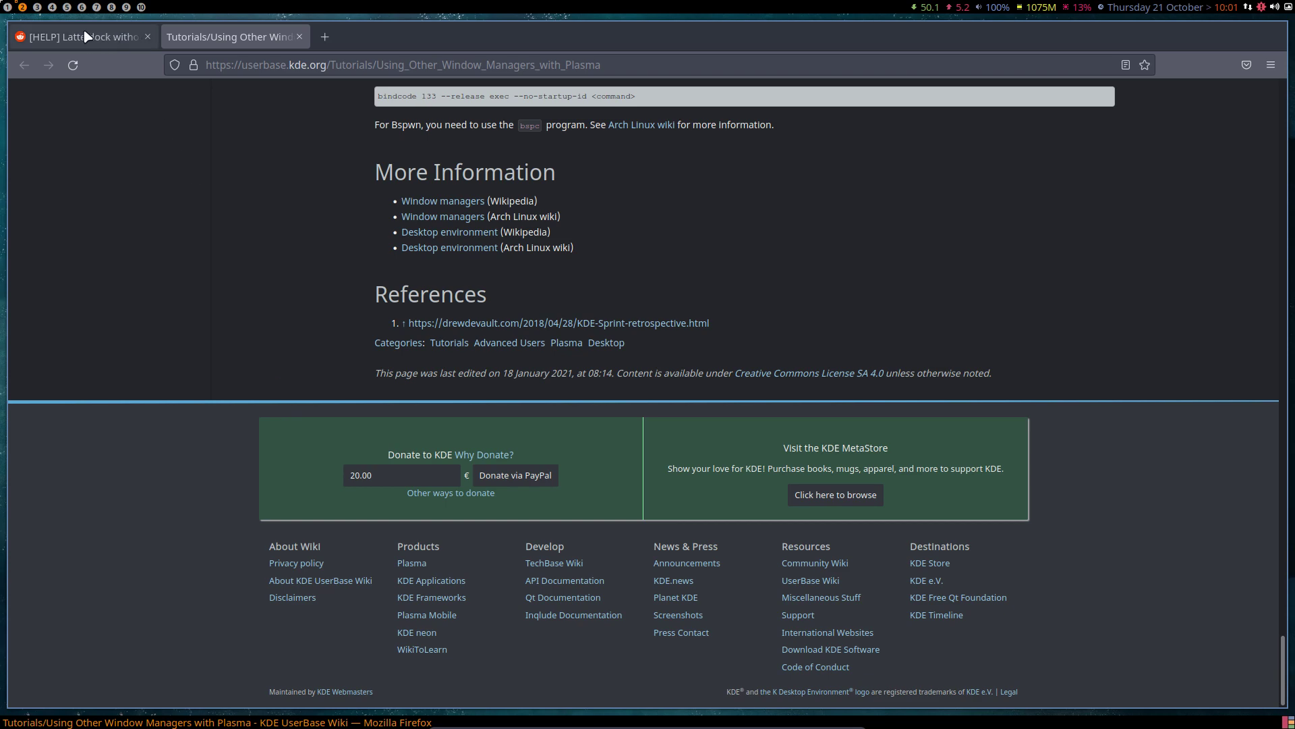
Step: Close the KDE UserBase tutorial, skim the Reddit post, and return to the Google results
{"action": "left_click", "coordinate": [299, 37]}
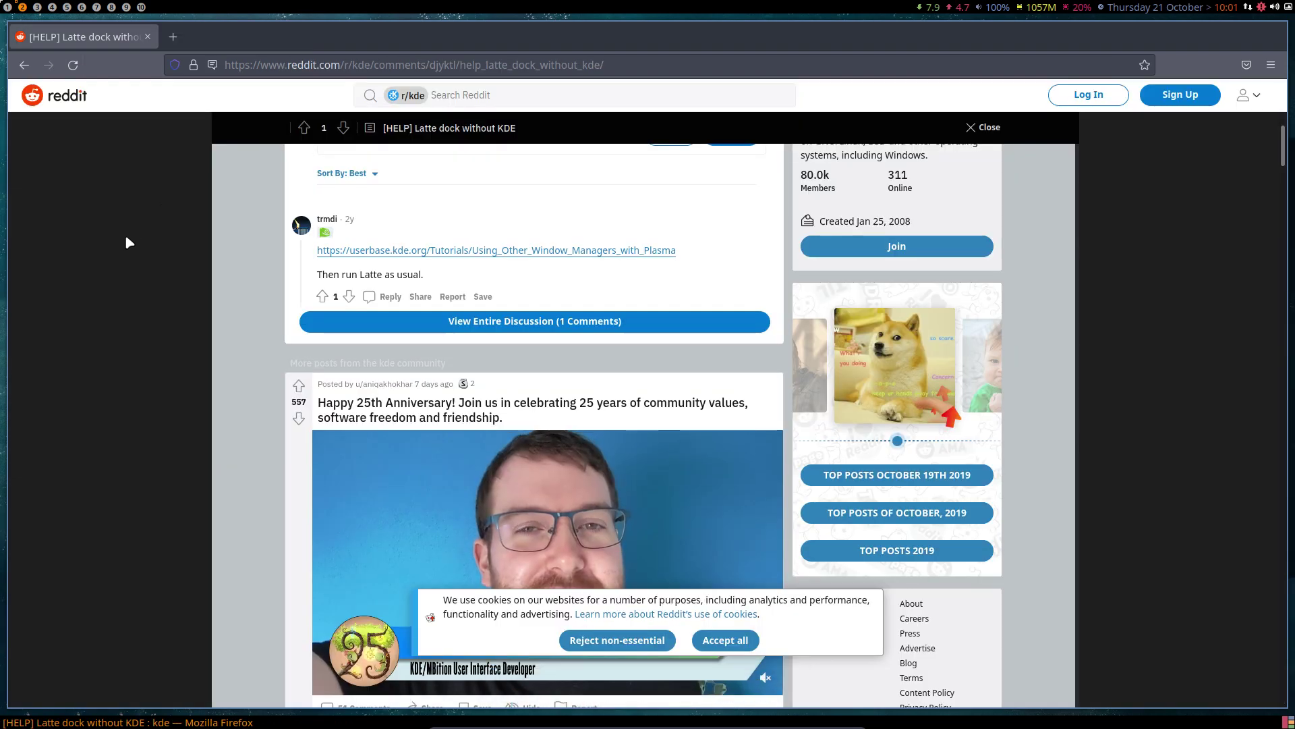
{"action": "scroll", "coordinate": [197, 400], "scroll_direction": "down", "scroll_amount": 5}
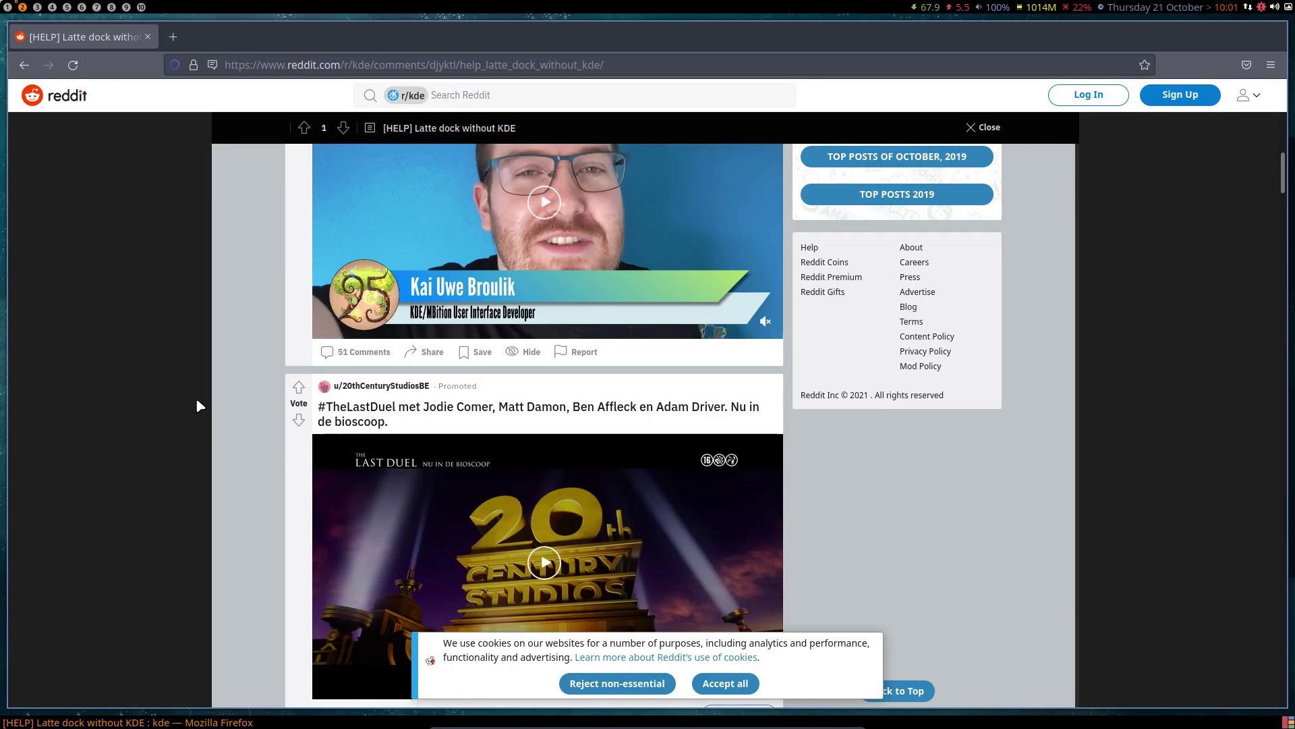
{"action": "scroll", "coordinate": [64, 230], "scroll_direction": "up", "scroll_amount": 10}
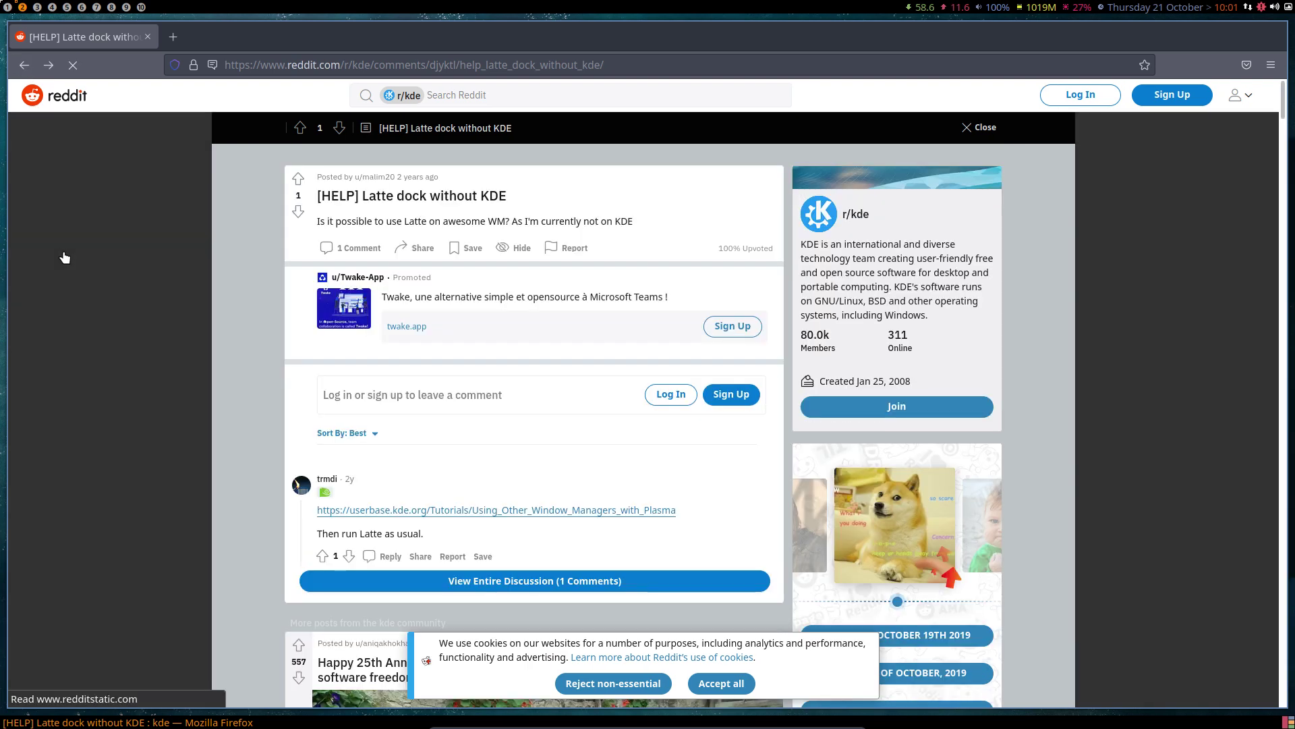
{"action": "scroll", "coordinate": [133, 367], "scroll_direction": "down", "scroll_amount": 3}
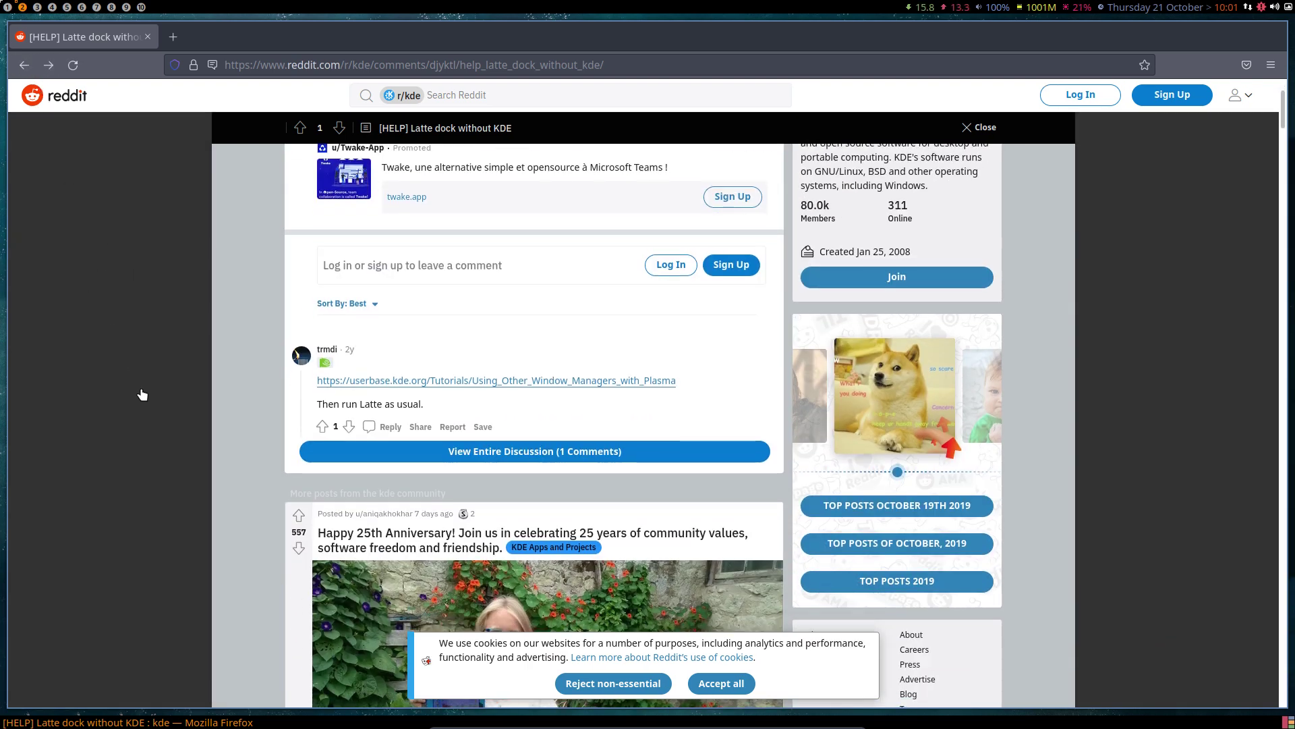
{"action": "scroll", "coordinate": [141, 395], "scroll_direction": "down", "scroll_amount": 1}
{"action": "scroll", "coordinate": [142, 395], "scroll_direction": "down", "scroll_amount": 3}
{"action": "scroll", "coordinate": [142, 394], "scroll_direction": "up", "scroll_amount": 2}
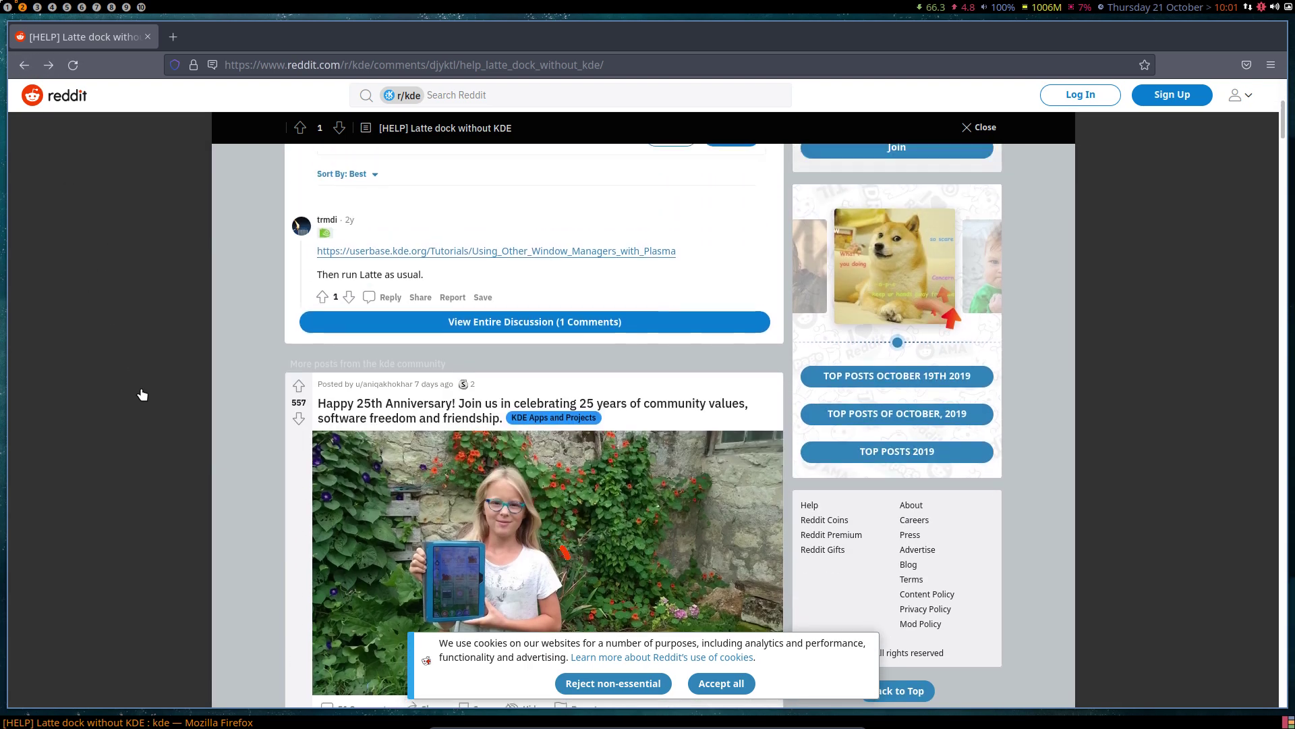
{"action": "scroll", "coordinate": [142, 395], "scroll_direction": "down", "scroll_amount": 2}
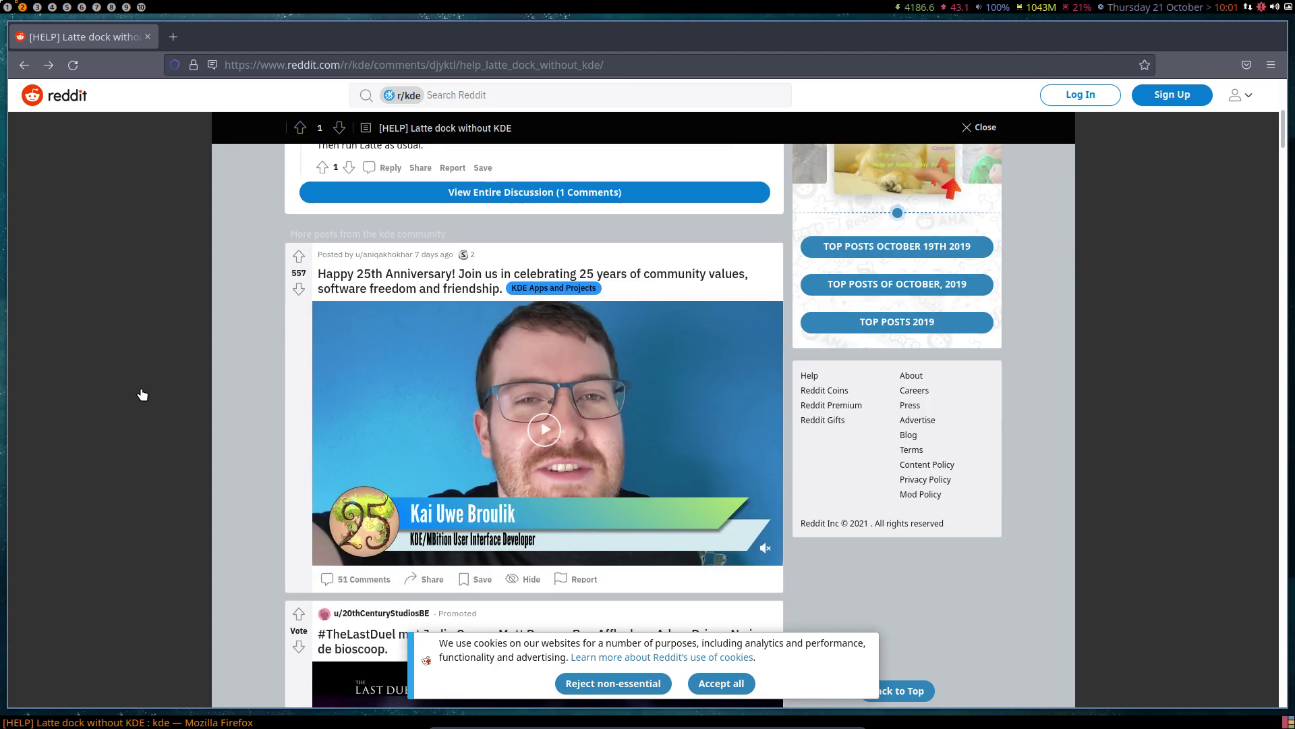
{"action": "left_click", "coordinate": [24, 65]}
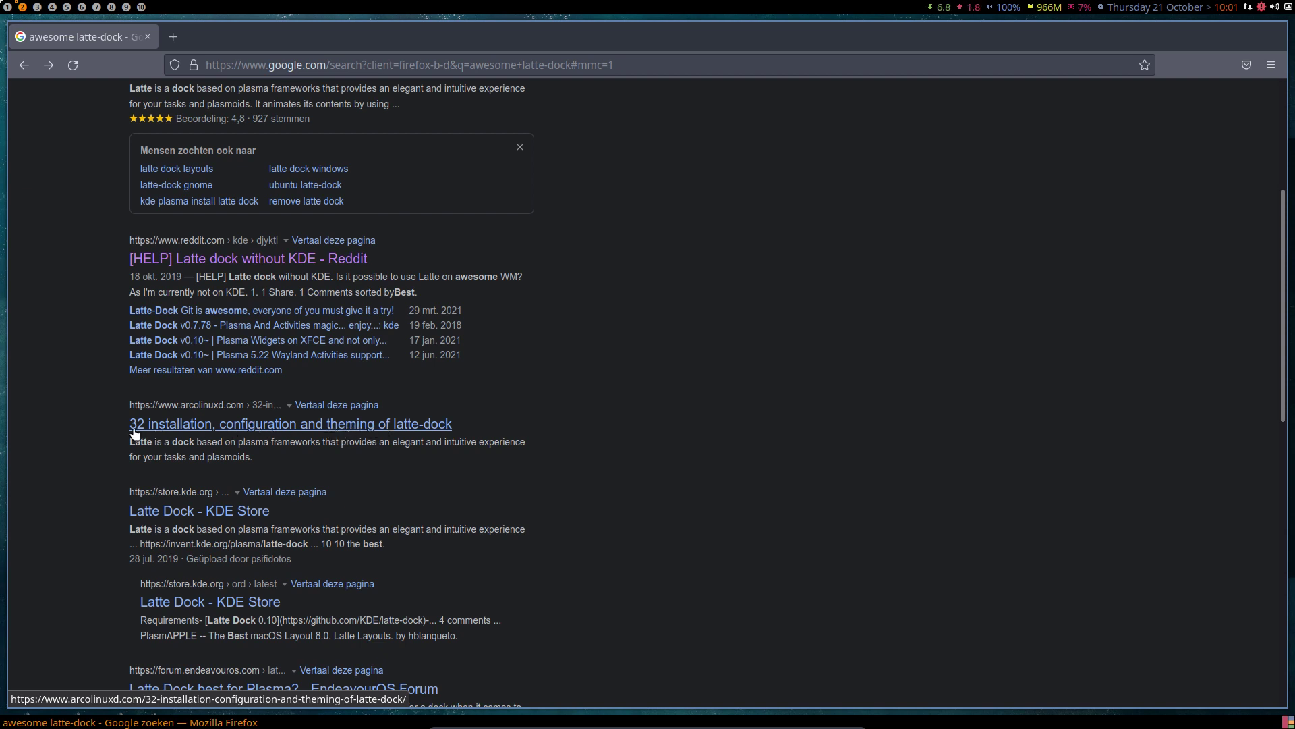
Step: Scroll to the bottom of the results and open page 2
{"action": "scroll", "coordinate": [106, 428], "scroll_direction": "down", "scroll_amount": 7}
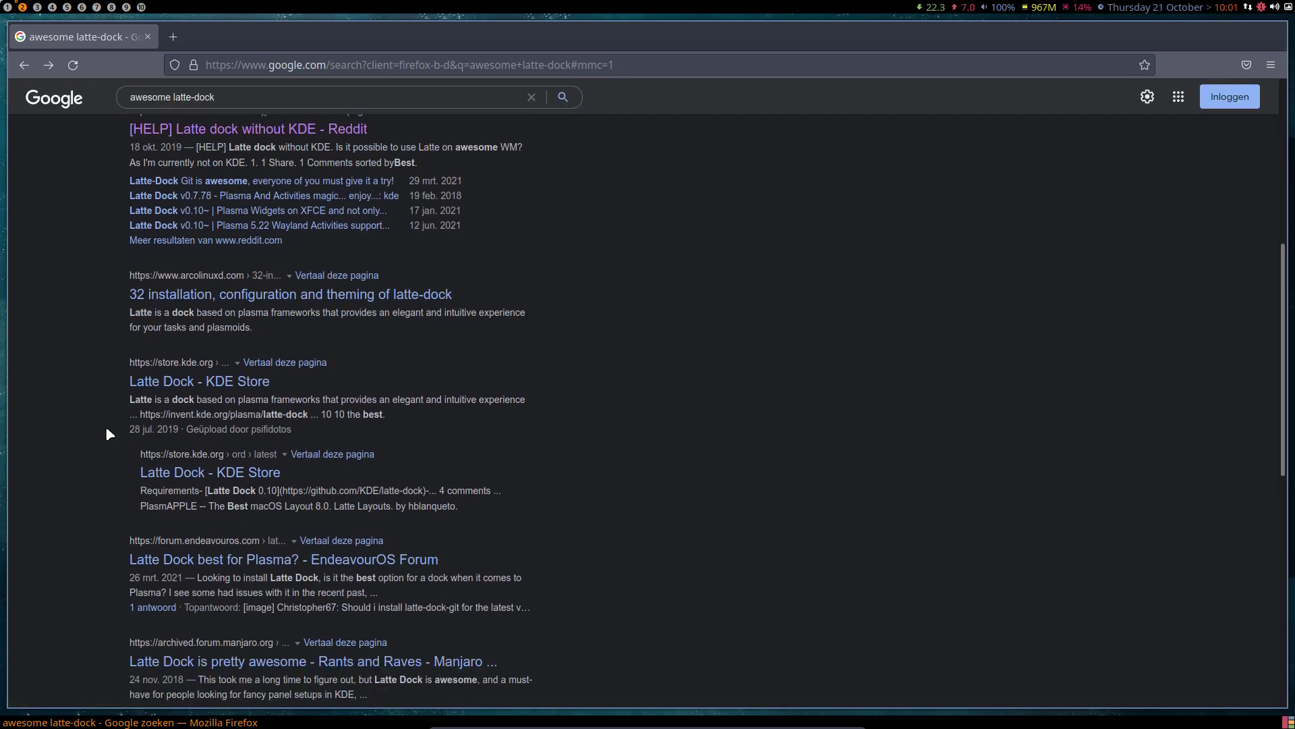
{"action": "scroll", "coordinate": [106, 428], "scroll_direction": "up", "scroll_amount": 3}
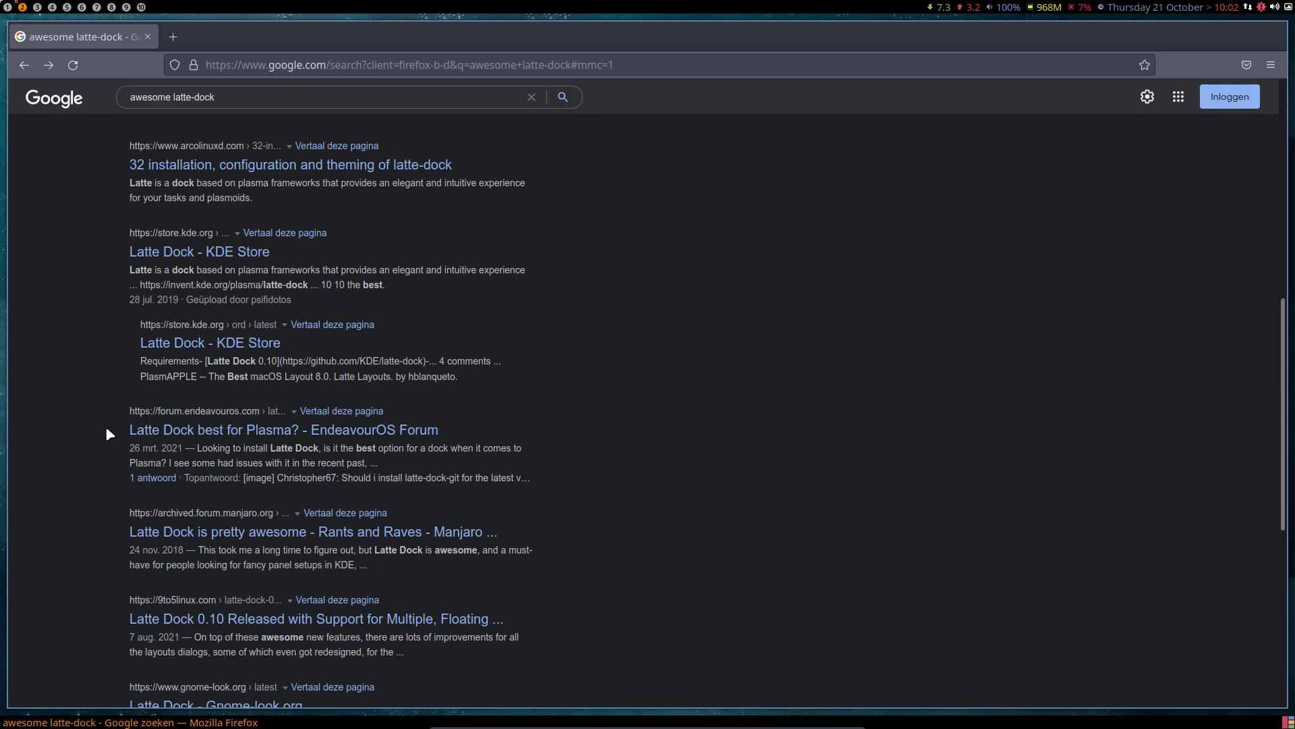
{"action": "scroll", "coordinate": [105, 427], "scroll_direction": "down", "scroll_amount": 2}
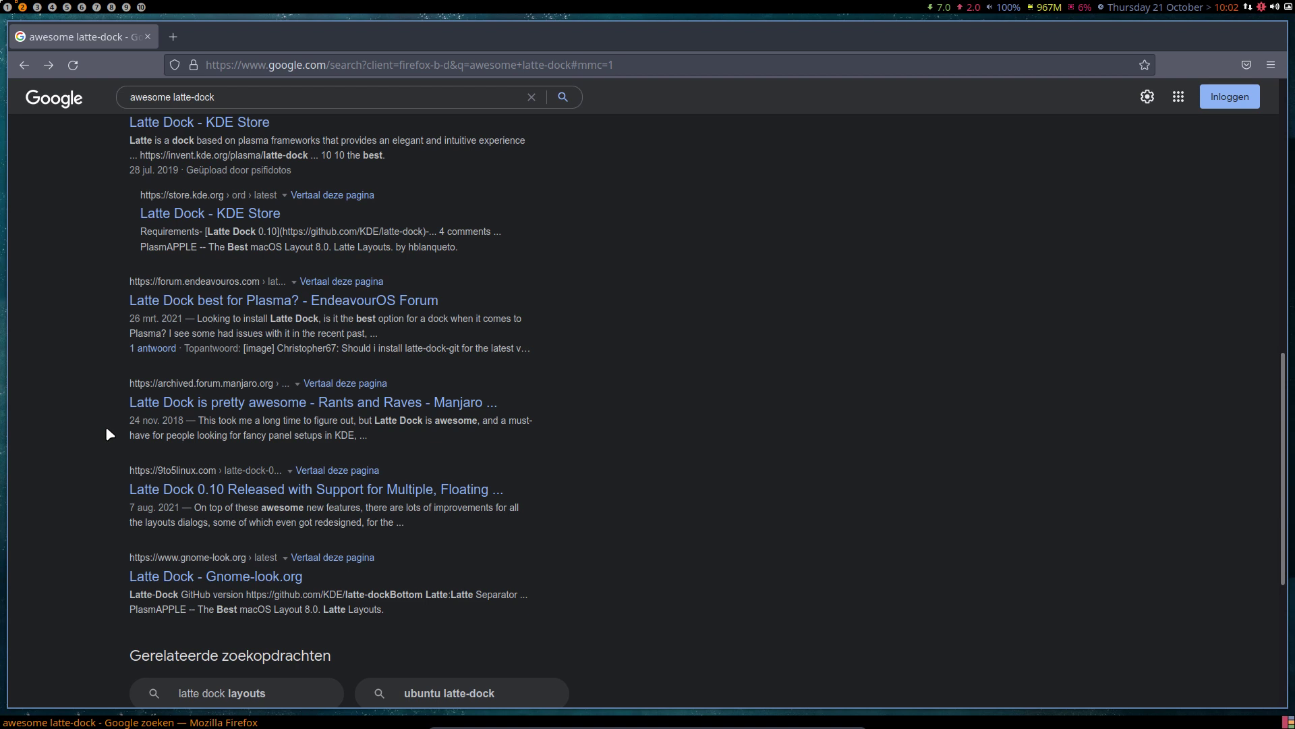
{"action": "scroll", "coordinate": [105, 427], "scroll_direction": "down", "scroll_amount": 2}
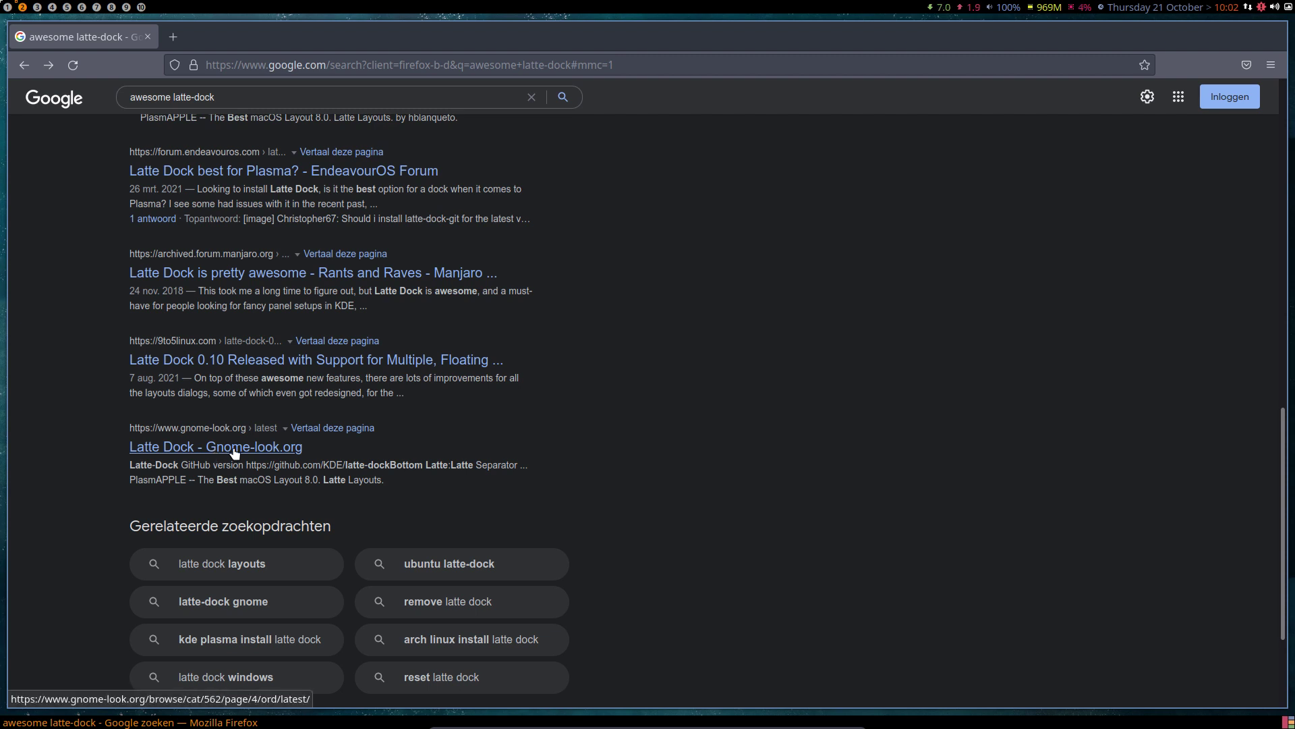
{"action": "scroll", "coordinate": [234, 453], "scroll_direction": "down", "scroll_amount": 3}
{"action": "left_click", "coordinate": [274, 603]}
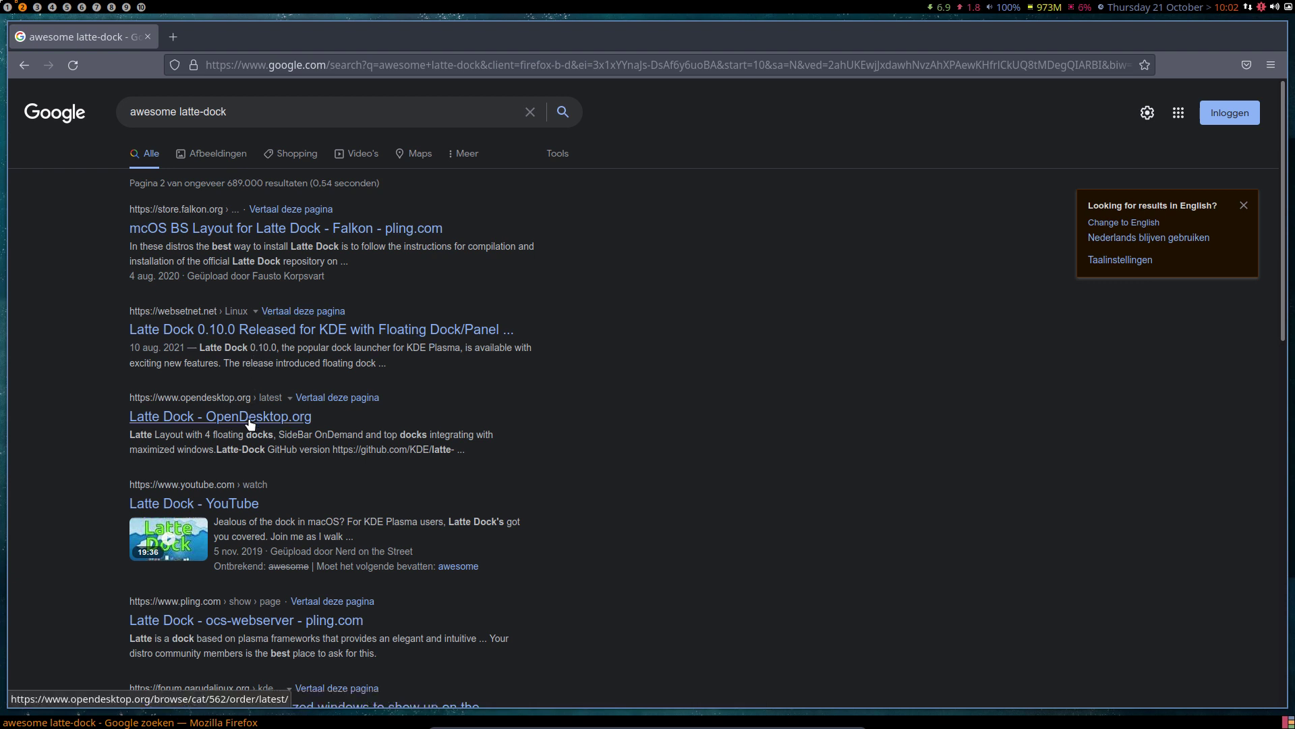
Step: Stop the running latte-dock and display its options with latte-dock --help
{"action": "left_click", "coordinate": [10, 5]}
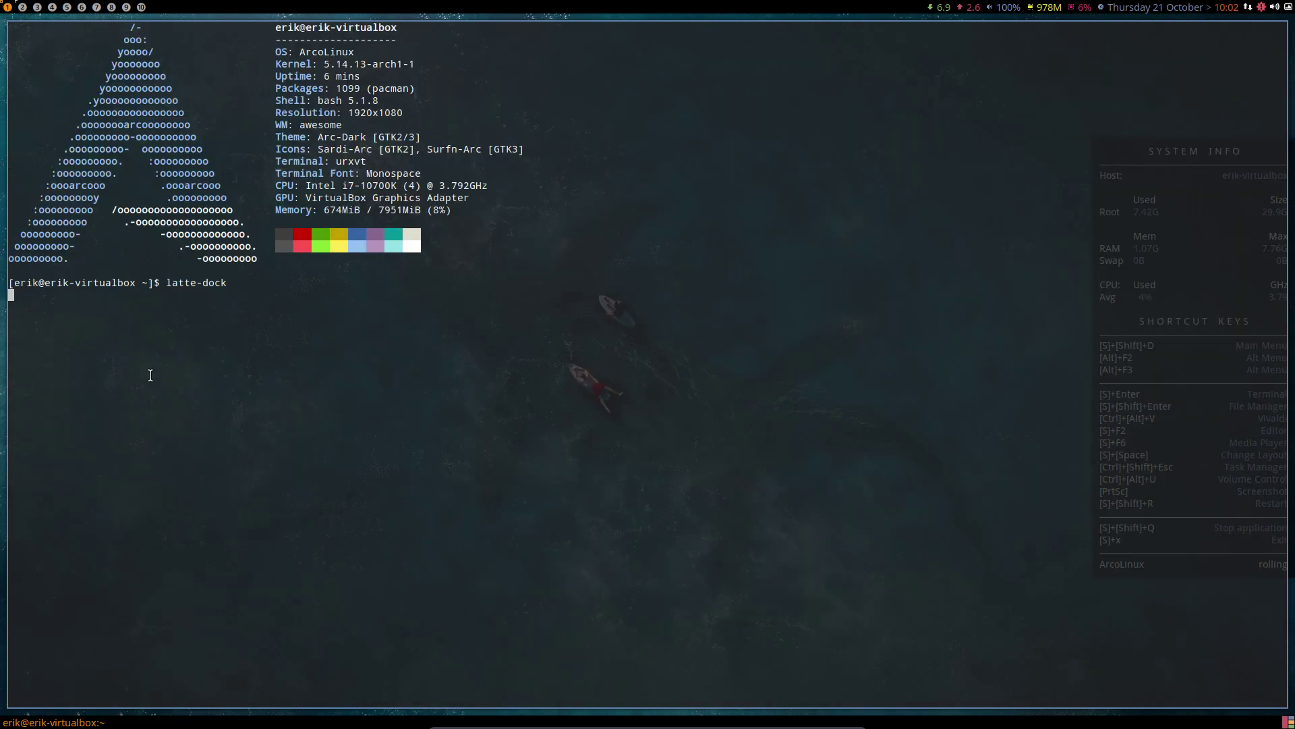
{"action": "key", "text": "ctrl+c"}
{"action": "key", "text": "Up"}
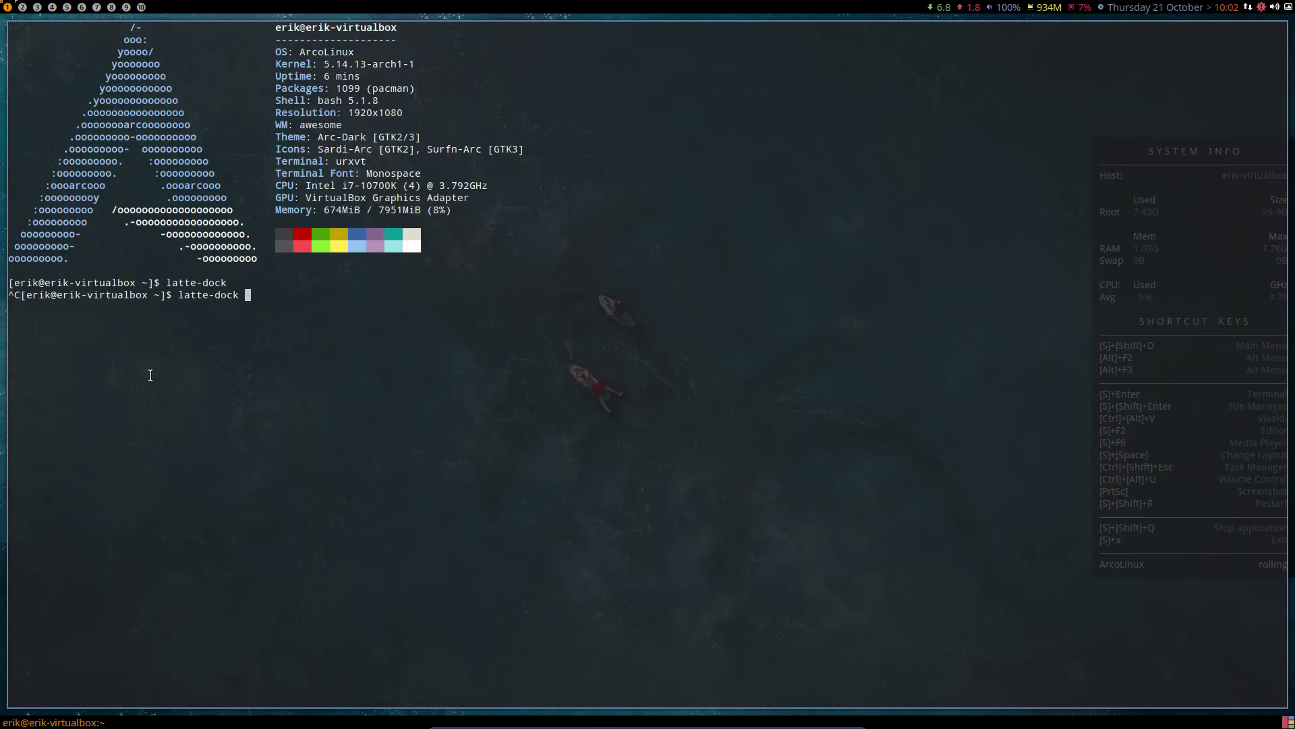
{"action": "type", "text": "--help"}
{"action": "key", "text": "Return"}
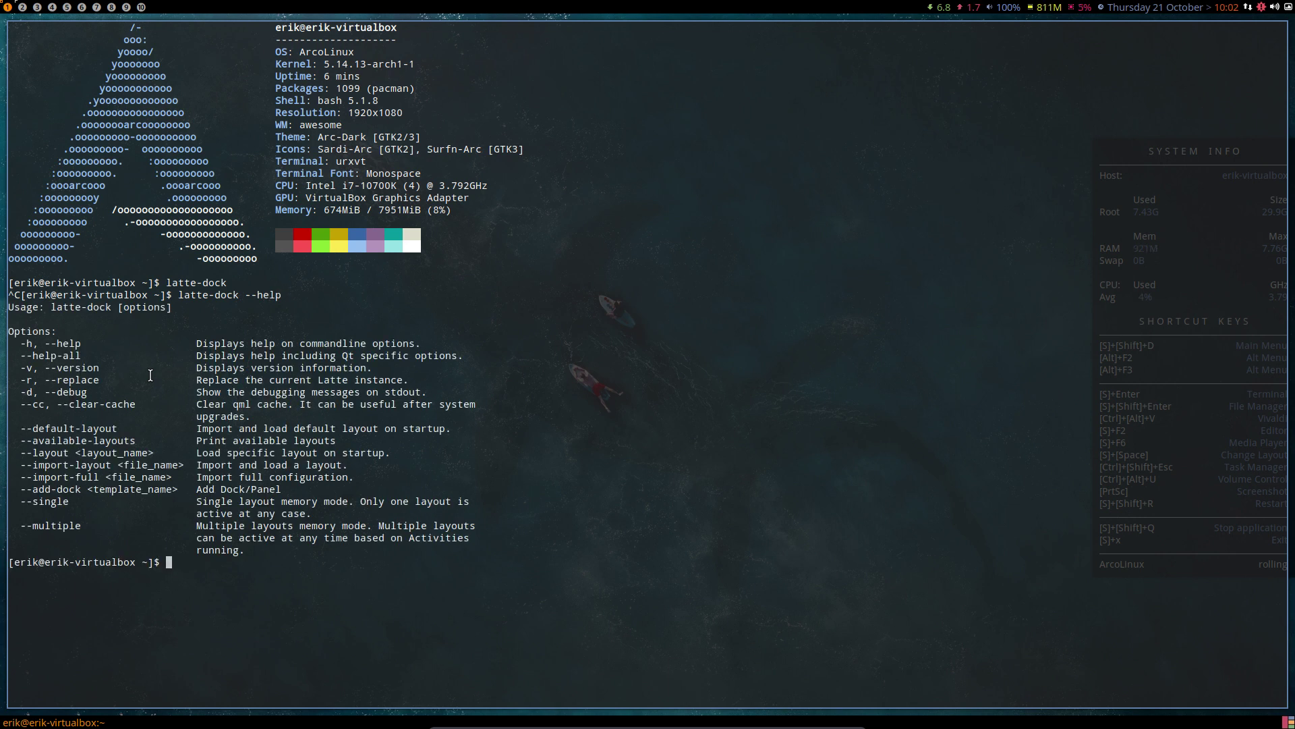
Step: Start latte-dock -d and check the 'Plasma/Shell' invalid metadata warning
{"action": "key", "text": "Up"}
{"action": "key", "text": "BackSpace"}
{"action": "key", "text": "BackSpace"}
{"action": "key", "text": "BackSpace"}
{"action": "key", "text": "BackSpace"}
{"action": "key", "text": "BackSpace"}
{"action": "type", "text": "d"}
{"action": "key", "text": "Return"}
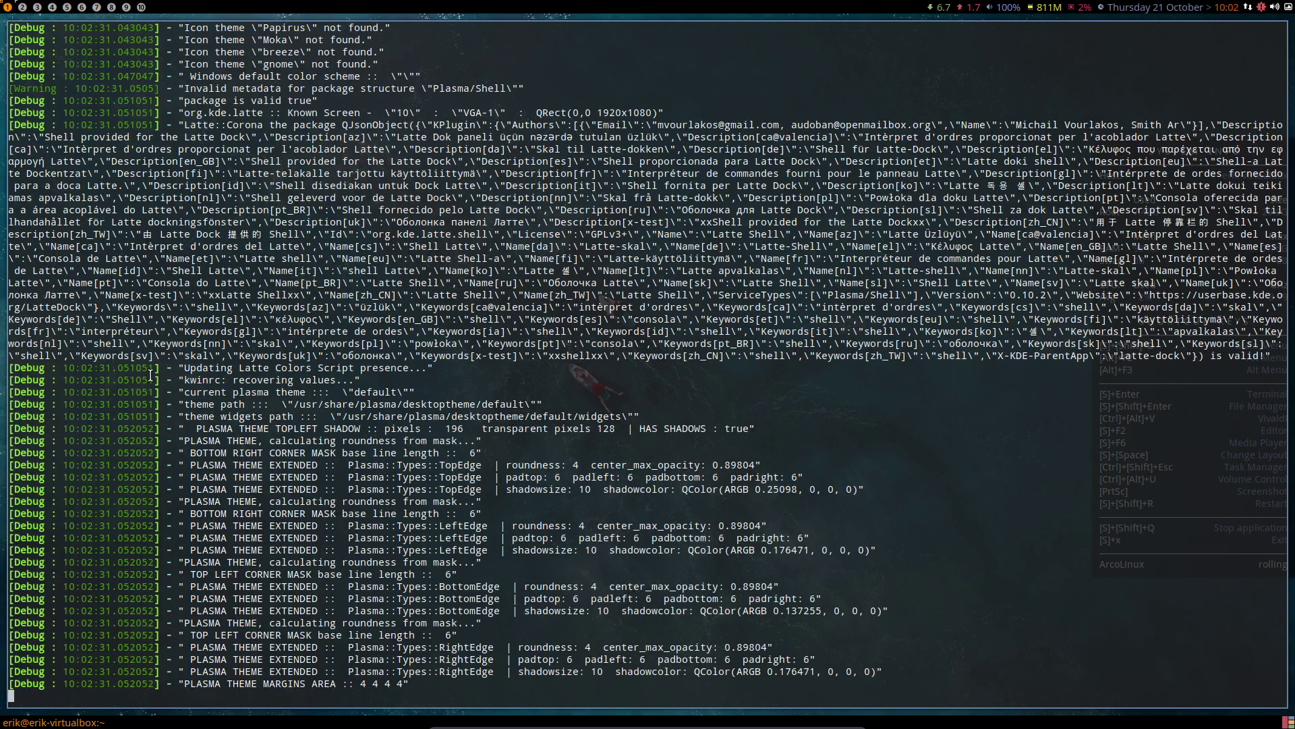
{"action": "scroll", "coordinate": [263, 321], "scroll_direction": "up", "scroll_amount": 13}
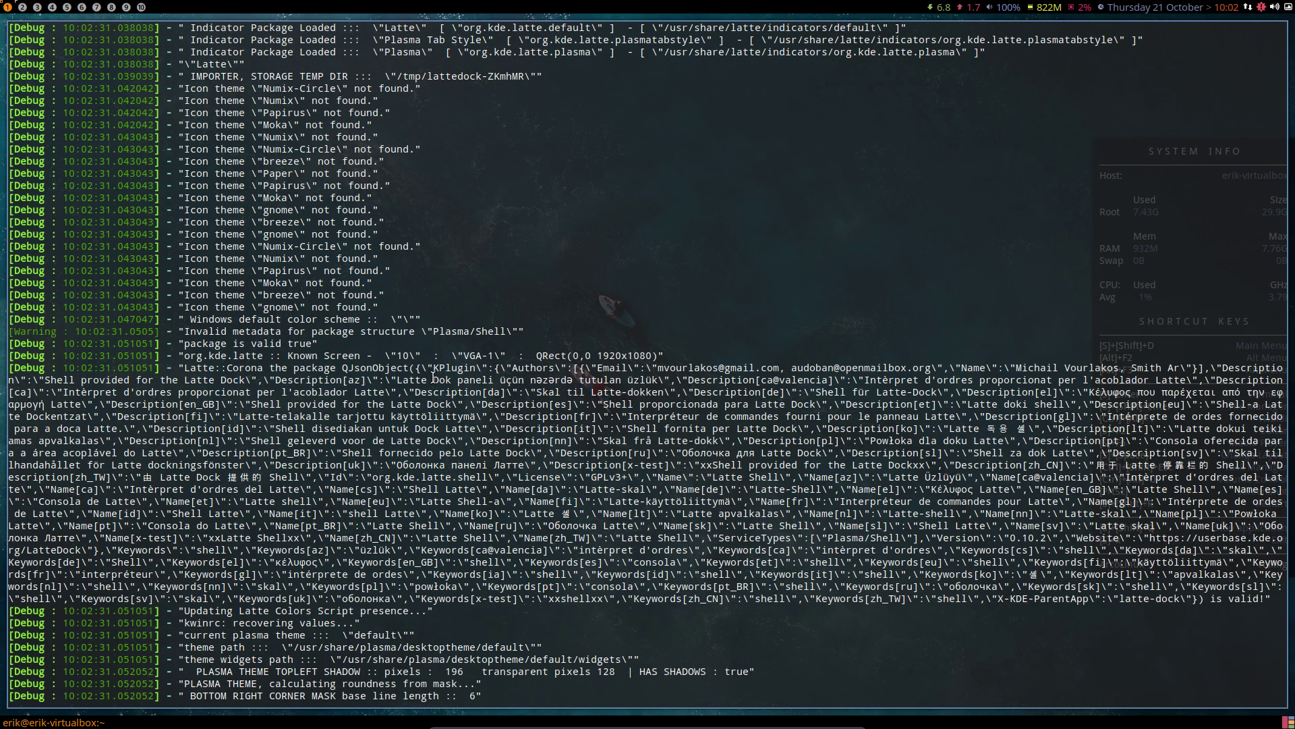
{"action": "double_click", "coordinate": [461, 332]}
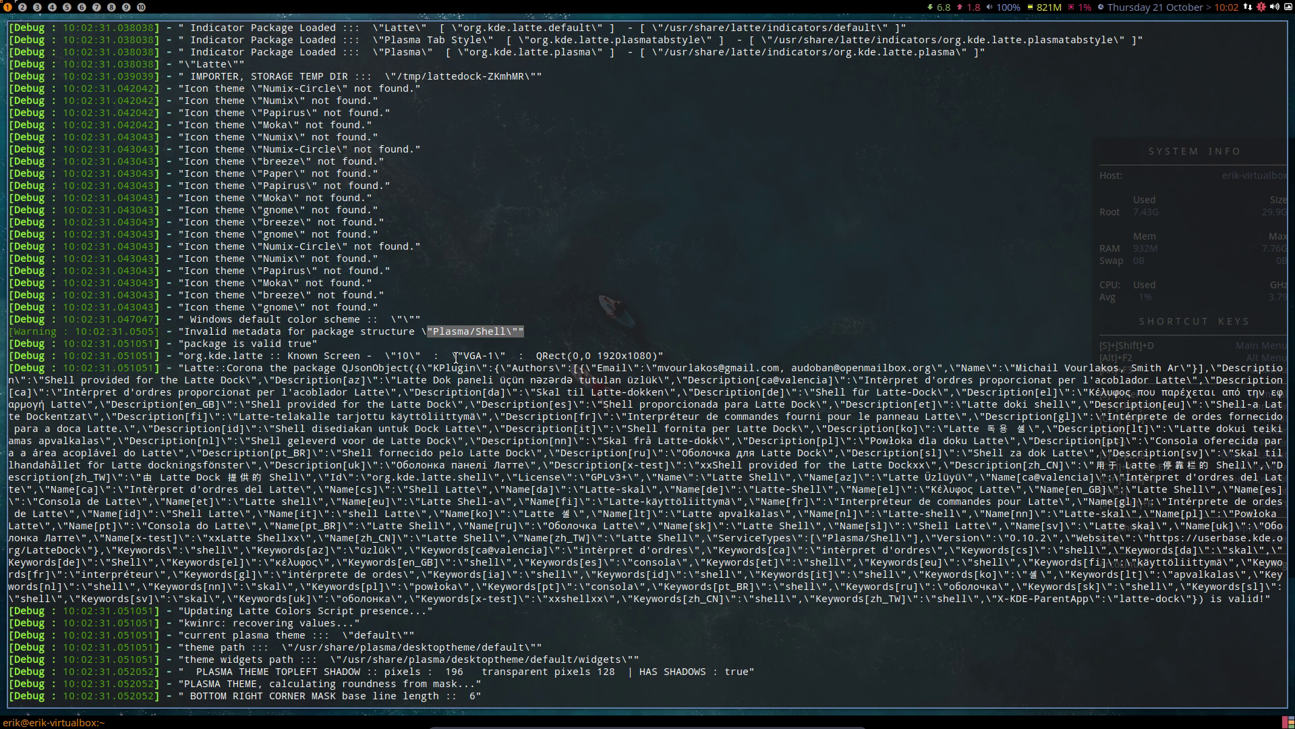
Step: In a second terminal, run sudo pacman -S plasma-desktop, submitting the password and the default phonon backend
{"action": "key", "text": "super+Return"}
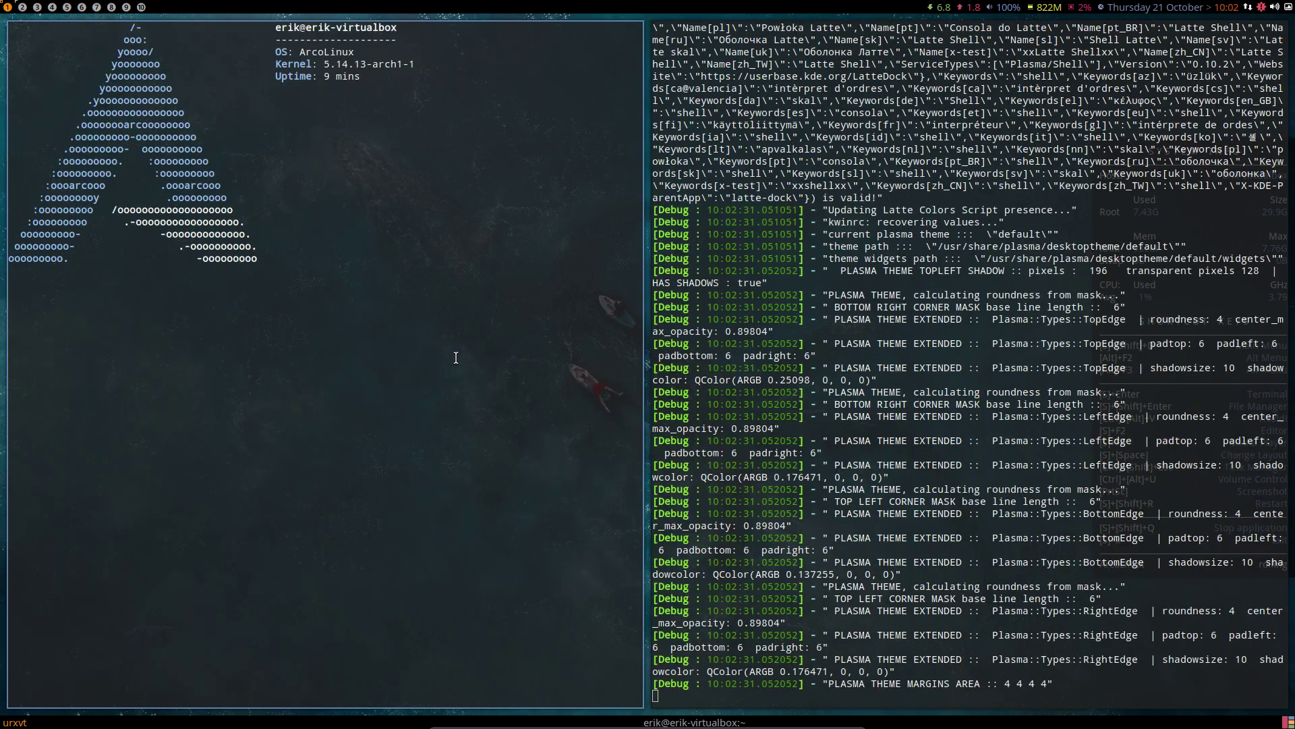
{"action": "type", "text": "sudo"}
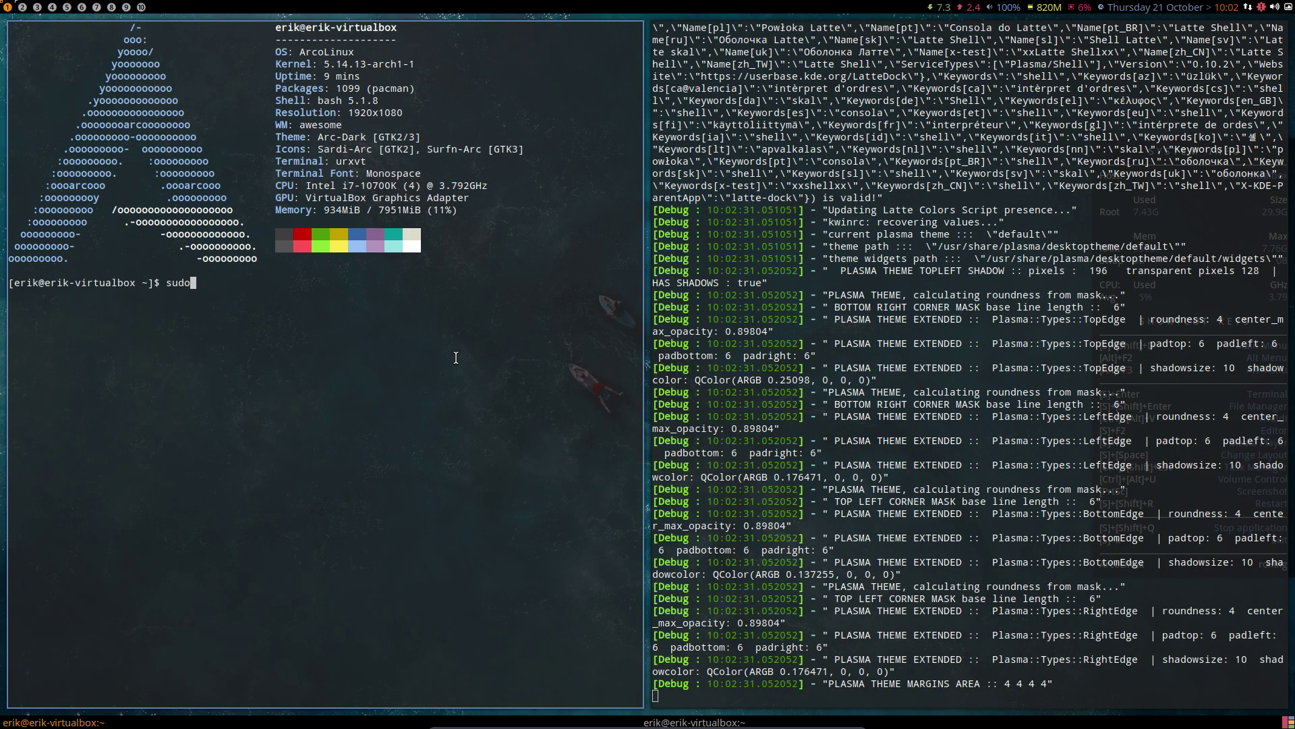
{"action": "type", "text": " pacman -S plasm"}
{"action": "key", "text": "Tab"}
{"action": "key", "text": "Tab"}
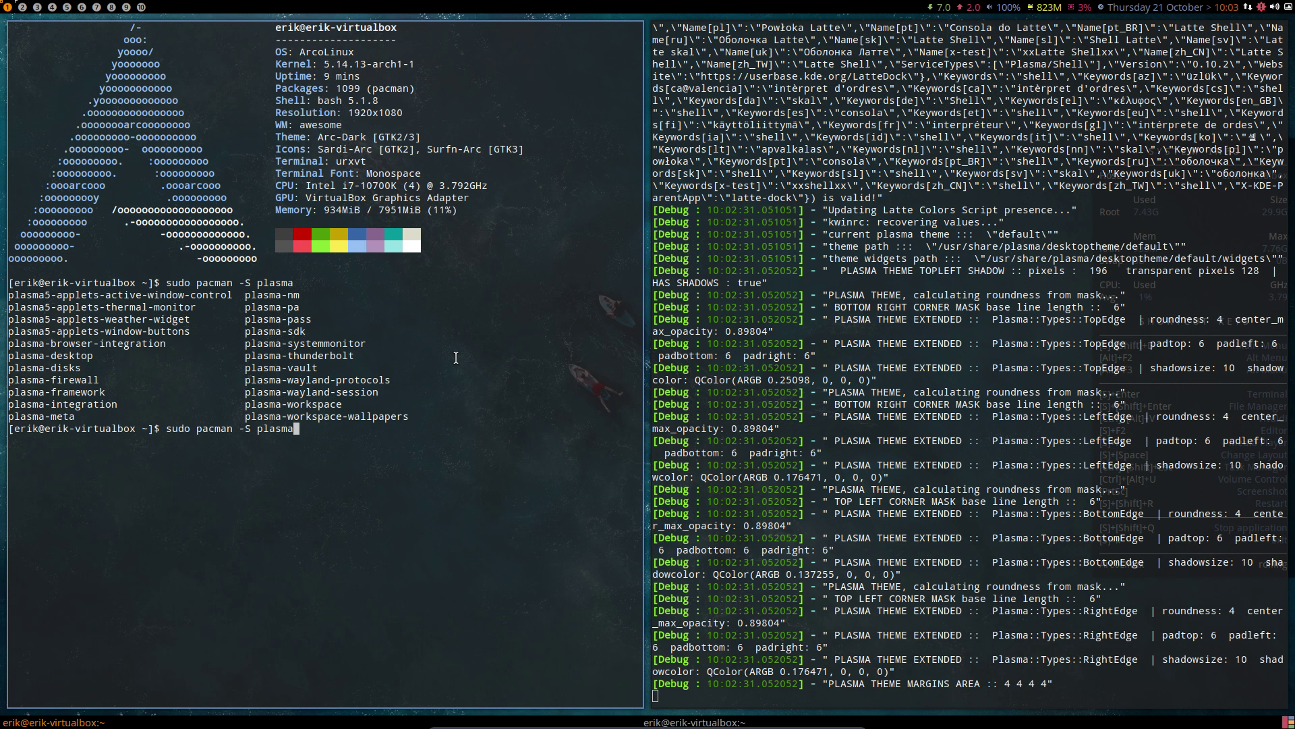
{"action": "type", "text": "-des"}
{"action": "key", "text": "Tab"}
{"action": "key", "text": "Return"}
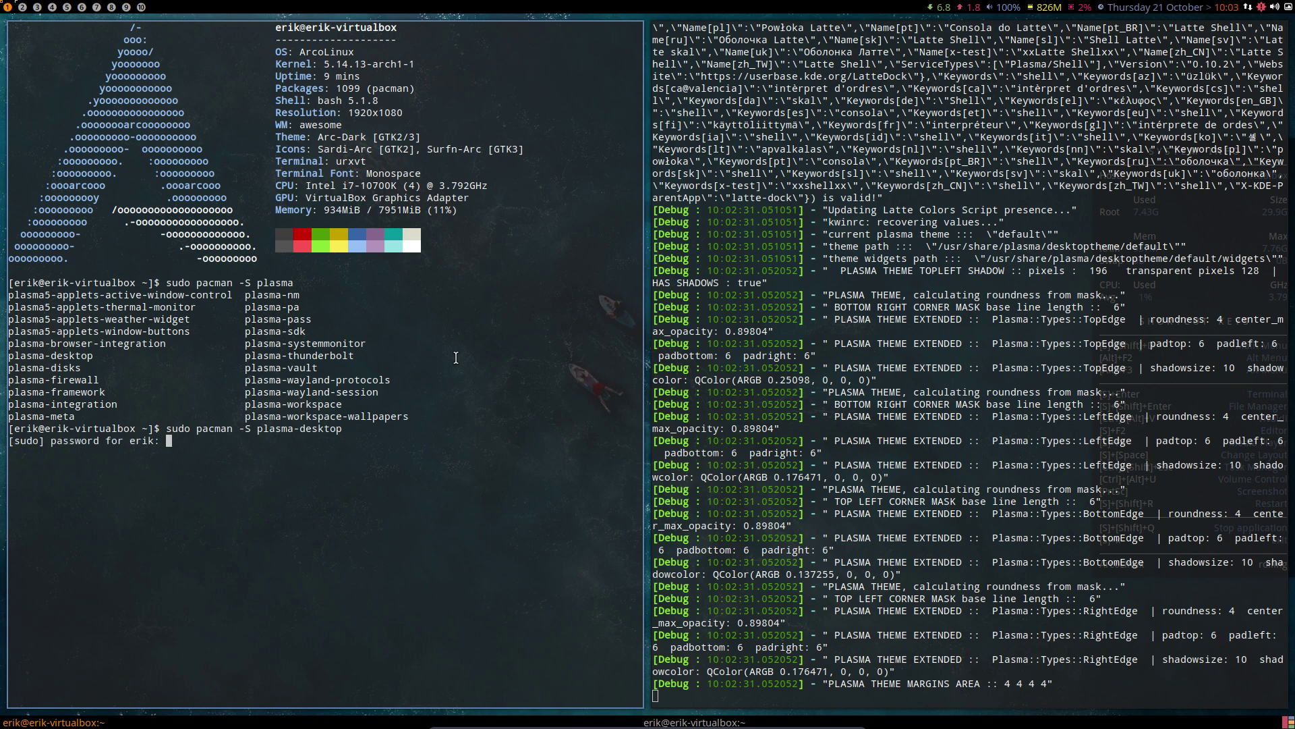
{"action": "key", "text": "Return"}
{"action": "key", "text": "Return"}
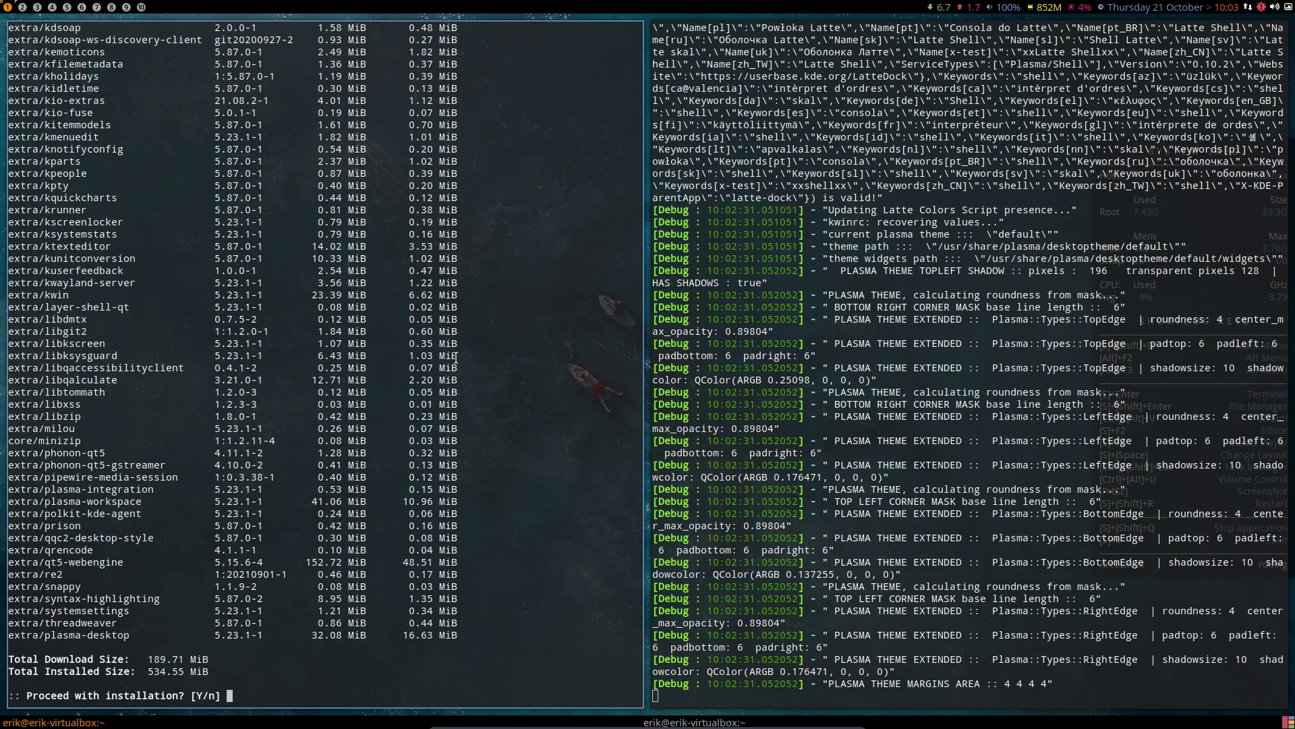
{"action": "key", "text": "Return"}
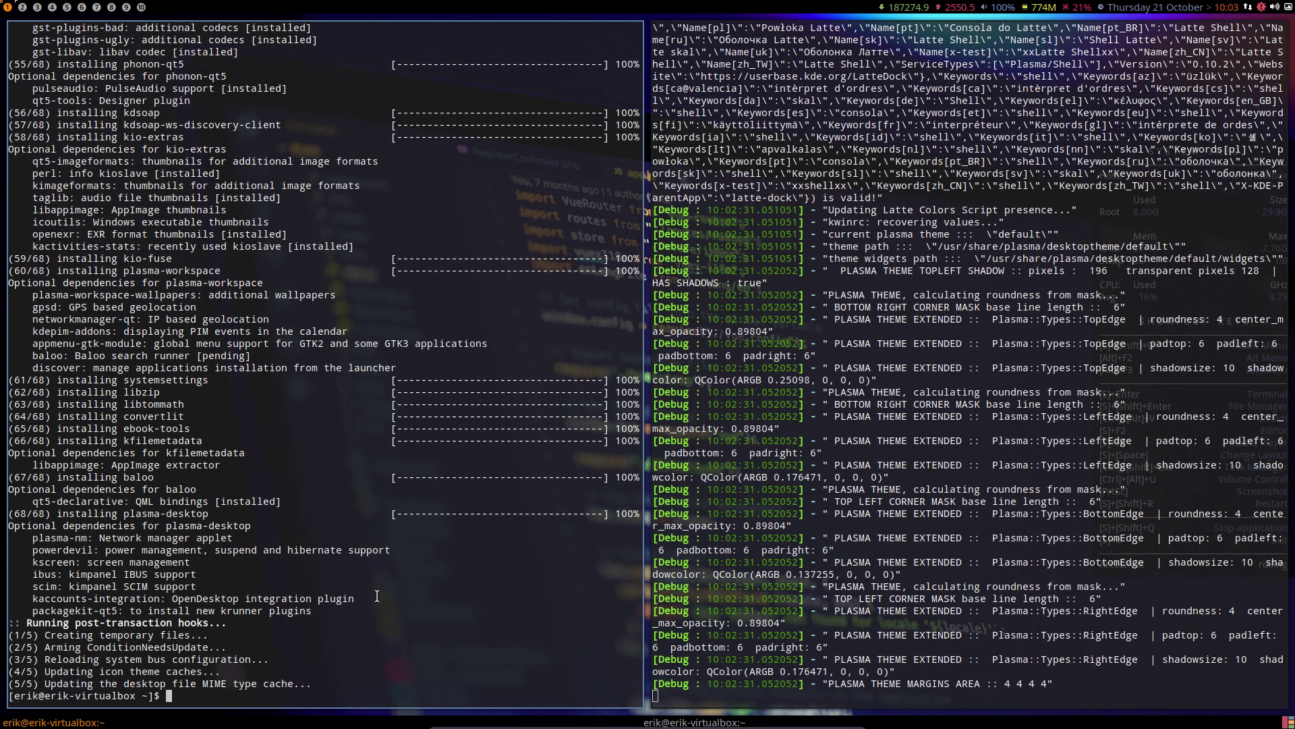
Step: Try latte, then latte-dock, and finally restart it with latte-dock --replace
{"action": "type", "text": "latte"}
{"action": "key", "text": "Return"}
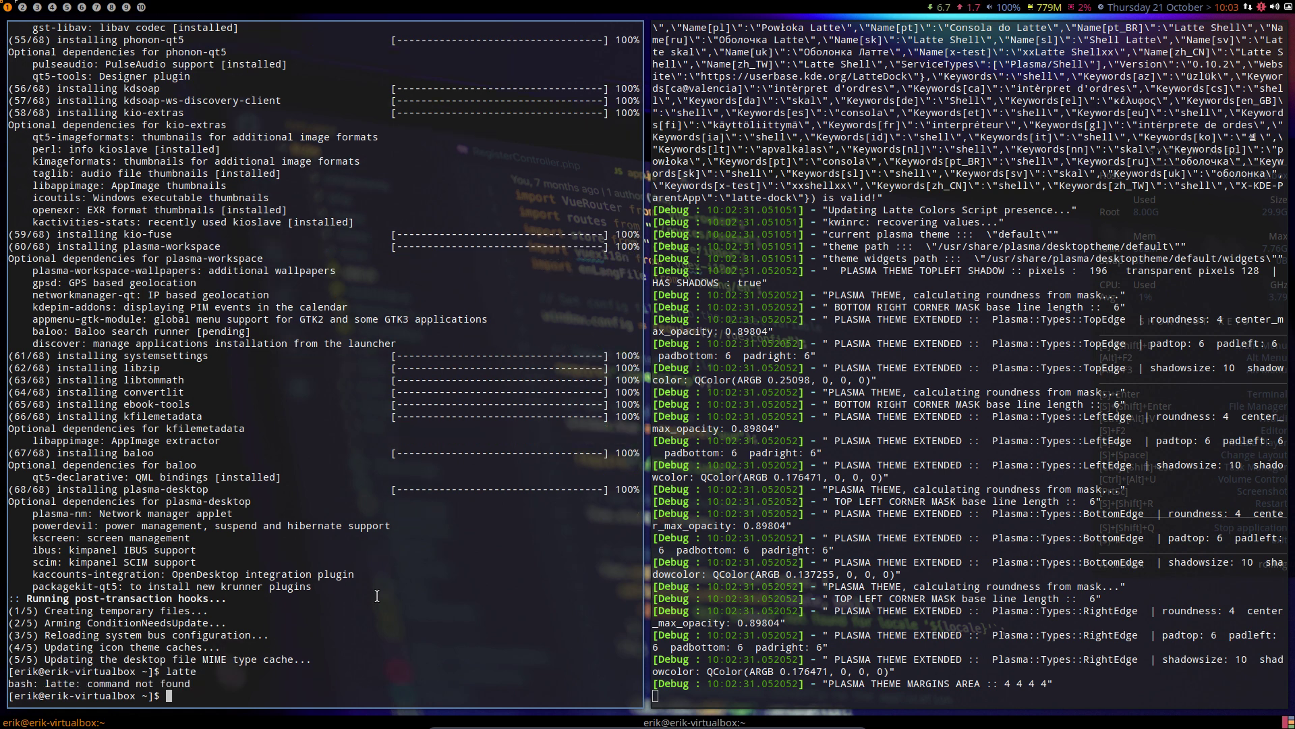
{"action": "key", "text": "Up"}
{"action": "type", "text": "-dock"}
{"action": "key", "text": "Return"}
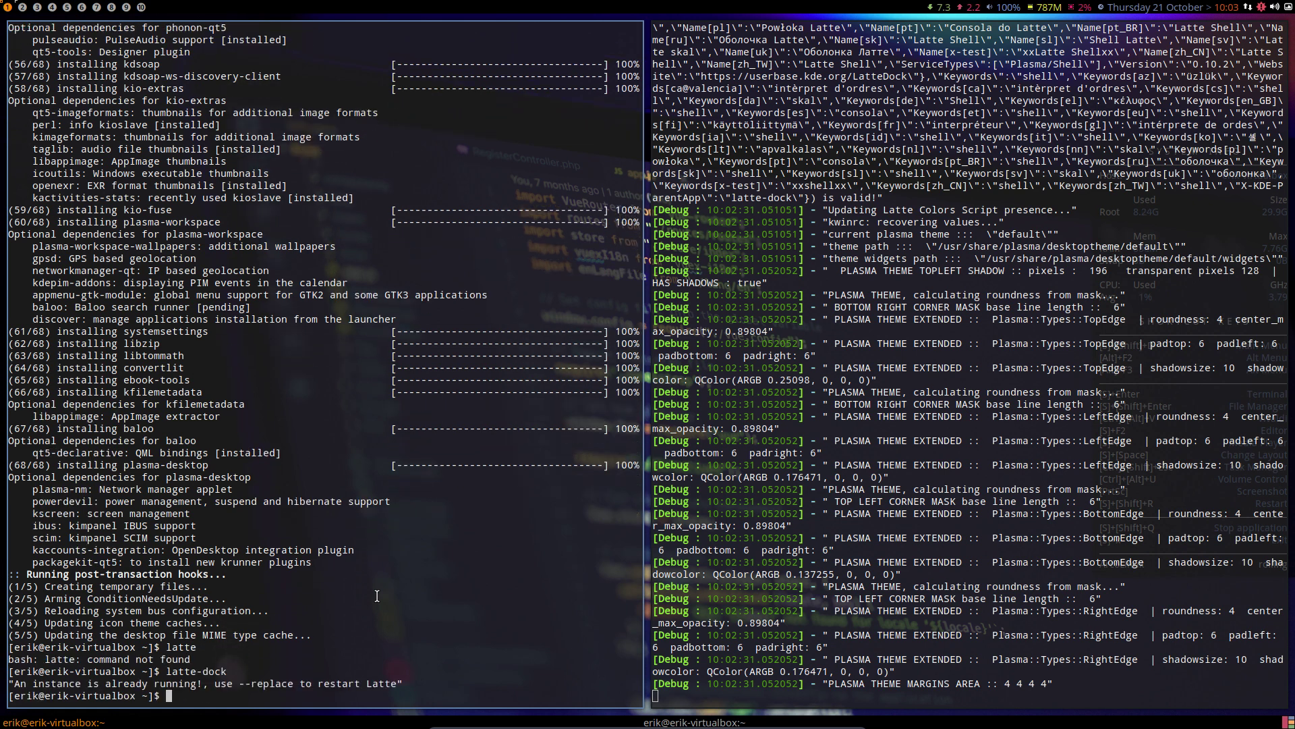
{"action": "key", "text": "Up"}
{"action": "type", "text": "--replacxe"}
{"action": "key", "text": "BackSpace"}
{"action": "key", "text": "BackSpace"}
{"action": "type", "text": "e"}
{"action": "key", "text": "Return"}
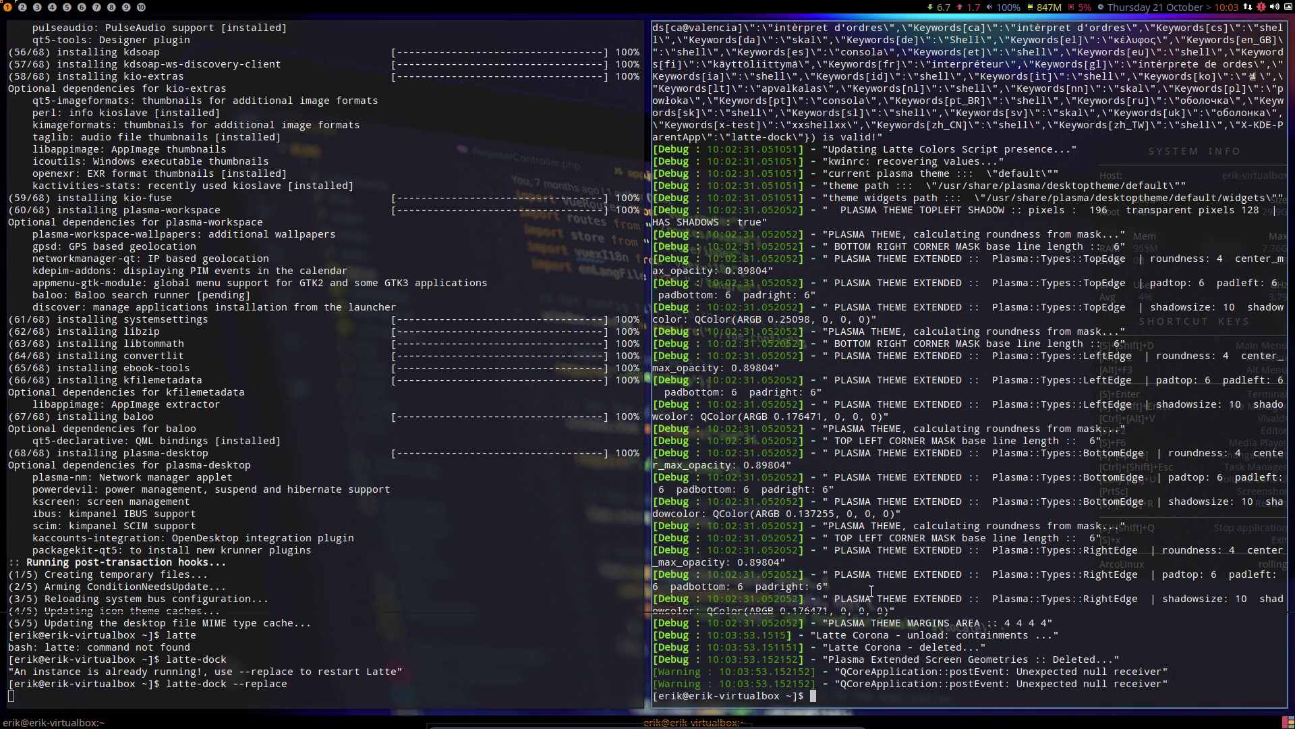
Step: Close both terminals, move to the empty workspace 3, and open the application launcher
{"action": "mouse_move", "coordinate": [573, 716]}
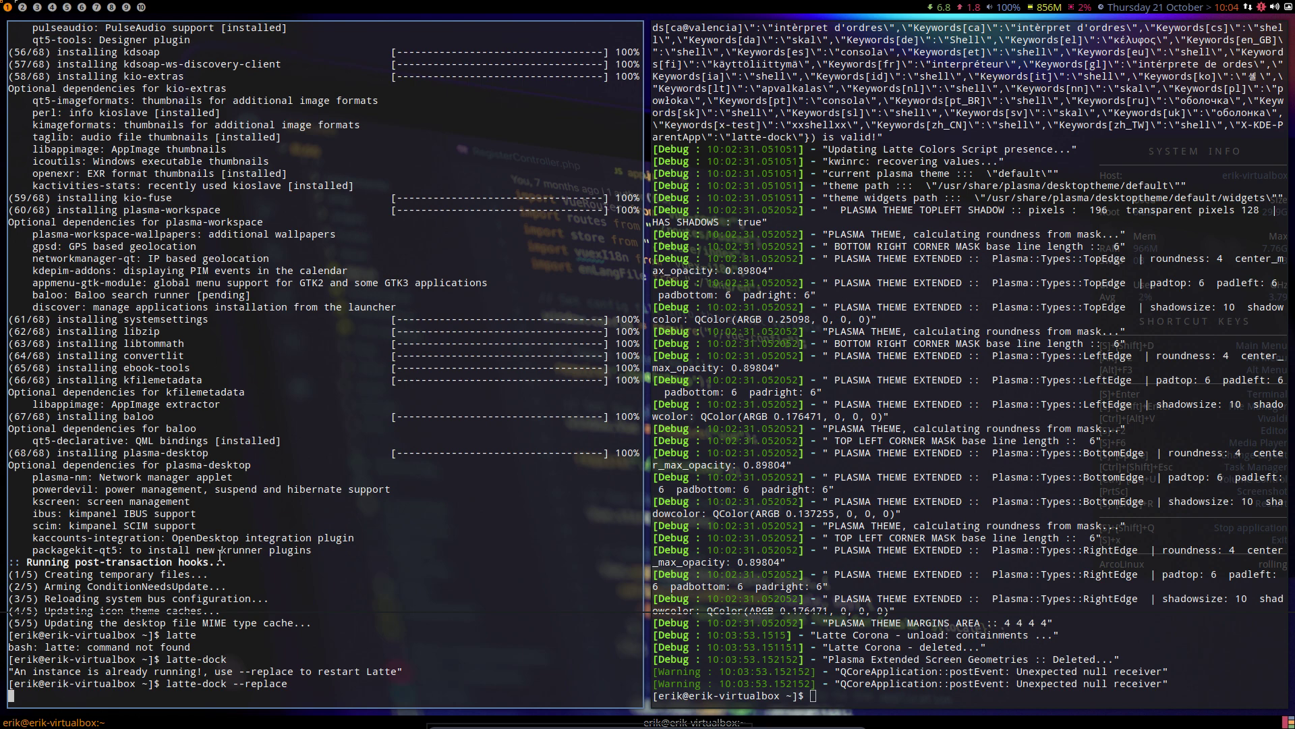
{"action": "key", "text": "super+shift+q"}
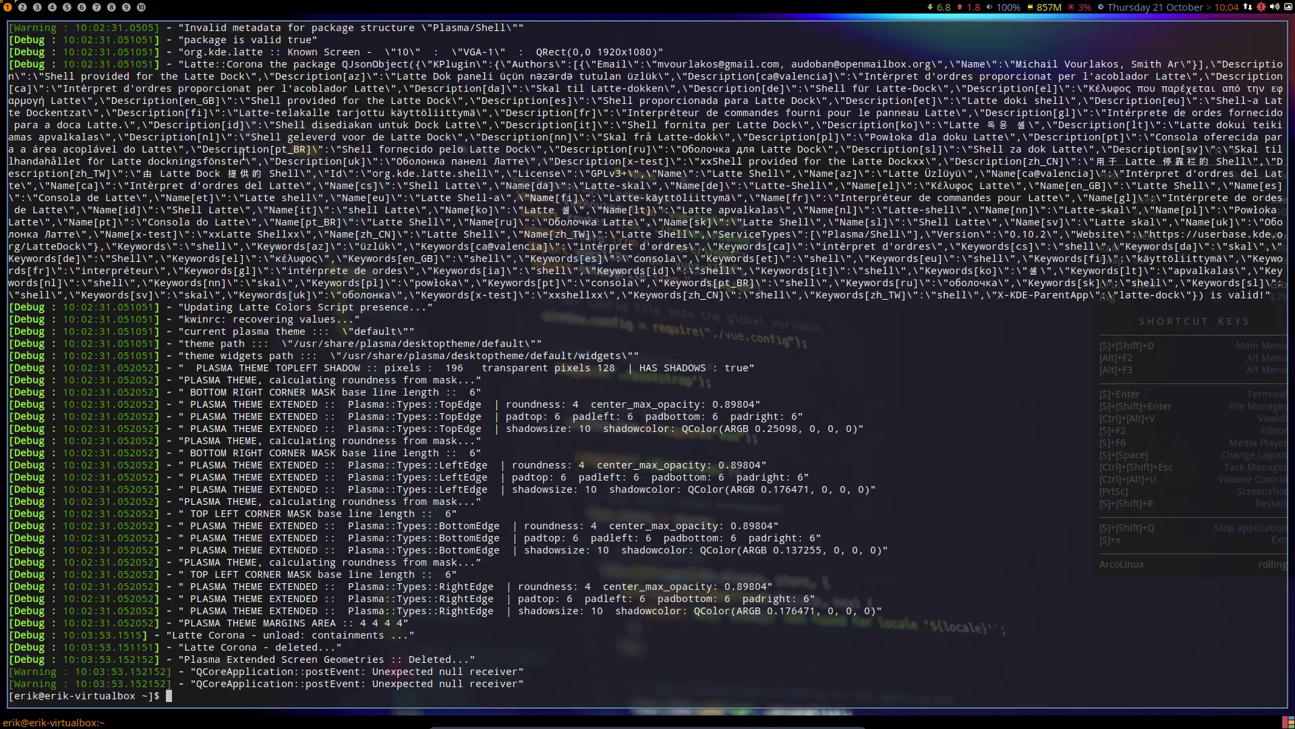
{"action": "key", "text": "super+shift+q"}
{"action": "left_click", "coordinate": [22, 6]}
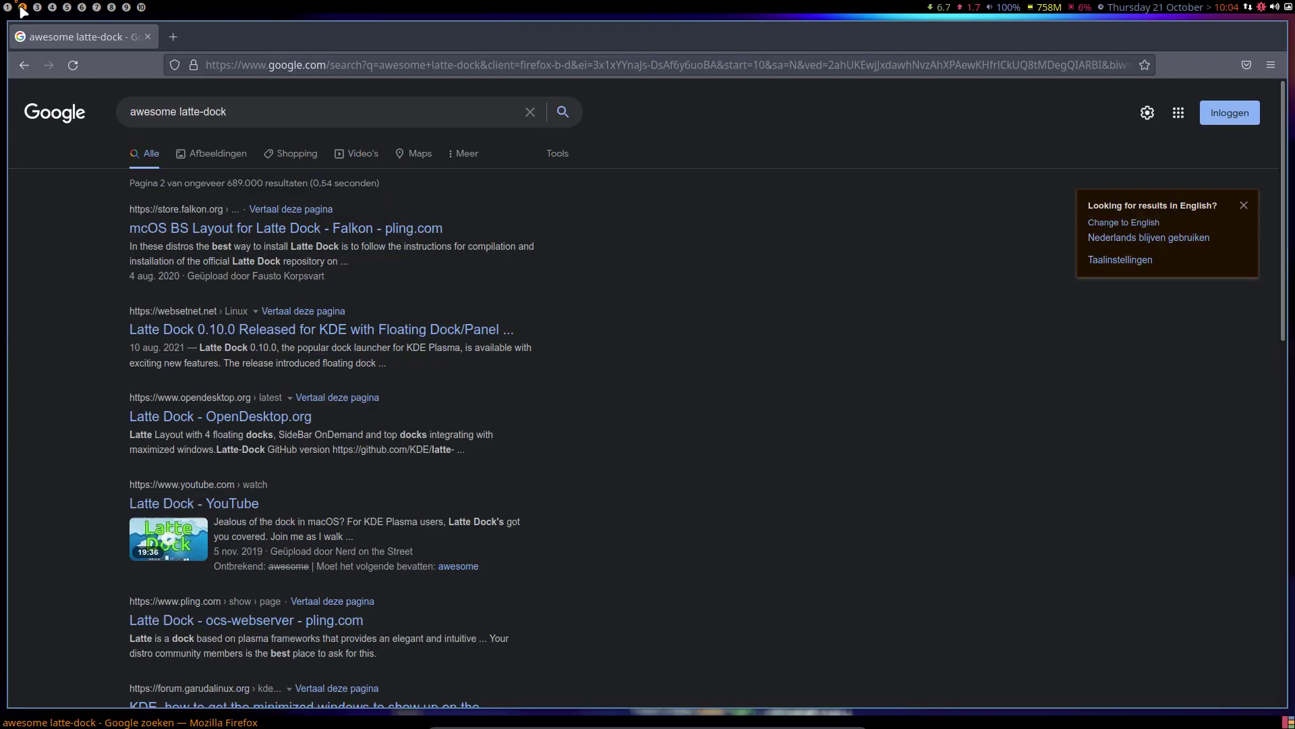
{"action": "left_click", "coordinate": [37, 7]}
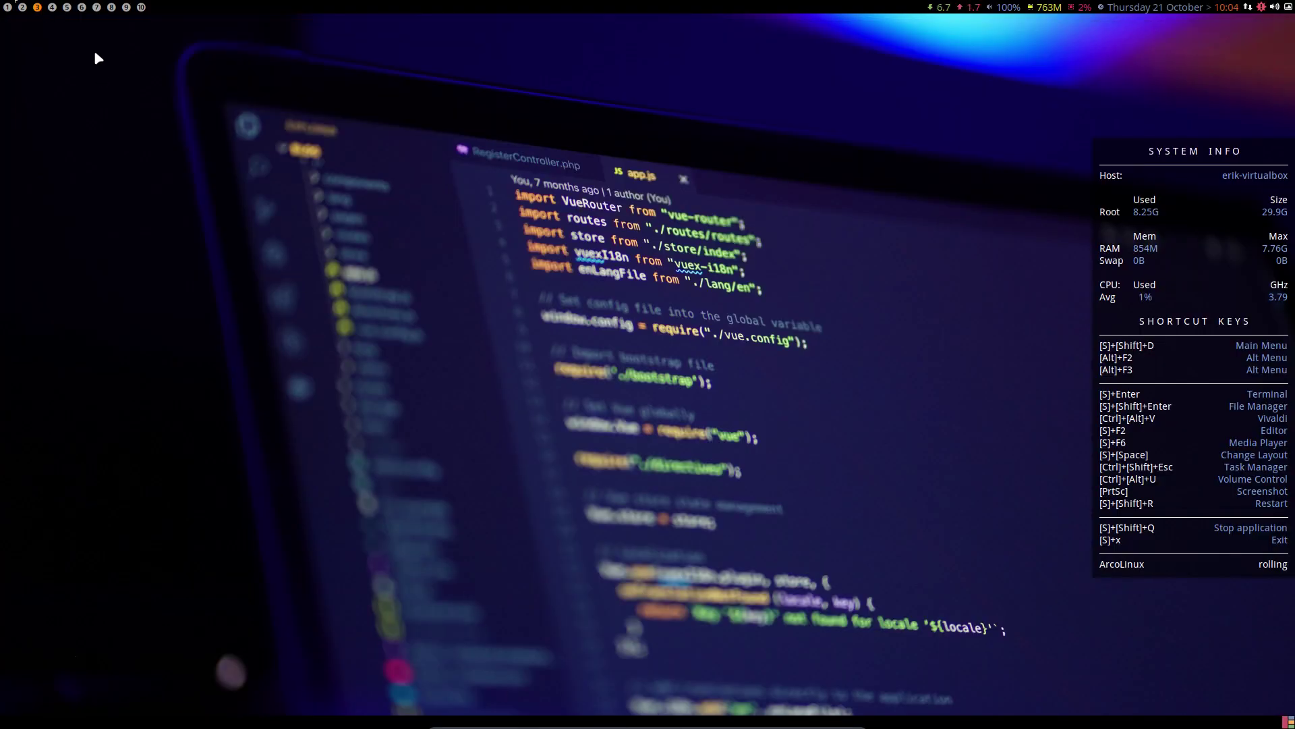
{"action": "key", "text": "super+shift+d"}
Step: Start latte-dock from the awesome launcher prompt
{"action": "type", "text": "gimp"}
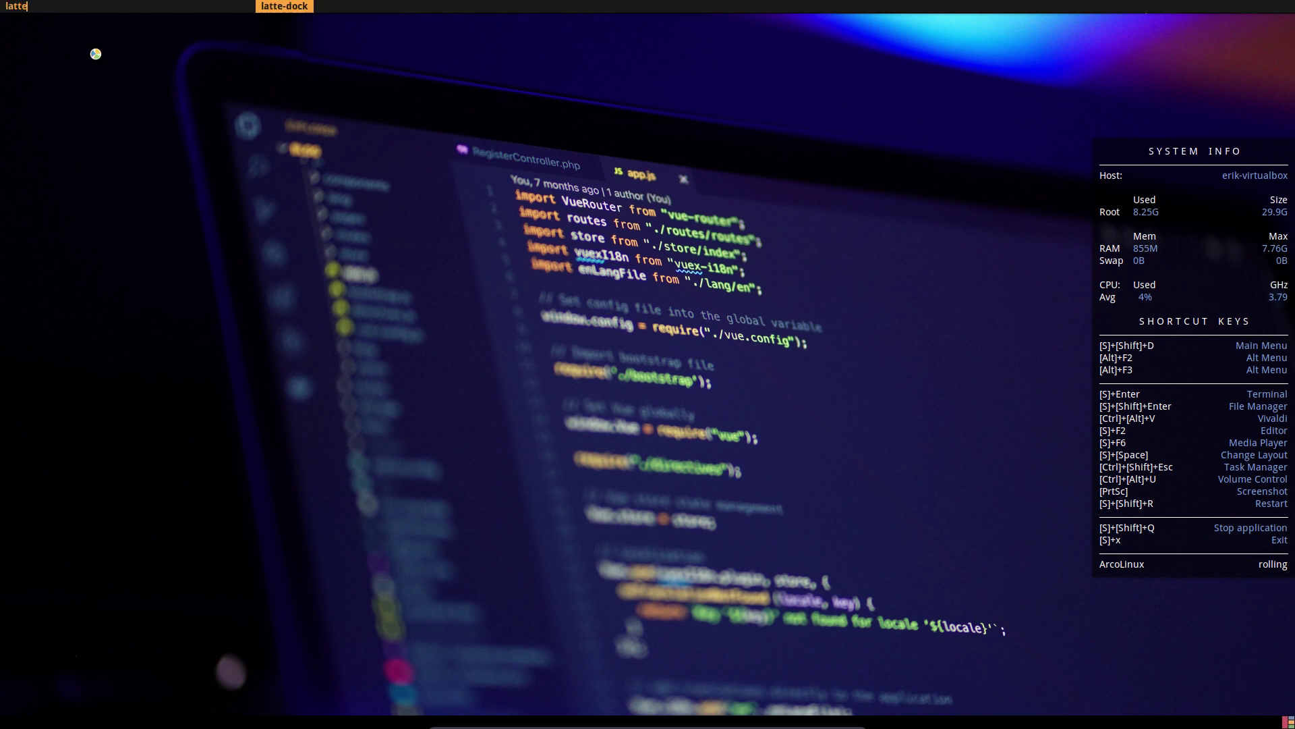
{"action": "key", "text": "Return"}
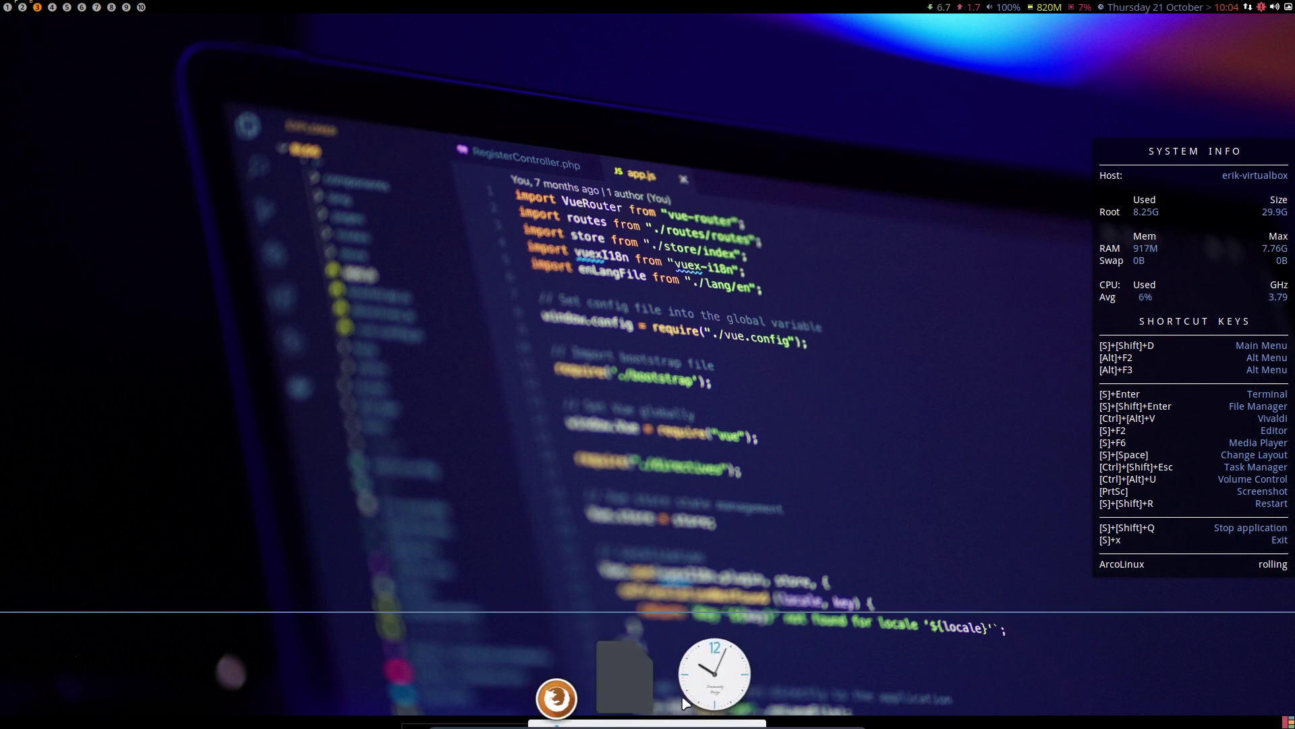
{"action": "right_click", "coordinate": [652, 696]}
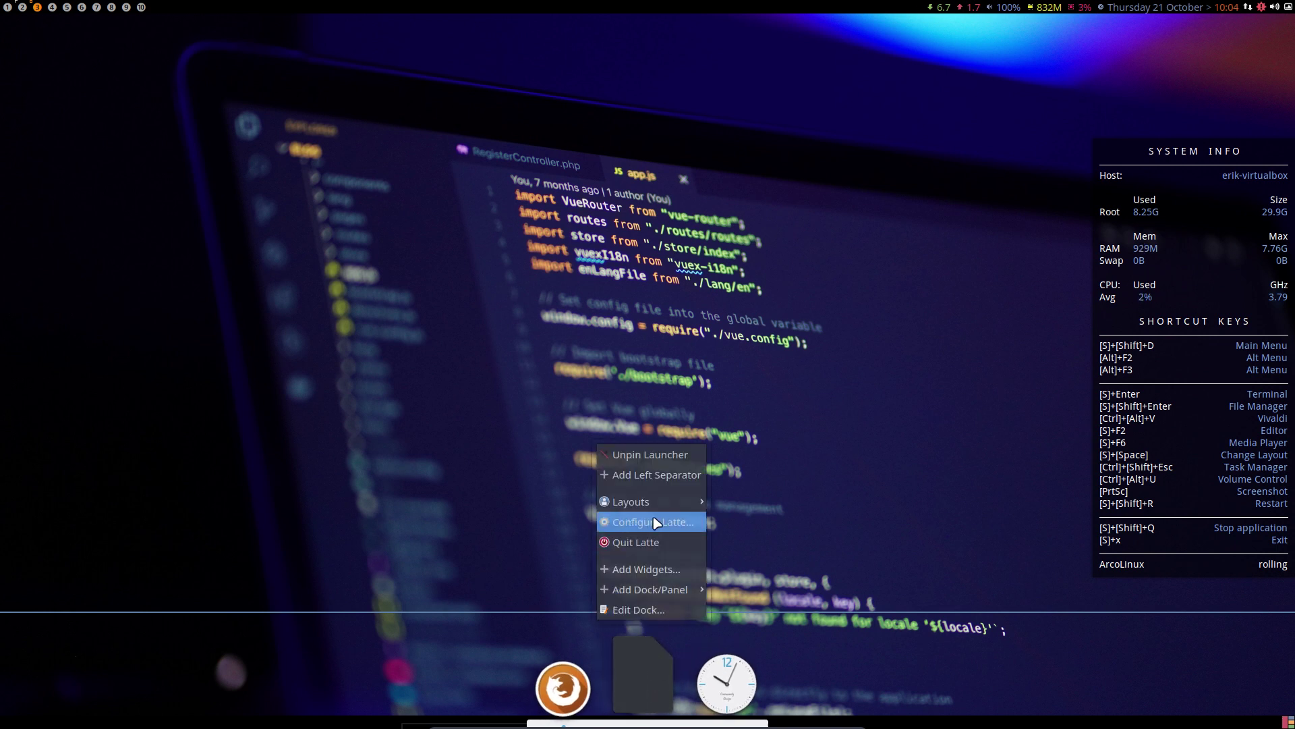
{"action": "left_click", "coordinate": [496, 642]}
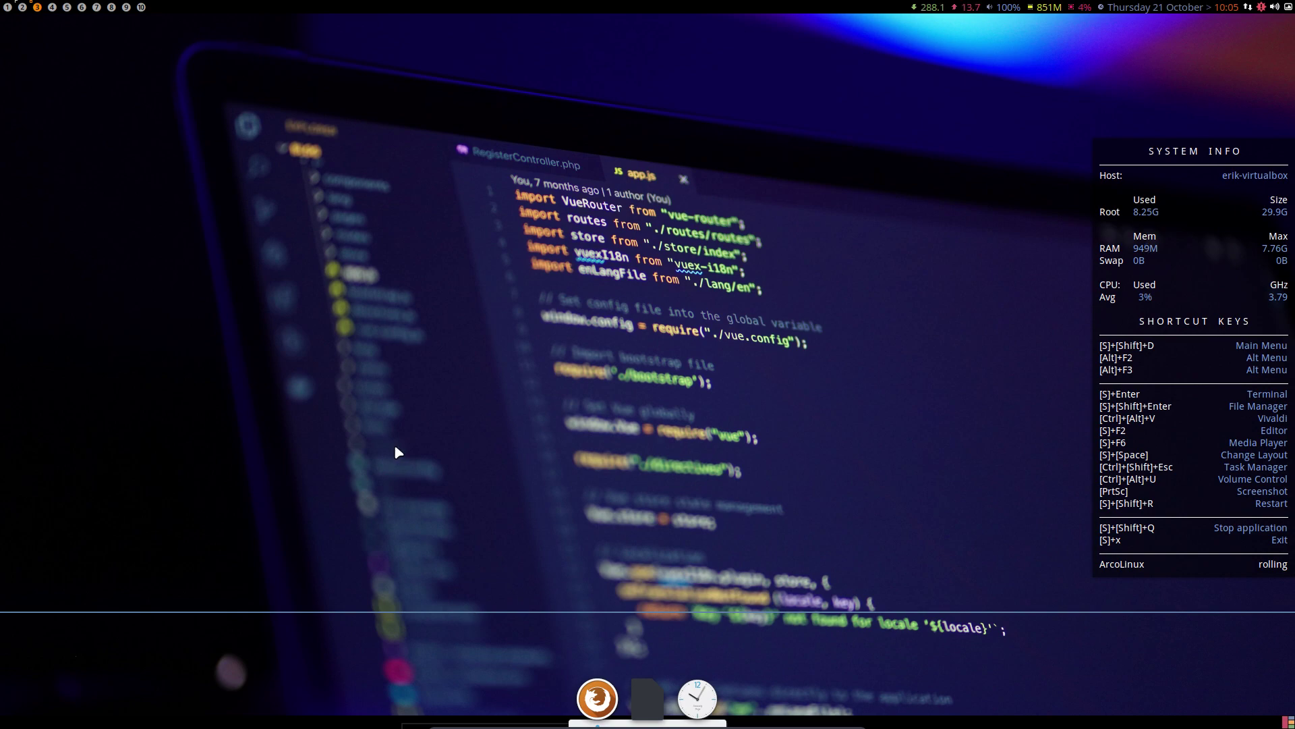
Step: Close the terminals, hide the System Info panel, and switch through workspace 2 to workspace 1
{"action": "key", "text": "super+Return"}
{"action": "key", "text": "super+Return"}
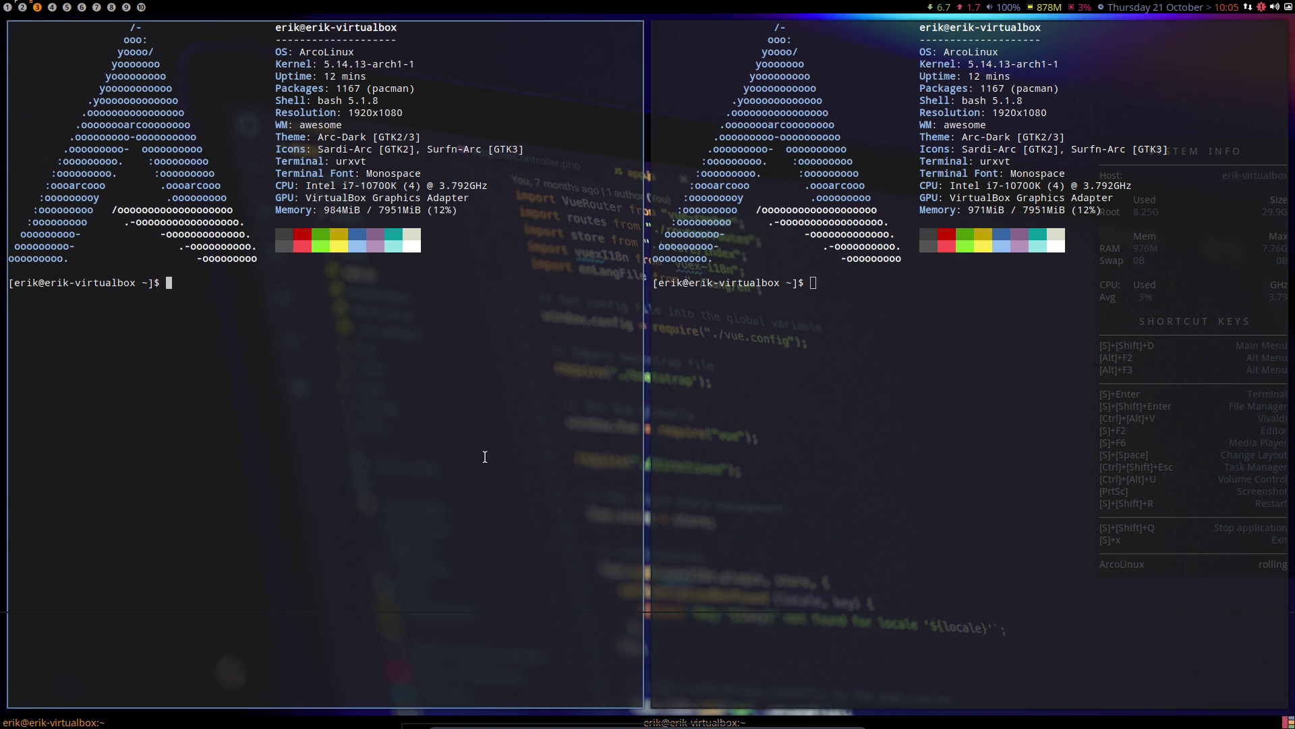
{"action": "key", "text": "super+shift+q"}
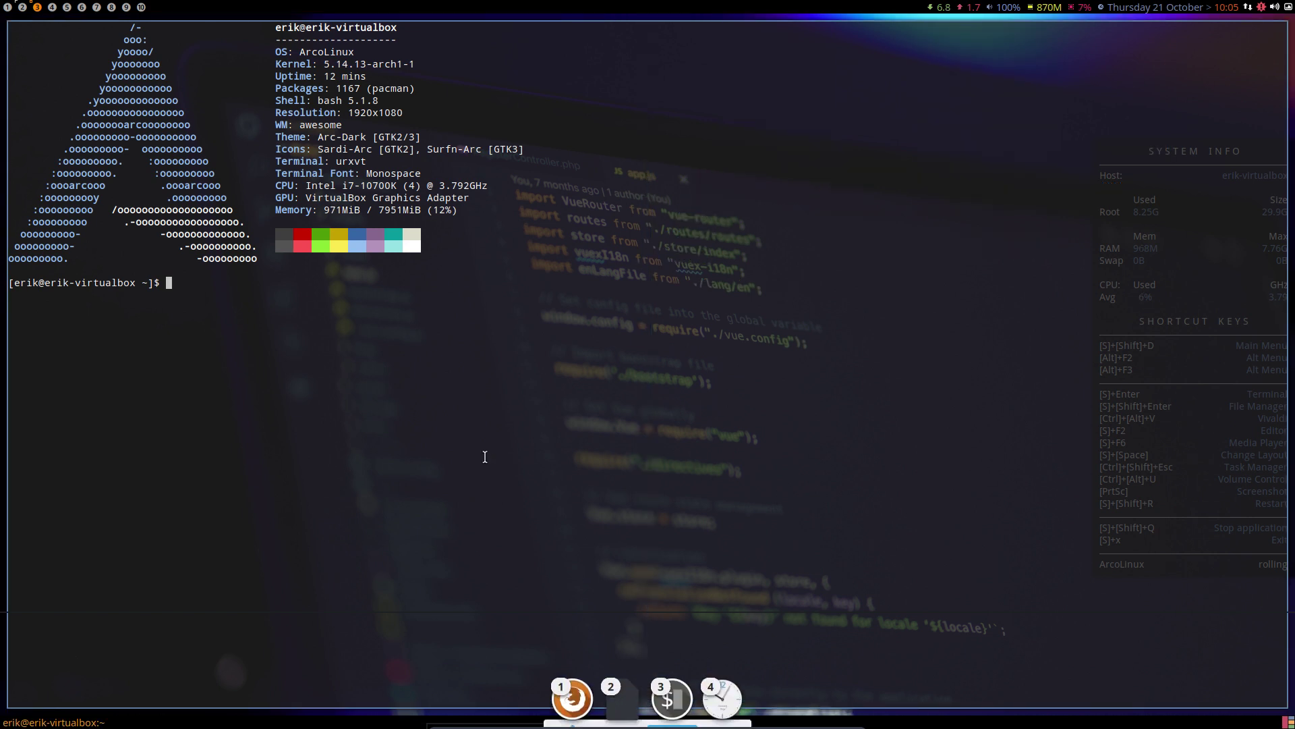
{"action": "key", "text": "super+shift+q"}
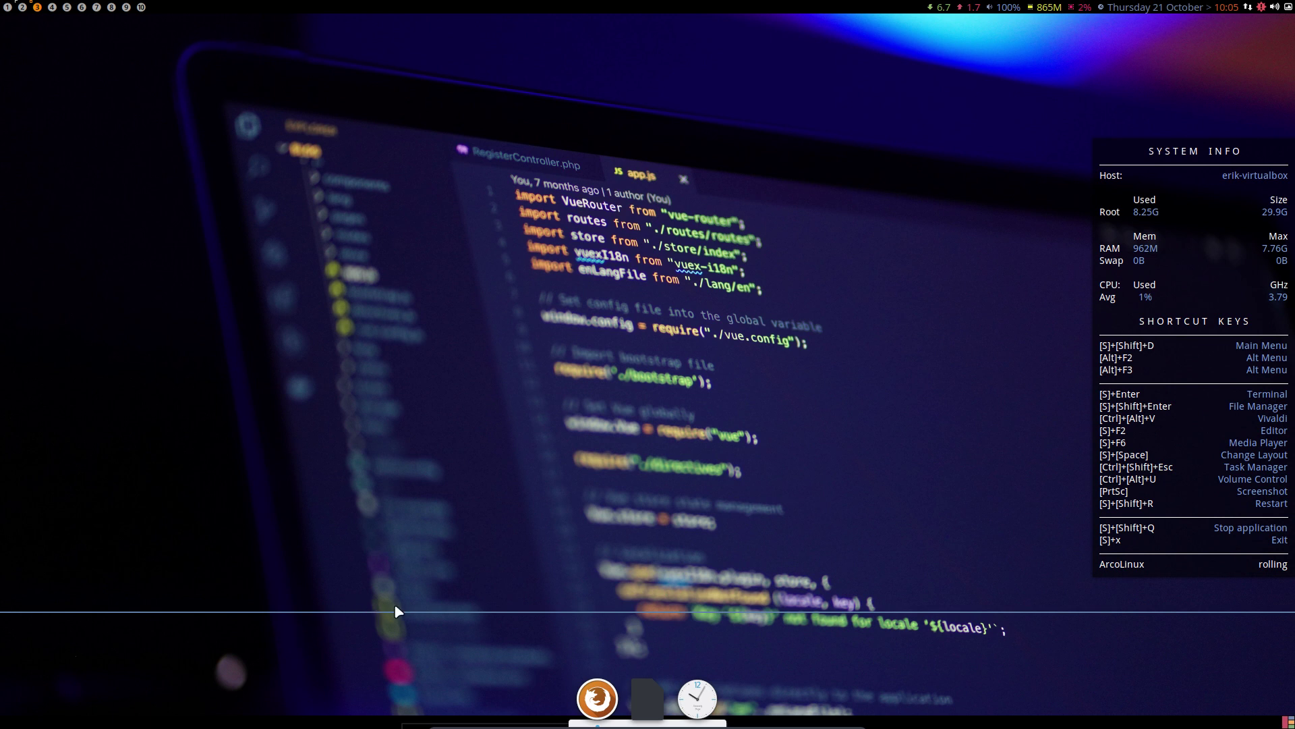
{"action": "key", "text": "super+shift+r"}
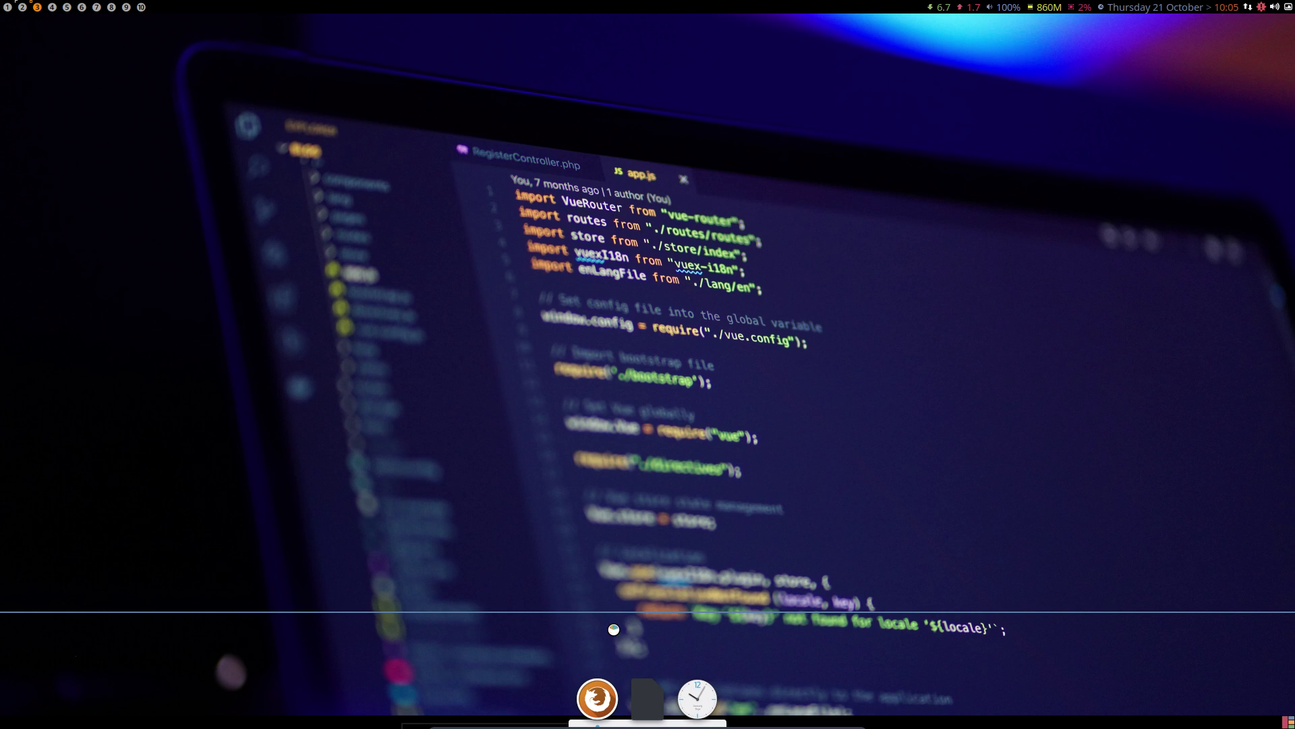
{"action": "left_click", "coordinate": [23, 7]}
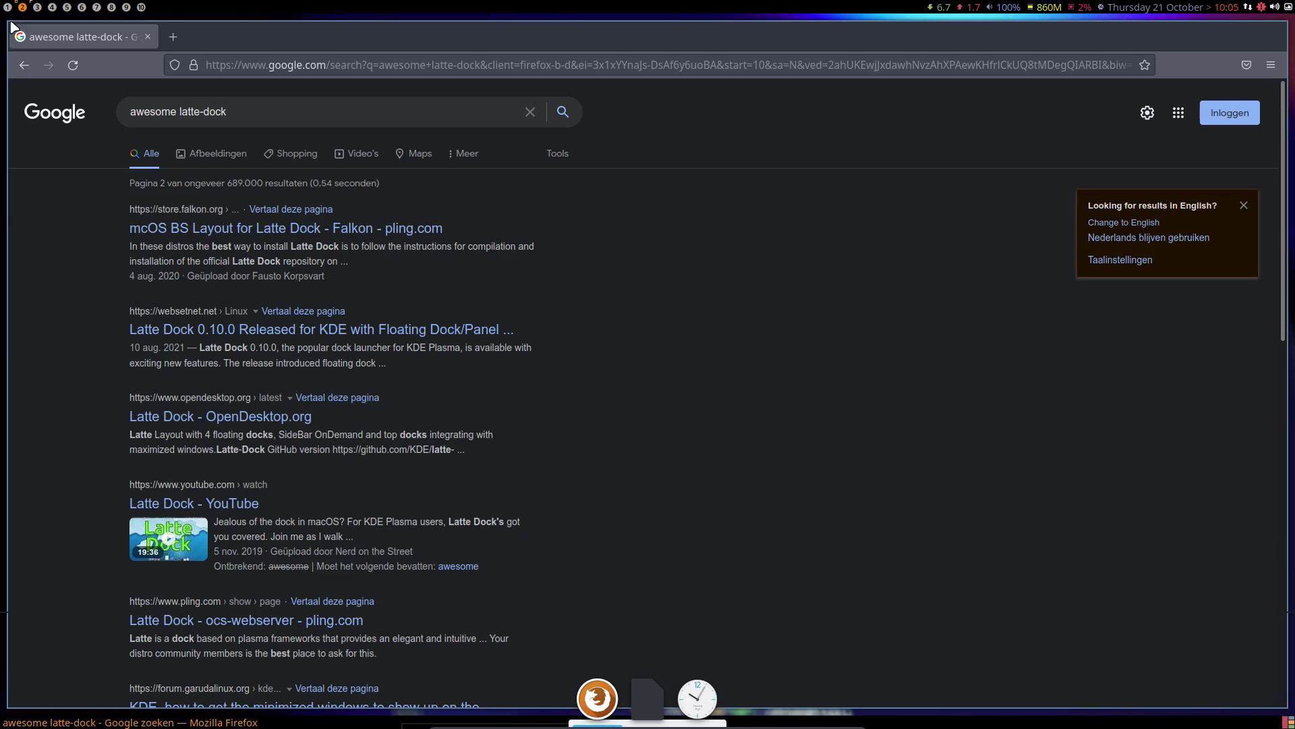
{"action": "left_click", "coordinate": [8, 7]}
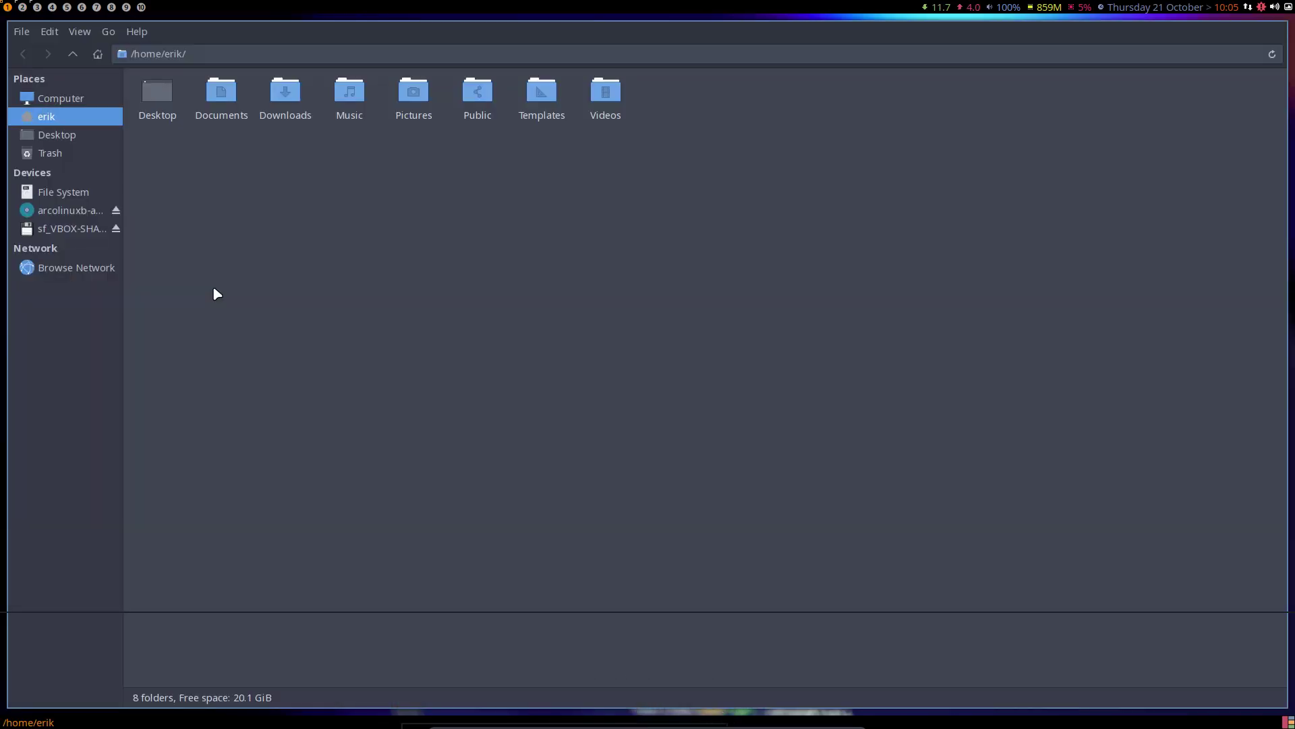
Step: Show hidden files in Thunar and briefly run the xd command in a terminal
{"action": "type", "text": "h"}
{"action": "key", "text": "ctrl+h"}
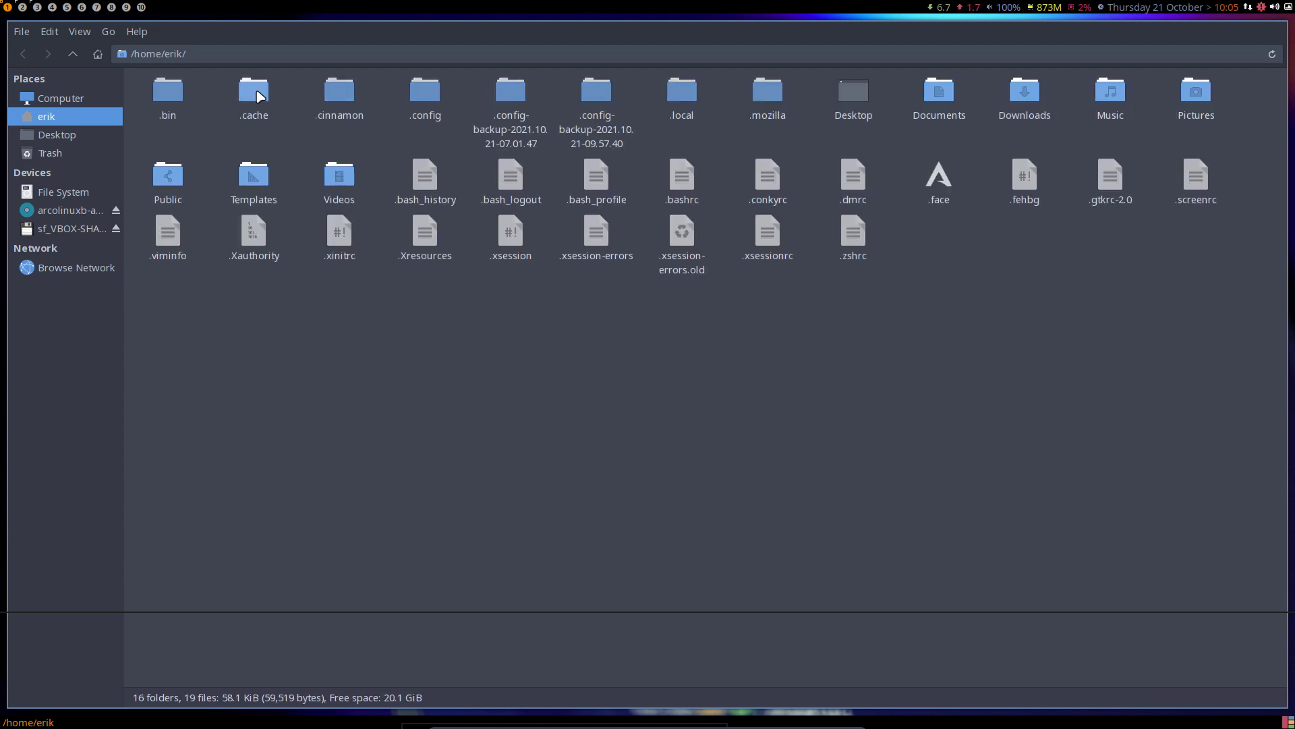
{"action": "left_click", "coordinate": [341, 93]}
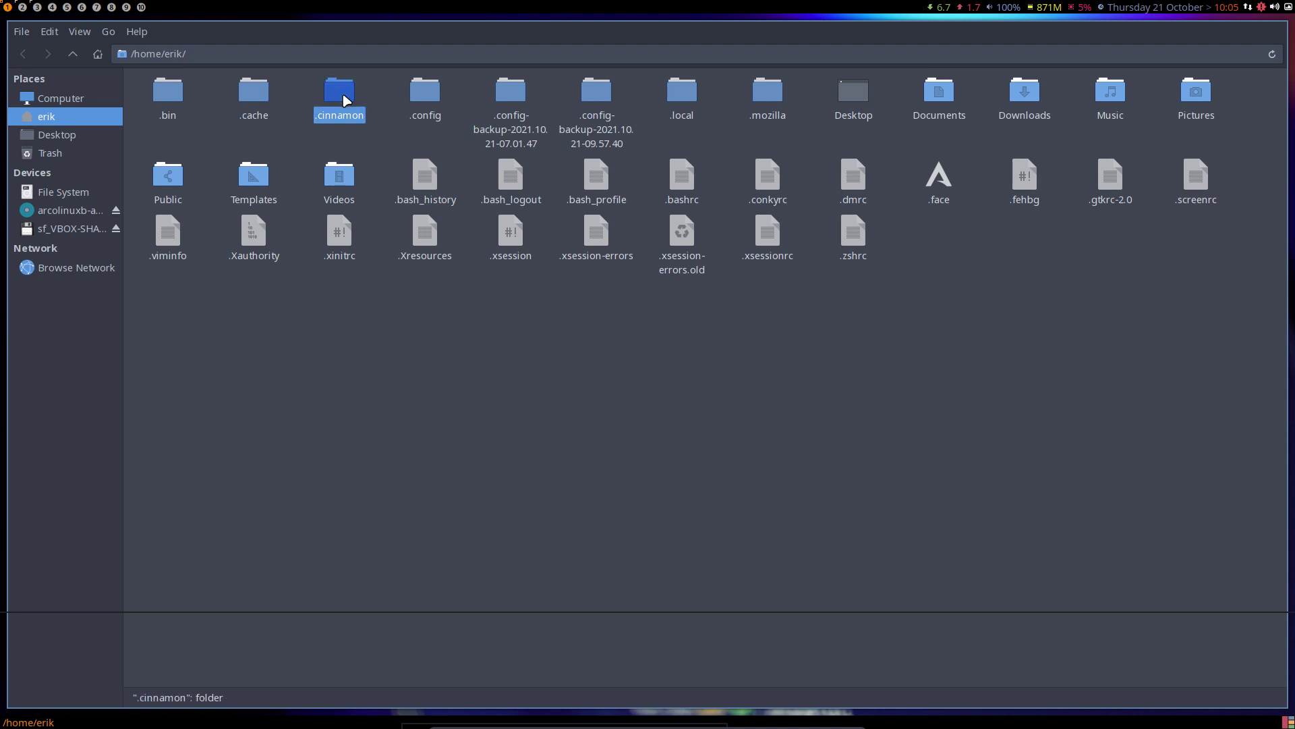
{"action": "left_click", "coordinate": [424, 99]}
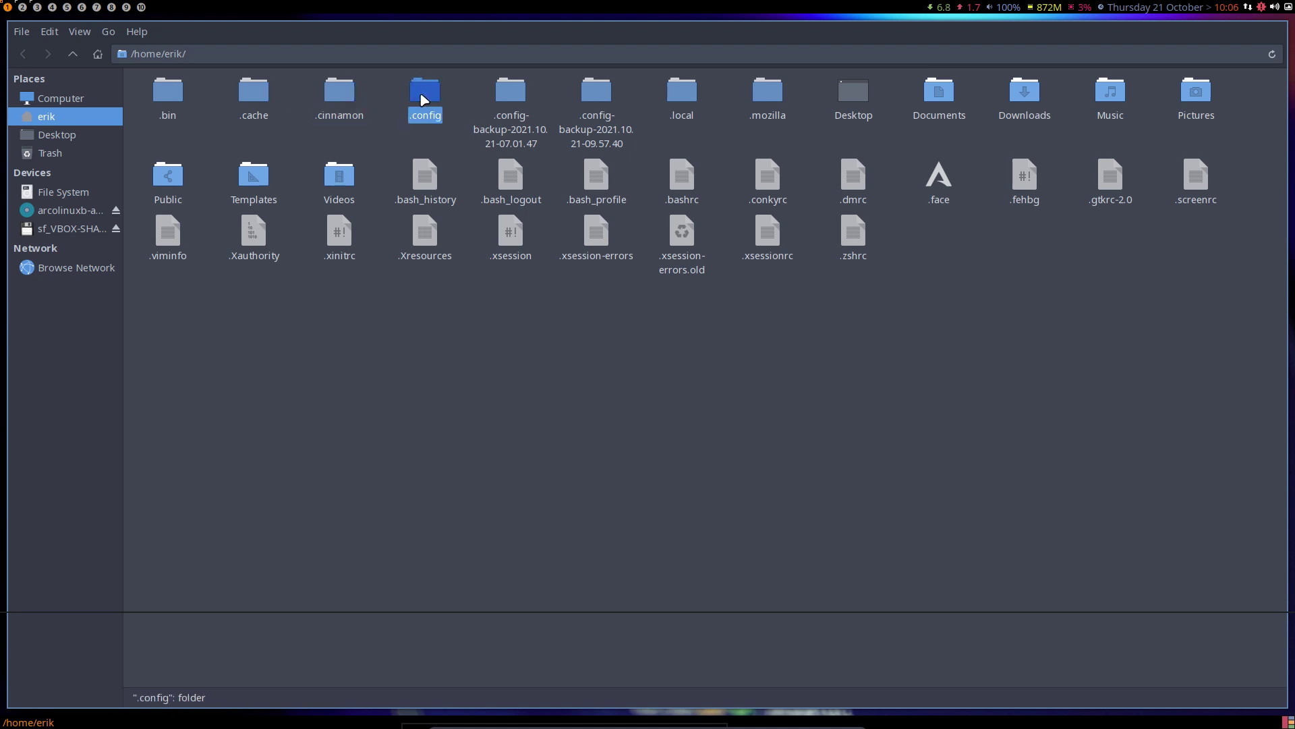
{"action": "key", "text": "super+Return"}
{"action": "type", "text": "xd"}
{"action": "key", "text": "Return"}
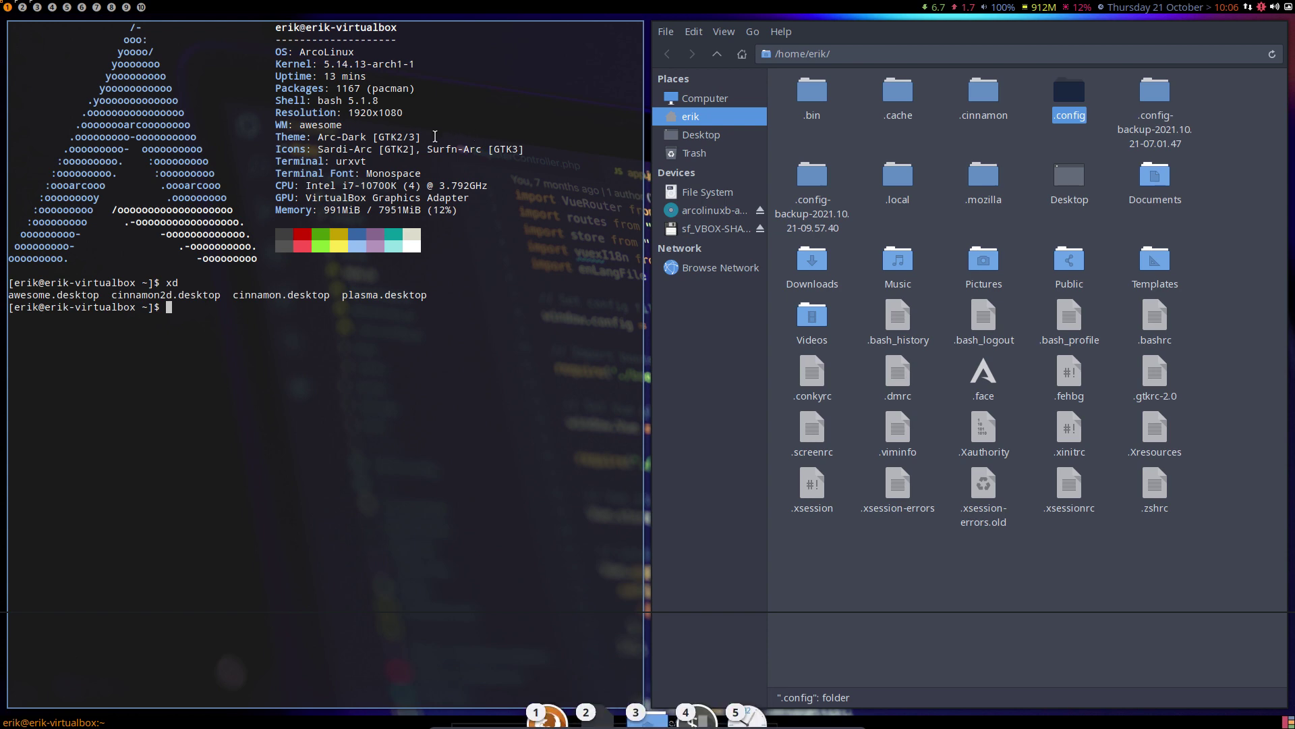
{"action": "key", "text": "super+q"}
Step: Open .config/awesome/rc.lua in Sublime Text
{"action": "double_click", "coordinate": [427, 105]}
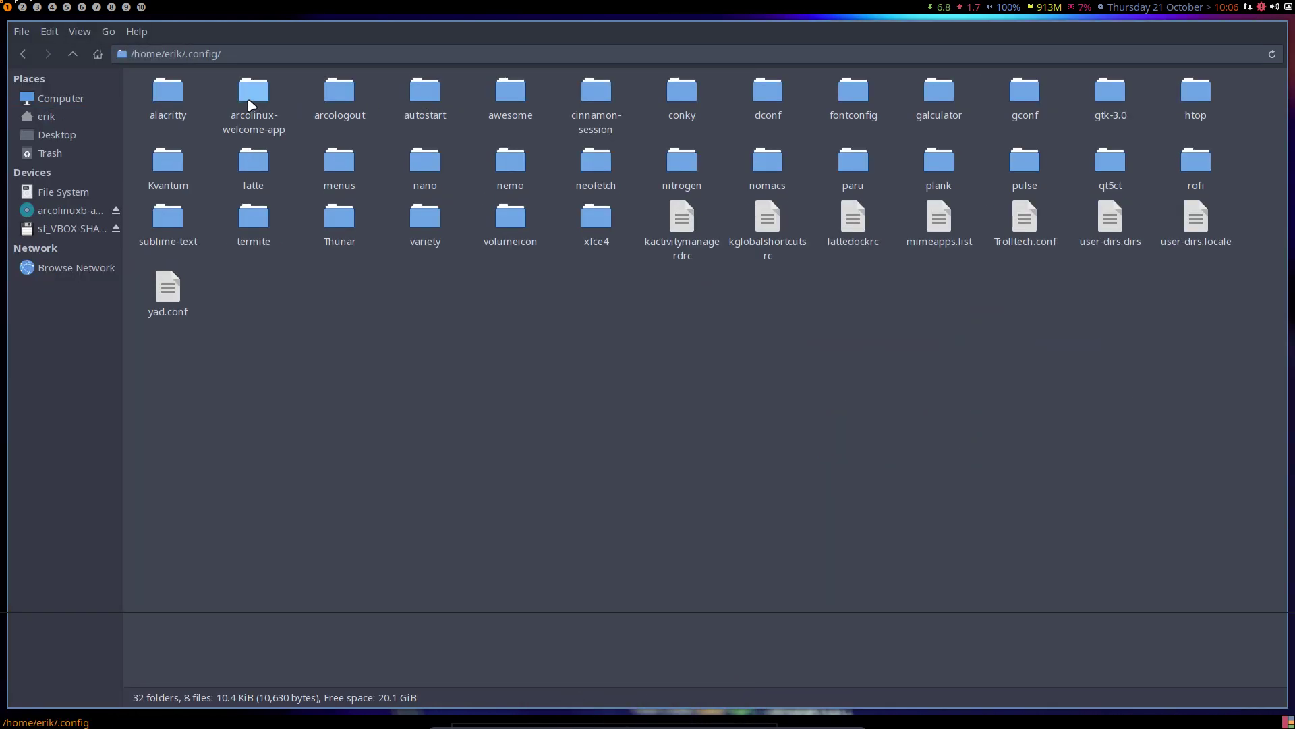
{"action": "double_click", "coordinate": [508, 98]}
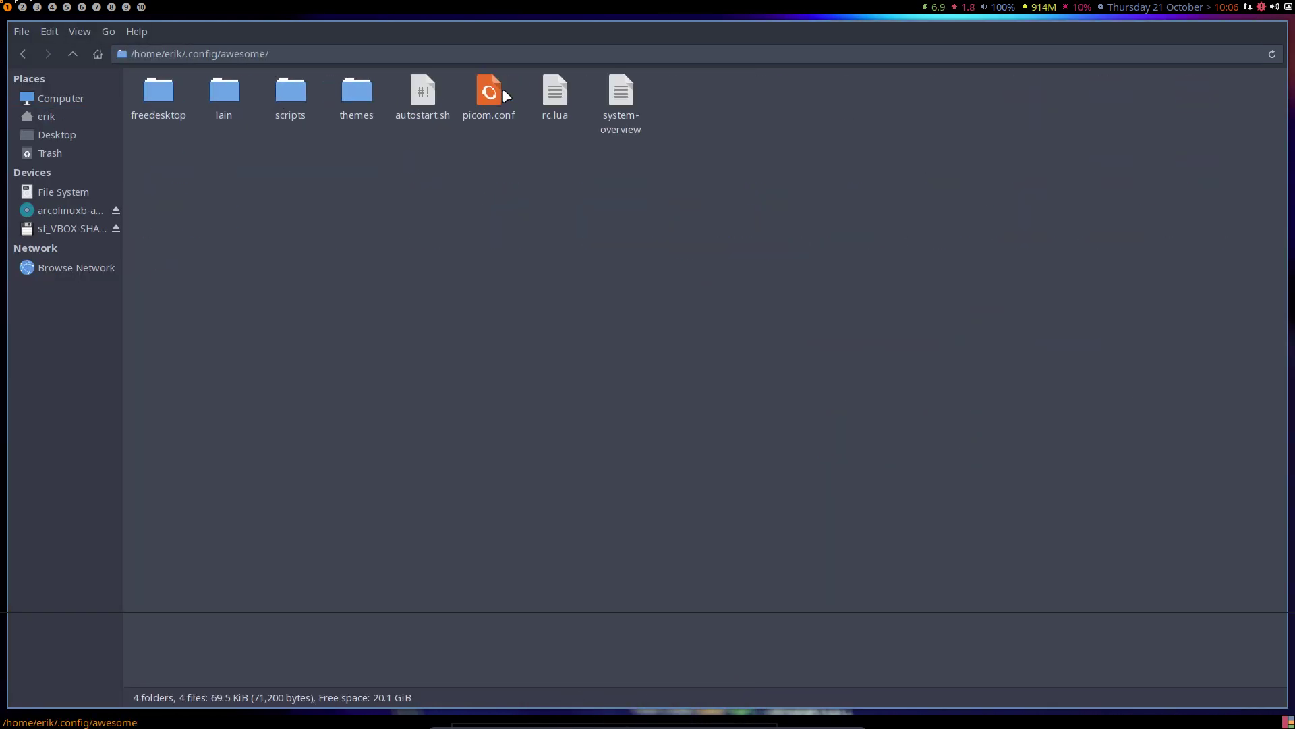
{"action": "double_click", "coordinate": [553, 92]}
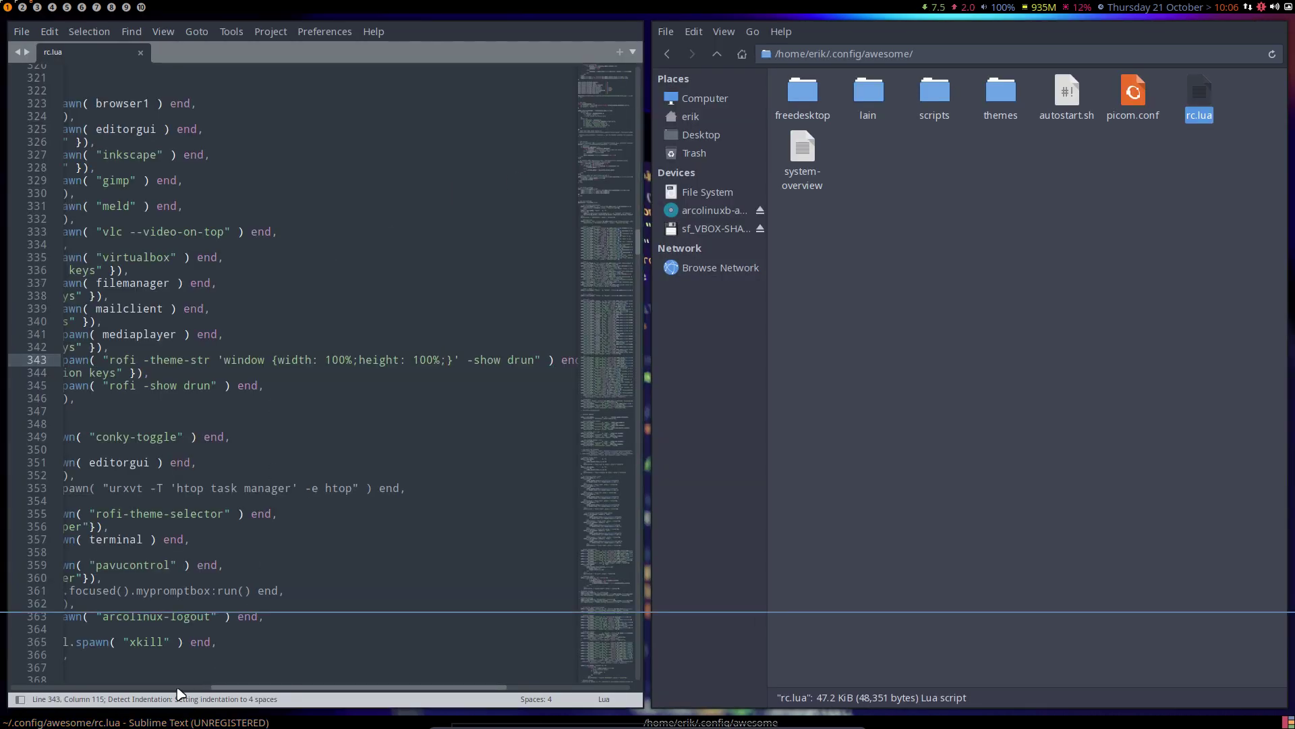
Step: Close the Thunar window with super+q so Sublime Text shows rc.lua alone
{"action": "mouse_move", "coordinate": [106, 695]}
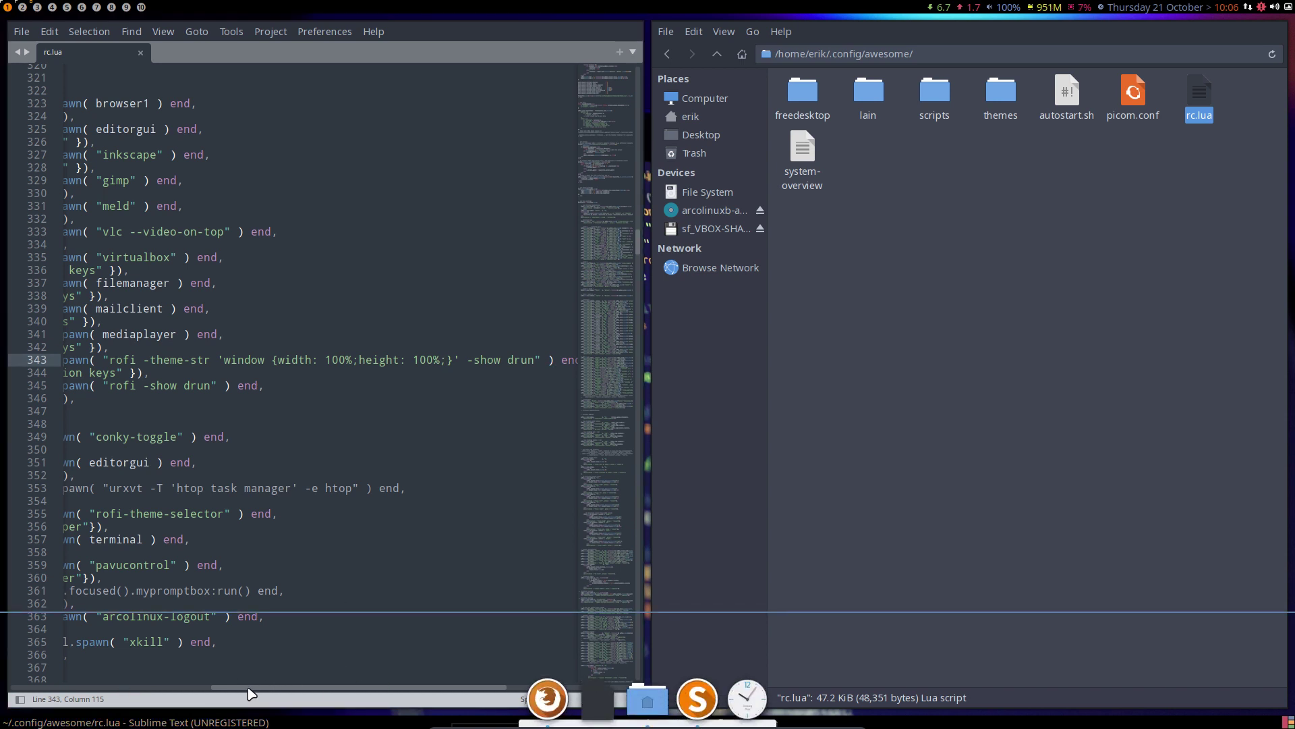
{"action": "left_click", "coordinate": [282, 490]}
{"action": "scroll", "coordinate": [280, 493], "scroll_direction": "down", "scroll_amount": 5}
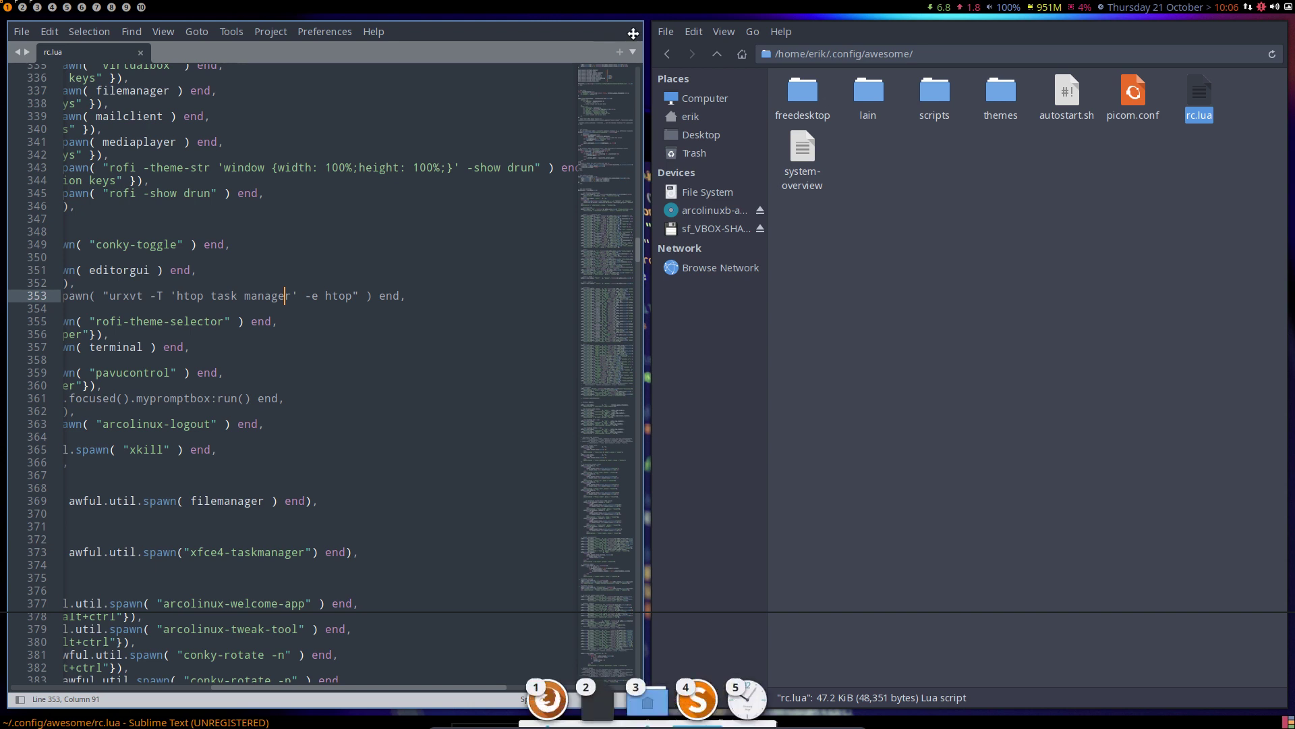
{"action": "left_click", "coordinate": [873, 201]}
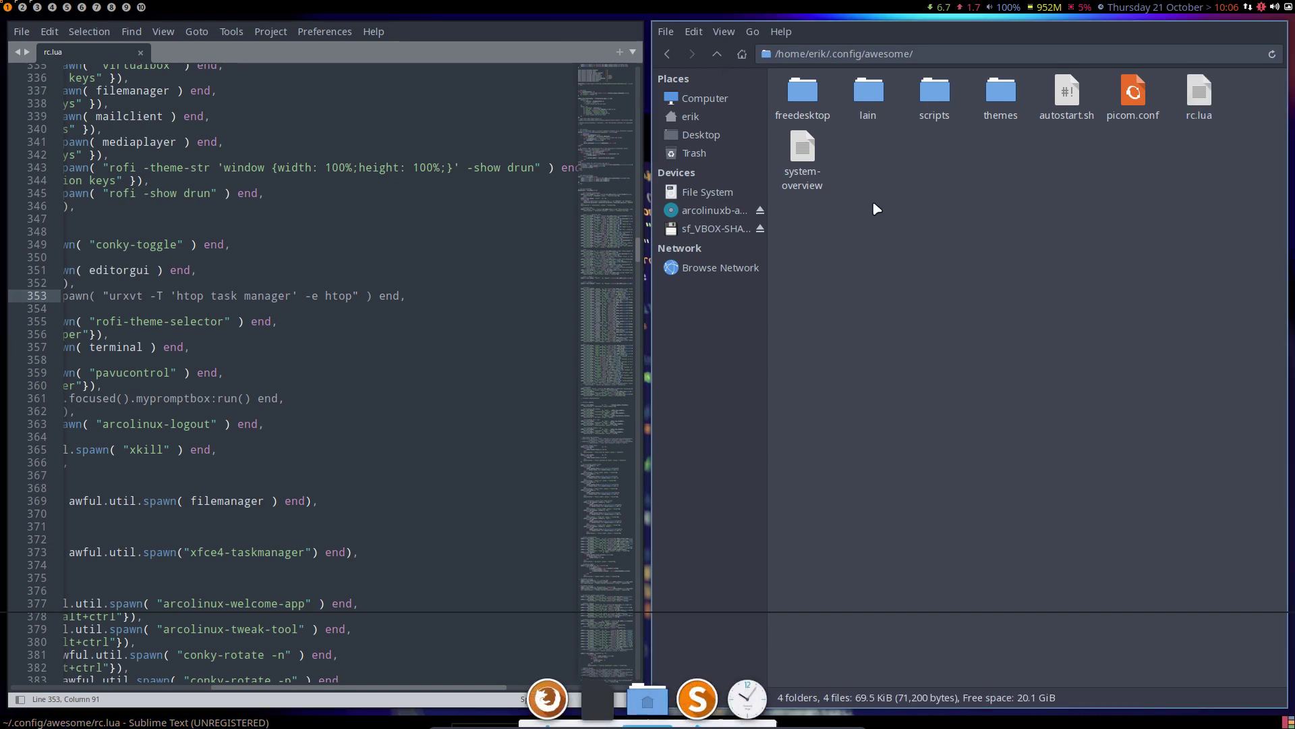
{"action": "key", "text": "super+q"}
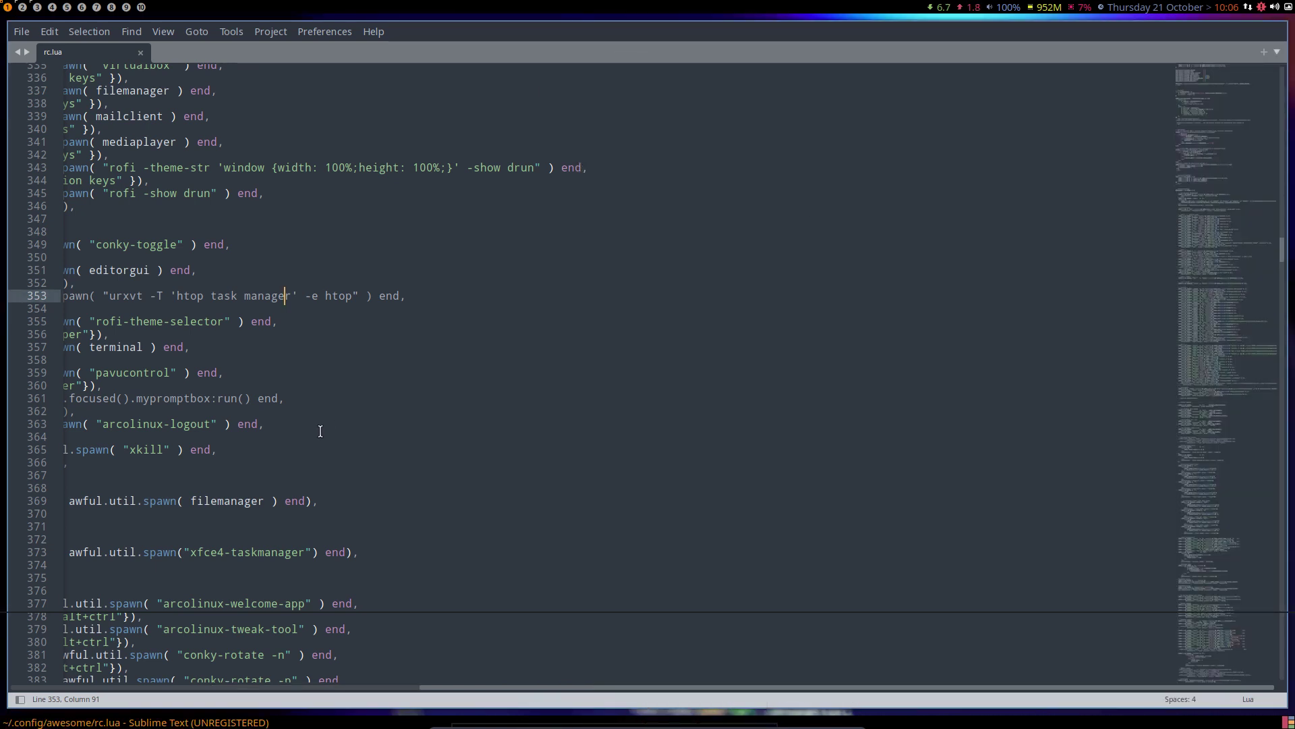
{"action": "scroll", "coordinate": [296, 426], "scroll_direction": "down", "scroll_amount": 1}
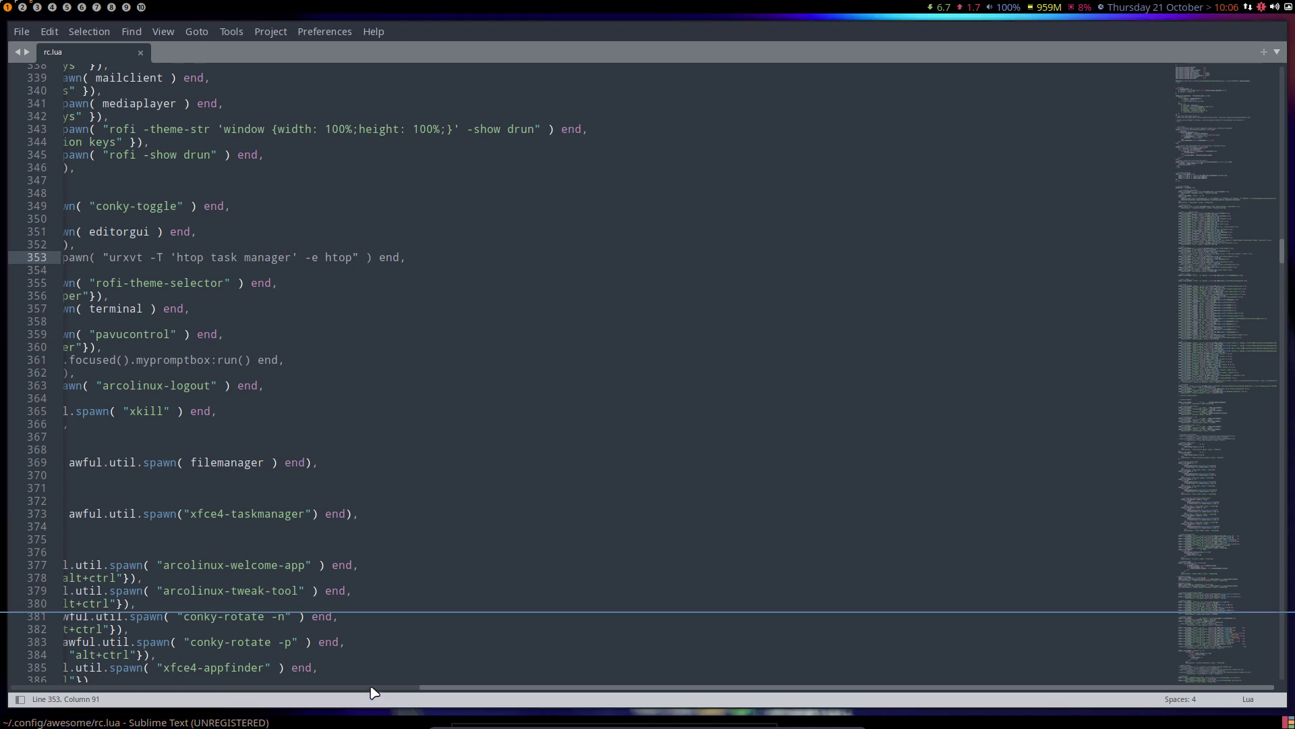
Step: Place the caret inside the filemanager keybinding on line 369 of rc.lua
{"action": "left_click", "coordinate": [374, 688]}
{"action": "left_click", "coordinate": [205, 501]}
{"action": "left_click", "coordinate": [132, 470]}
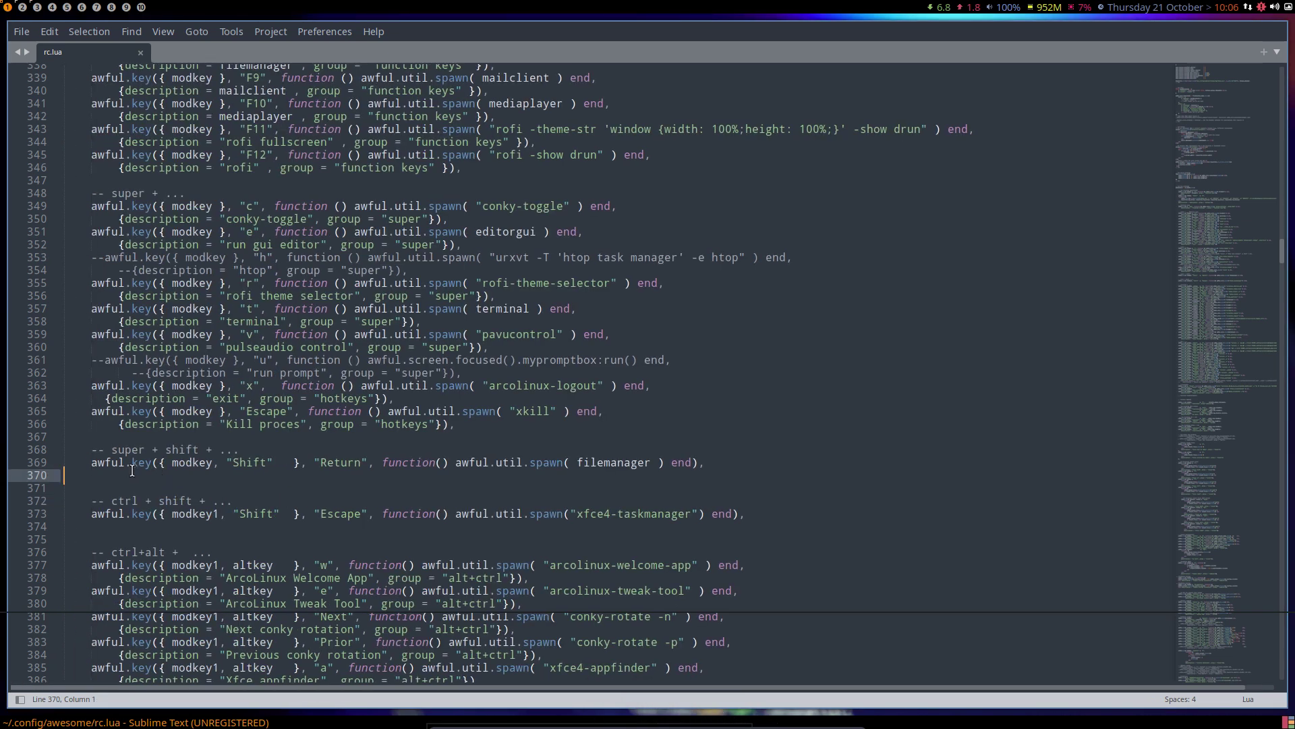
{"action": "key", "text": "Up"}
{"action": "key", "text": "End"}
{"action": "key", "text": "Left"}
{"action": "key", "text": "Left"}
{"action": "left_click", "coordinate": [644, 462]}
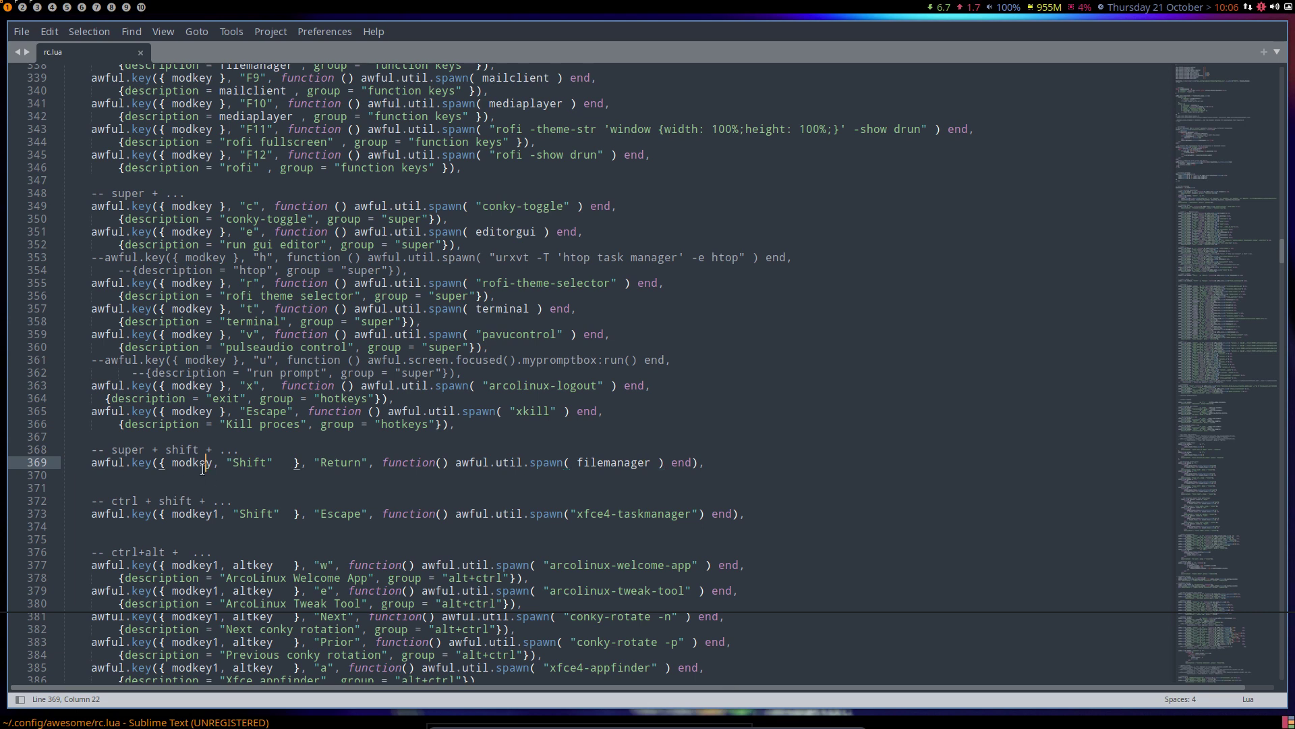
Step: Scroll through the useless-gap, dynamic tagging and standard program keybindings to the rename tag entry
{"action": "scroll", "coordinate": [203, 469], "scroll_direction": "down", "scroll_amount": 19}
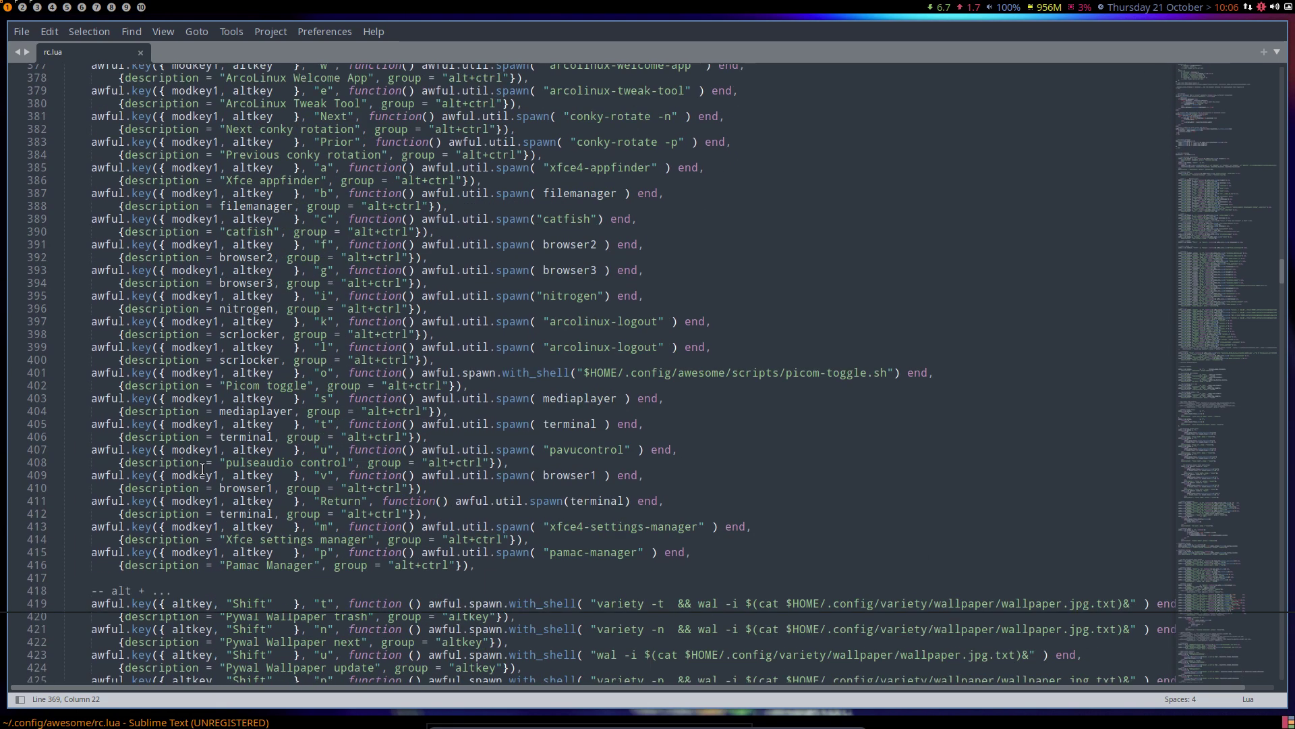
{"action": "scroll", "coordinate": [202, 469], "scroll_direction": "down", "scroll_amount": 5}
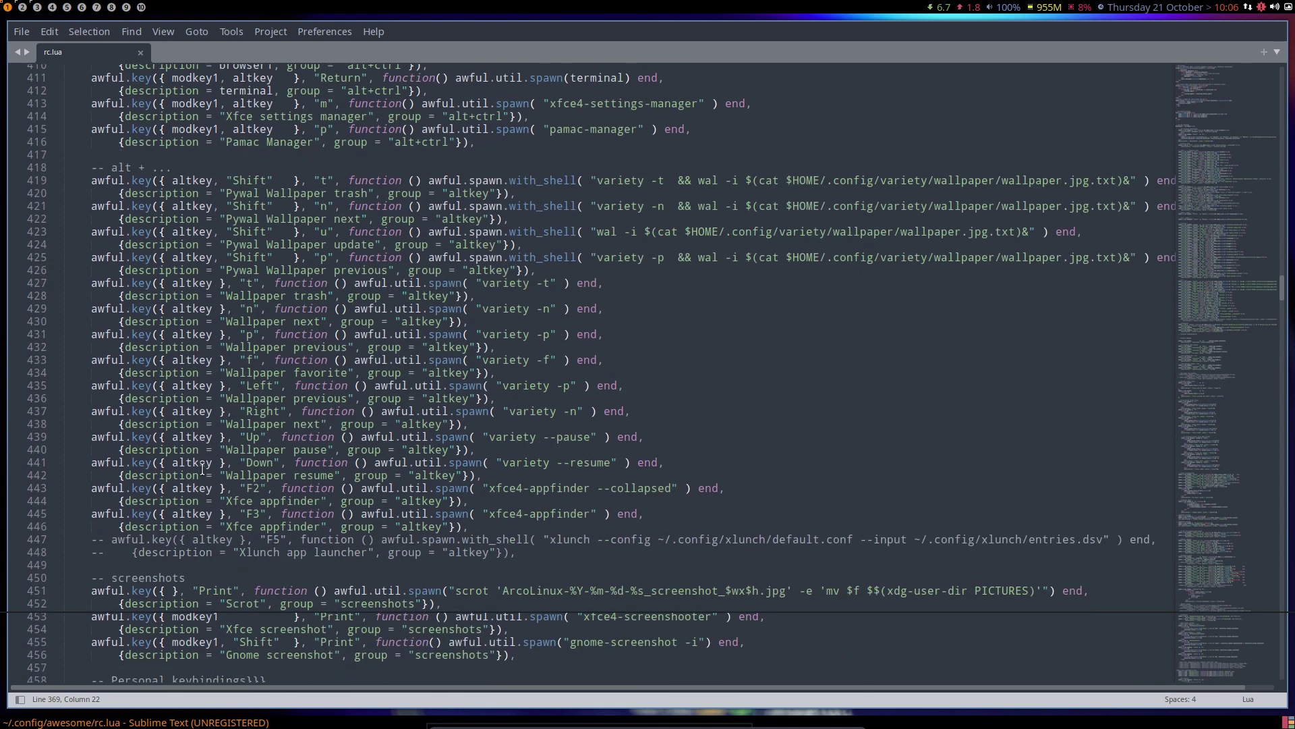
{"action": "scroll", "coordinate": [203, 469], "scroll_direction": "down", "scroll_amount": 4}
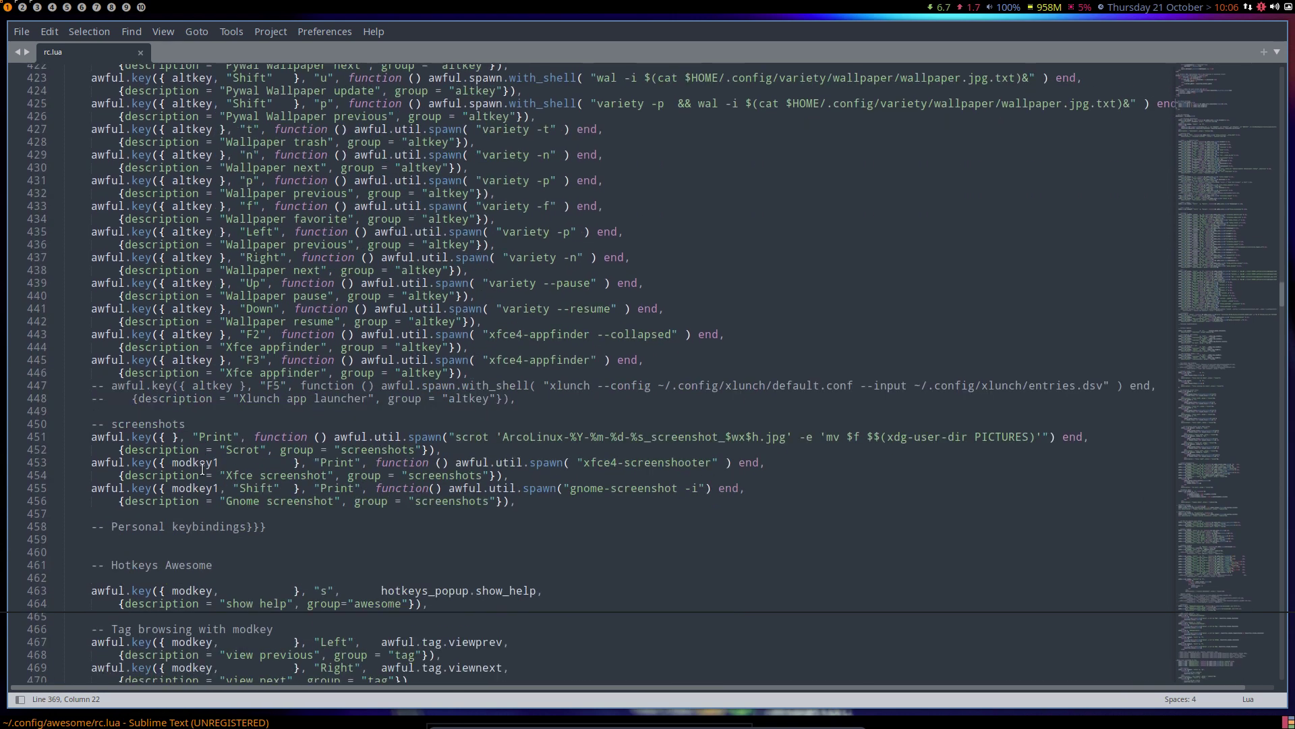
{"action": "scroll", "coordinate": [203, 469], "scroll_direction": "down", "scroll_amount": 18}
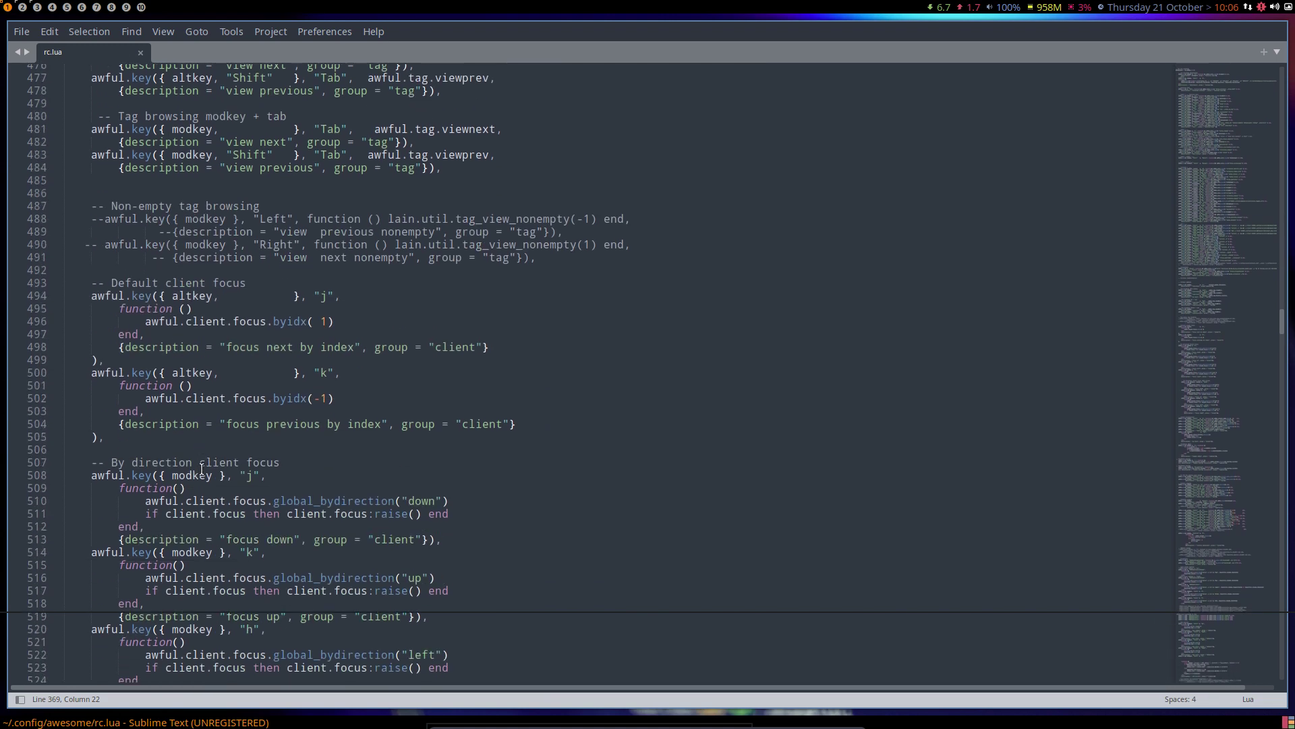
{"action": "scroll", "coordinate": [202, 468], "scroll_direction": "down", "scroll_amount": 11}
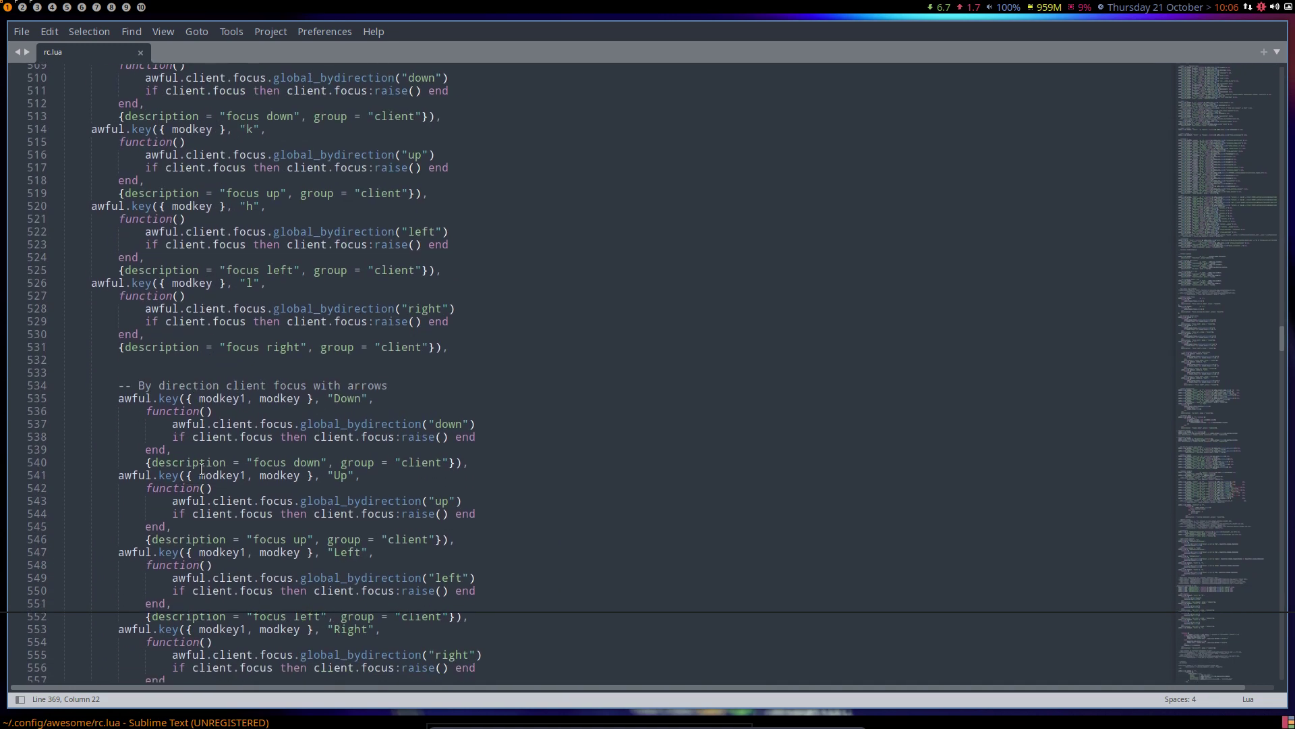
{"action": "scroll", "coordinate": [201, 468], "scroll_direction": "down", "scroll_amount": 14}
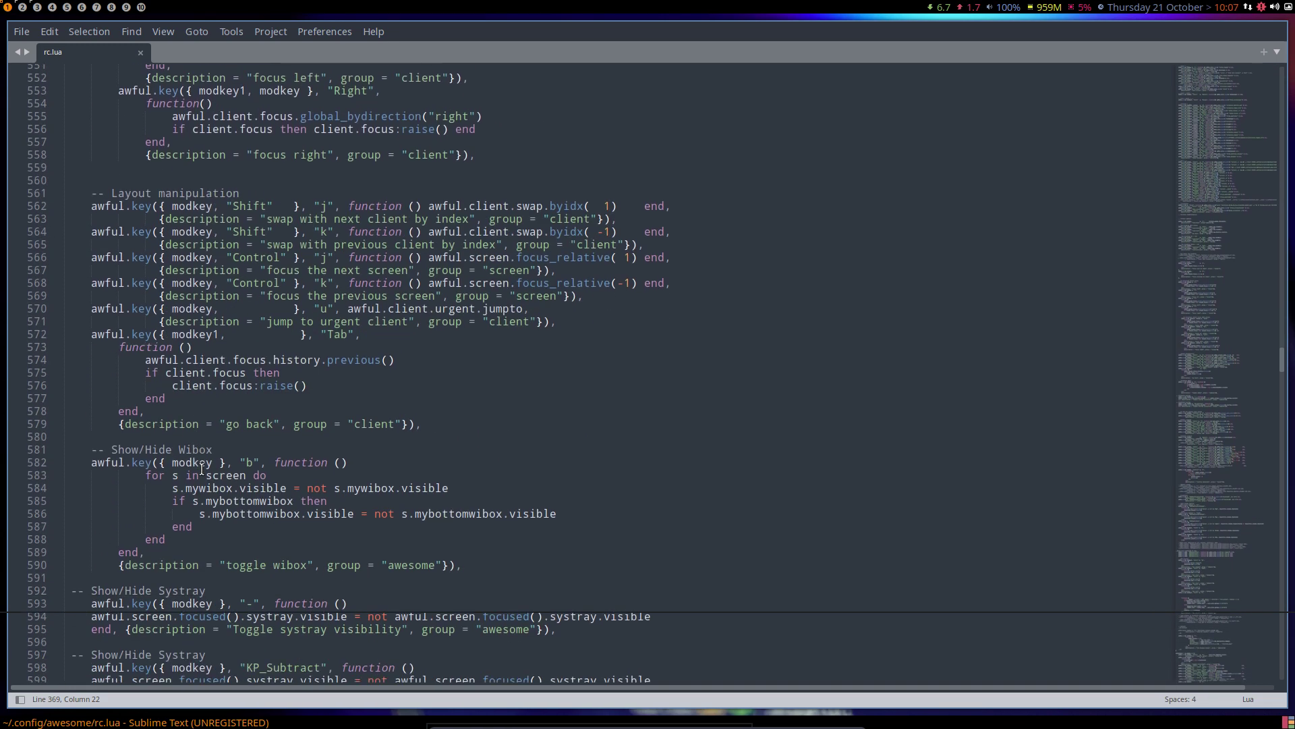
{"action": "scroll", "coordinate": [202, 469], "scroll_direction": "down", "scroll_amount": 12}
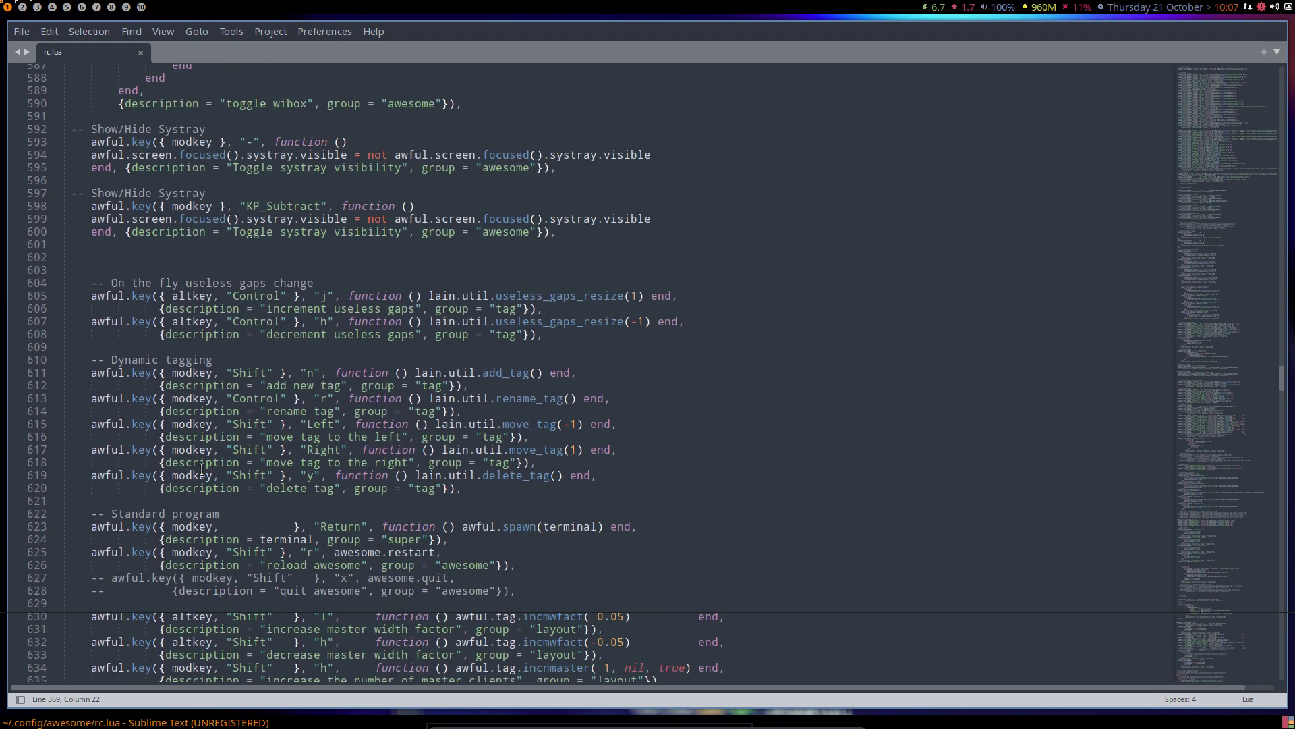
{"action": "mouse_move", "coordinate": [137, 454]}
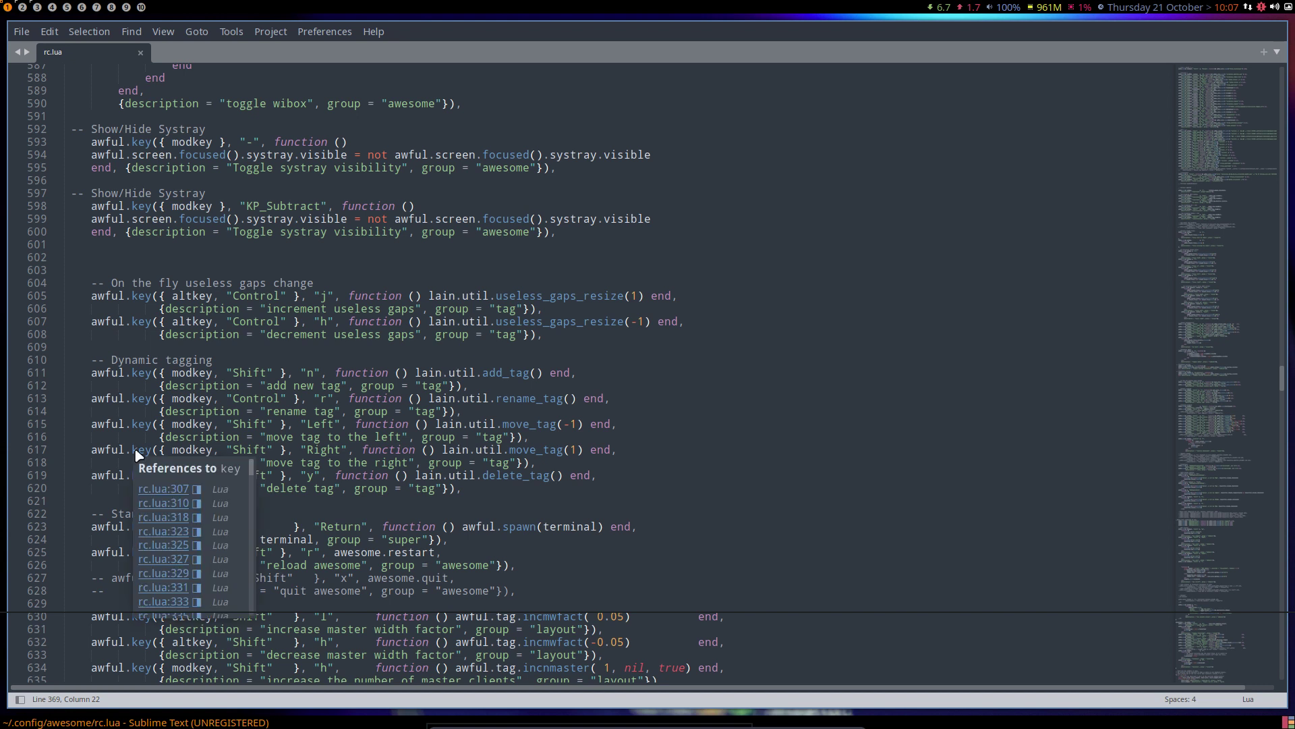
{"action": "left_click", "coordinate": [814, 413]}
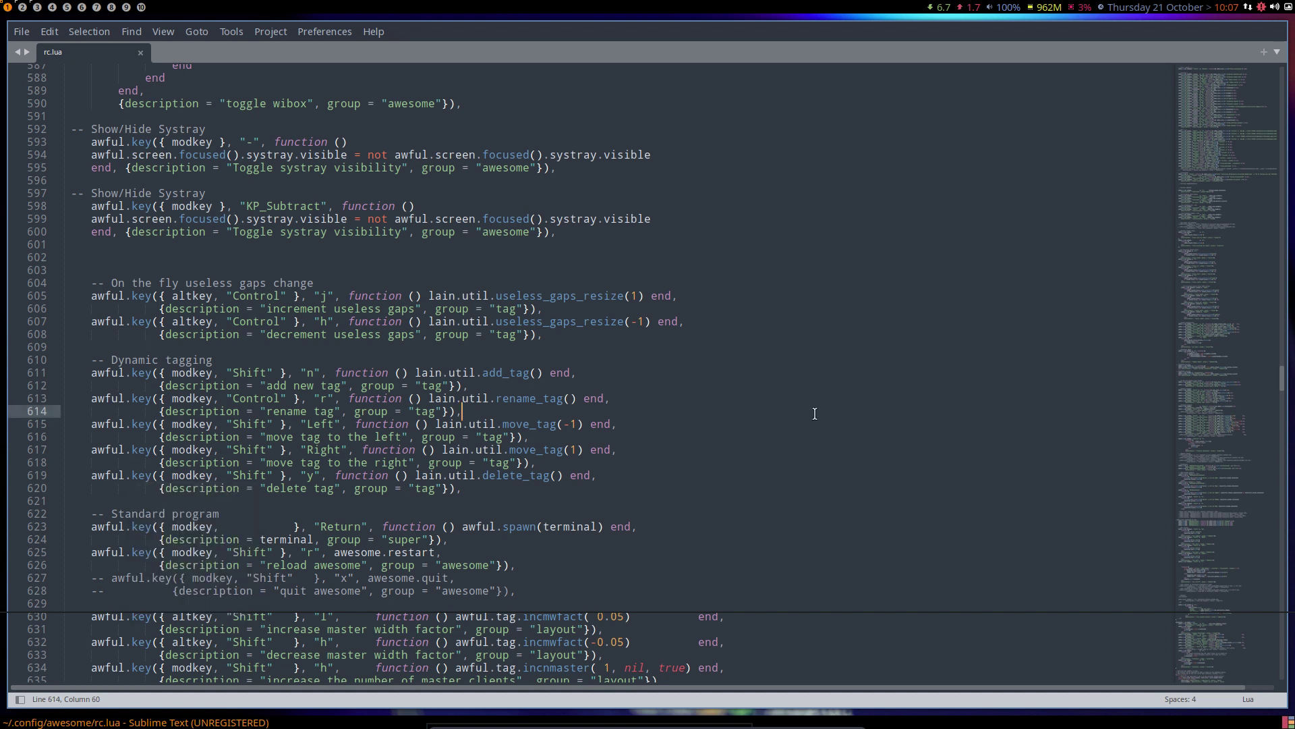